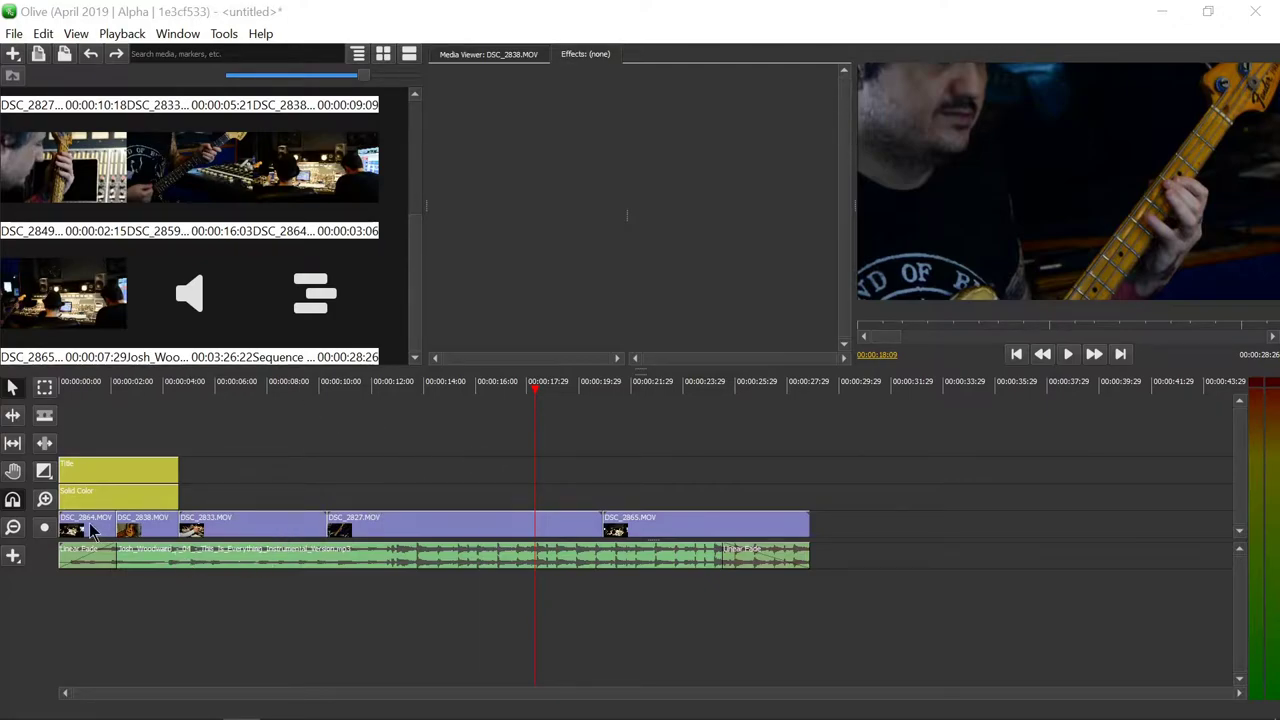
Step: Inspect the effects of clips DSC_2838, DSC_2827 and DSC_2865, then deselect all clips
click(150, 525)
click(219, 527)
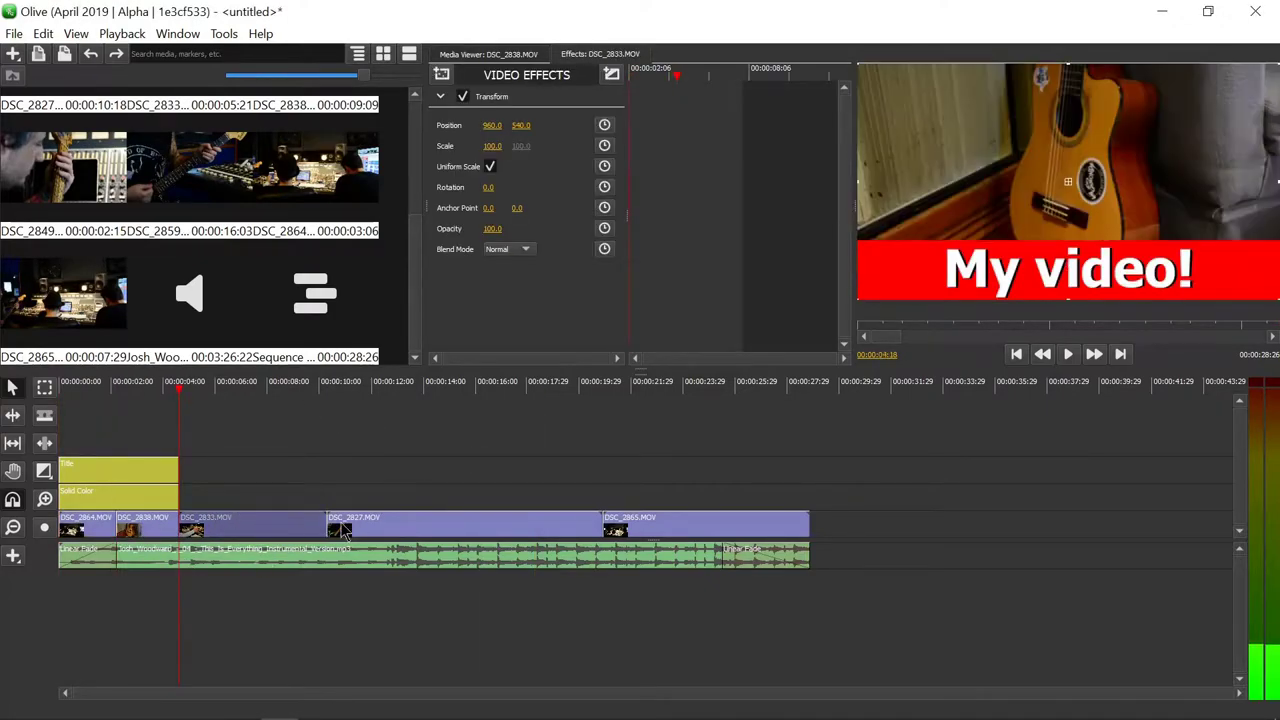
click(426, 524)
click(680, 530)
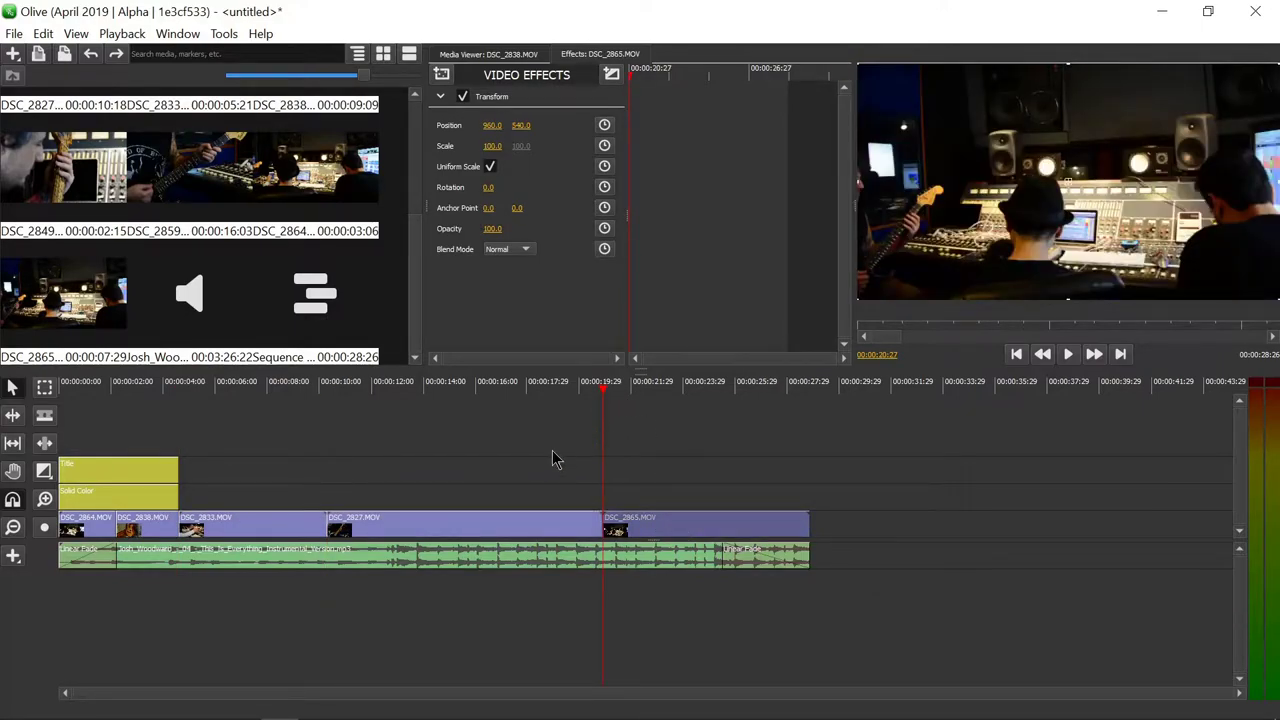
click(522, 425)
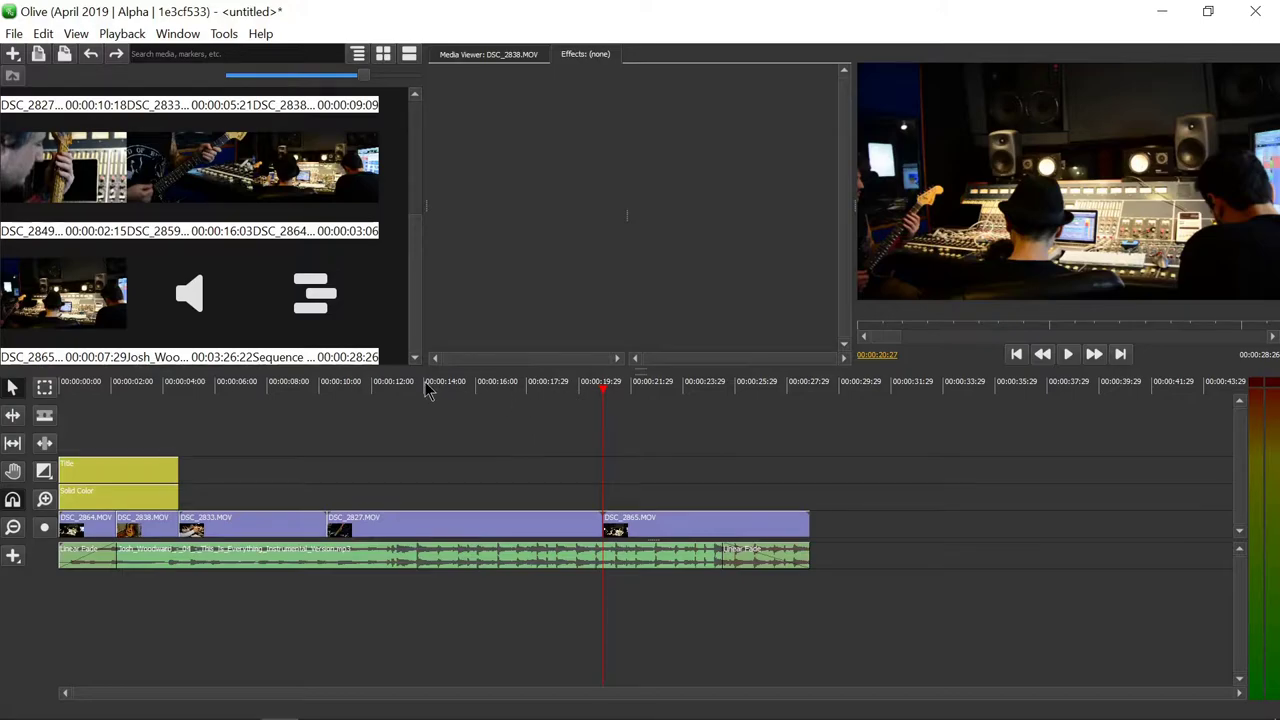
click(12, 34)
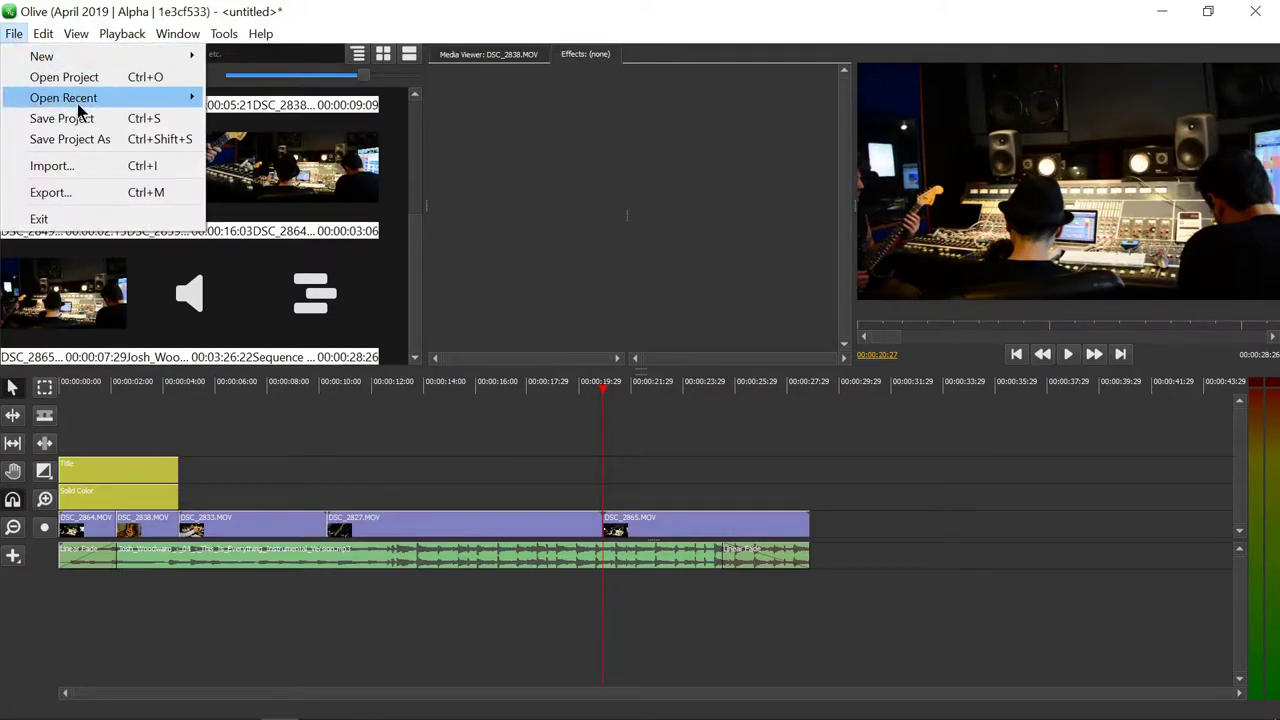
Step: Review the Sequence 01 export settings (MPEG-4, 1920×1080, 29.97 fps) and cancel without exporting
click(80, 194)
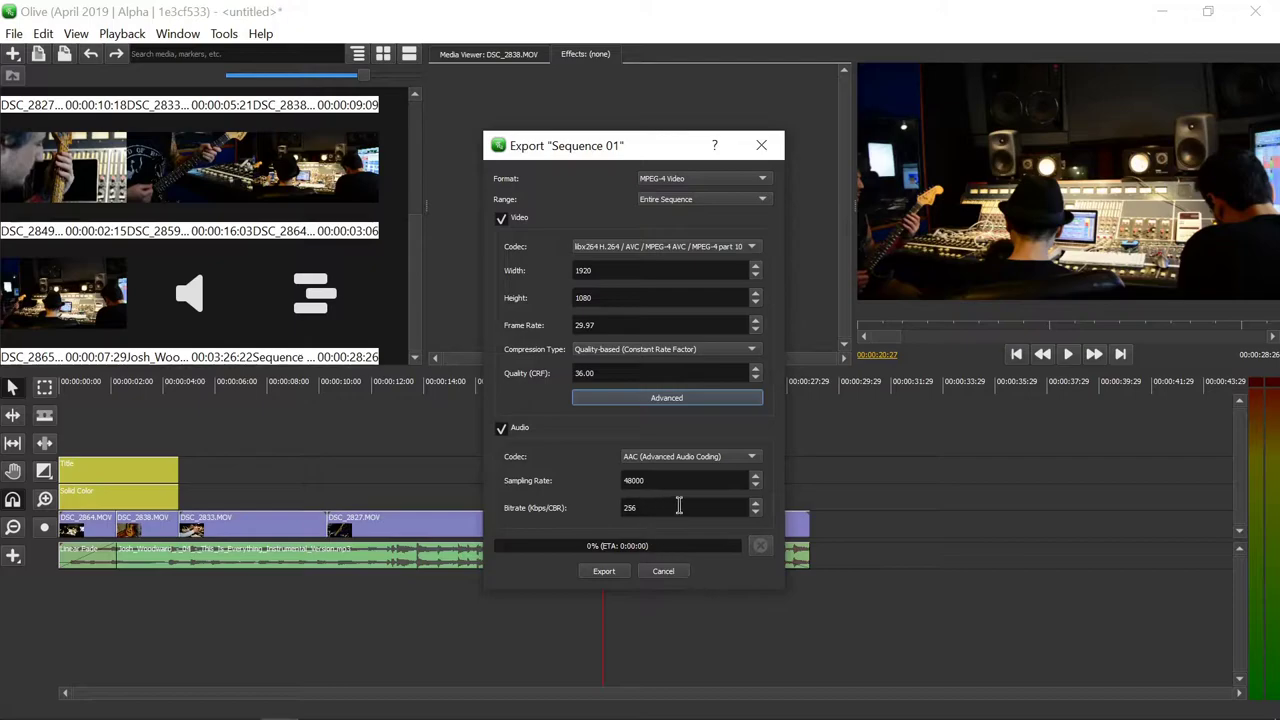
click(668, 572)
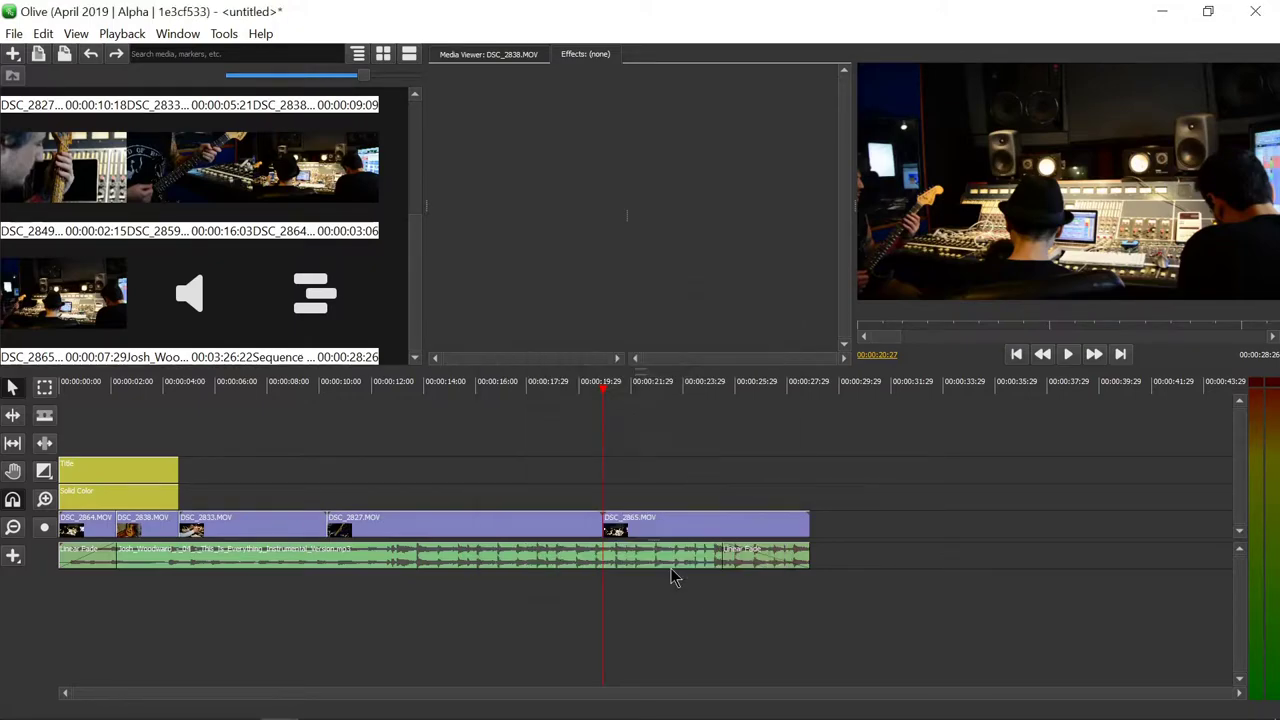
Step: Save the project as 'olive video tutorial' in the vertical tutorial olive folder
click(13, 36)
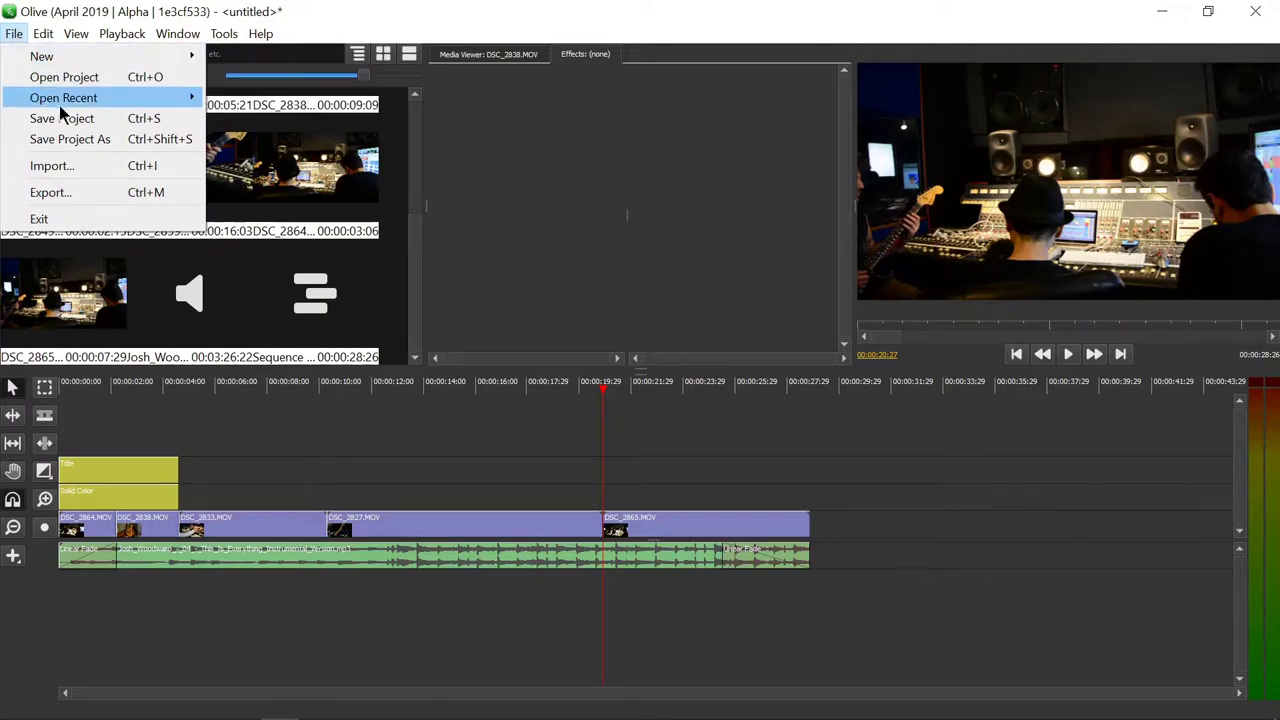
click(100, 124)
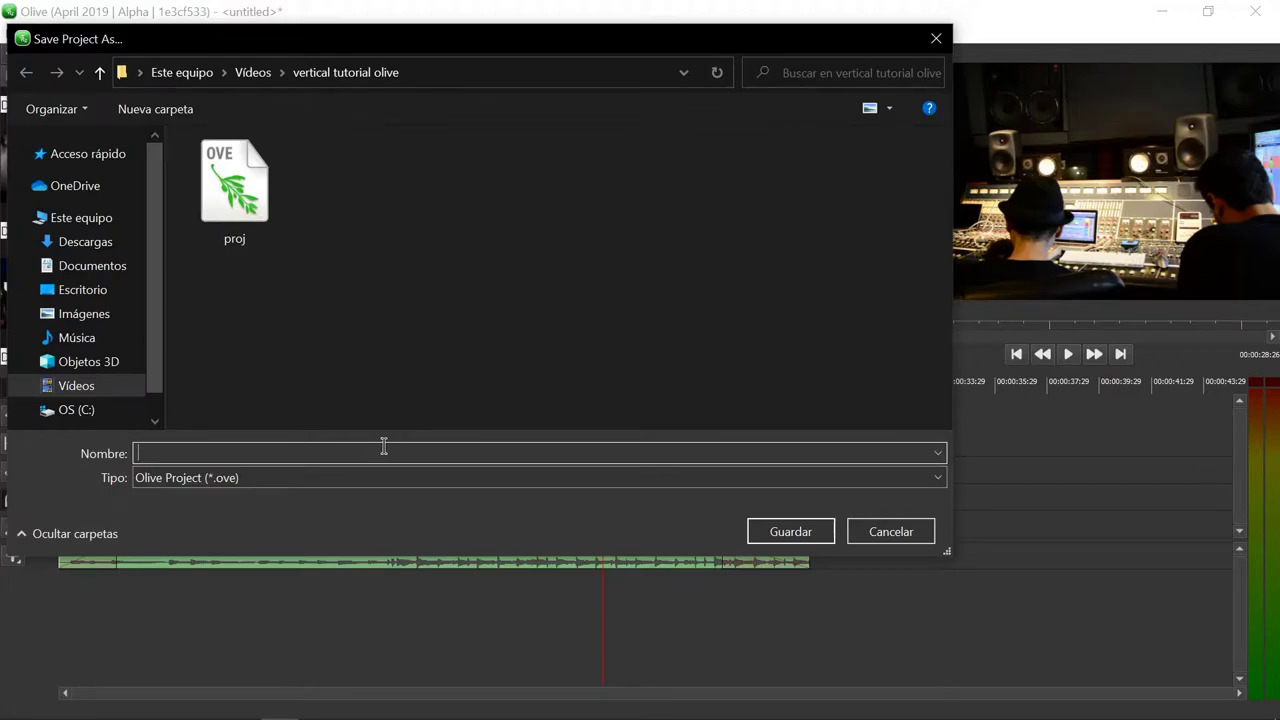
text(test)
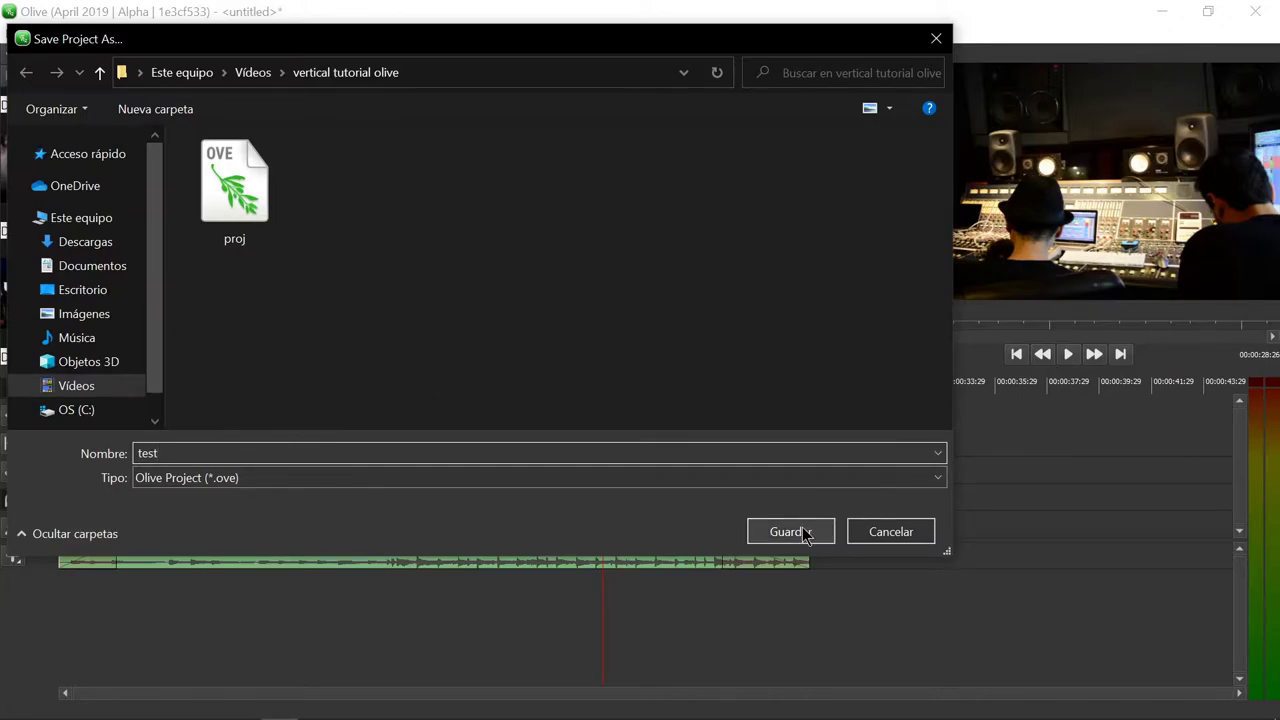
key(BackSpace)
key(BackSpace)
text(video)
text(olive)
click(805, 533)
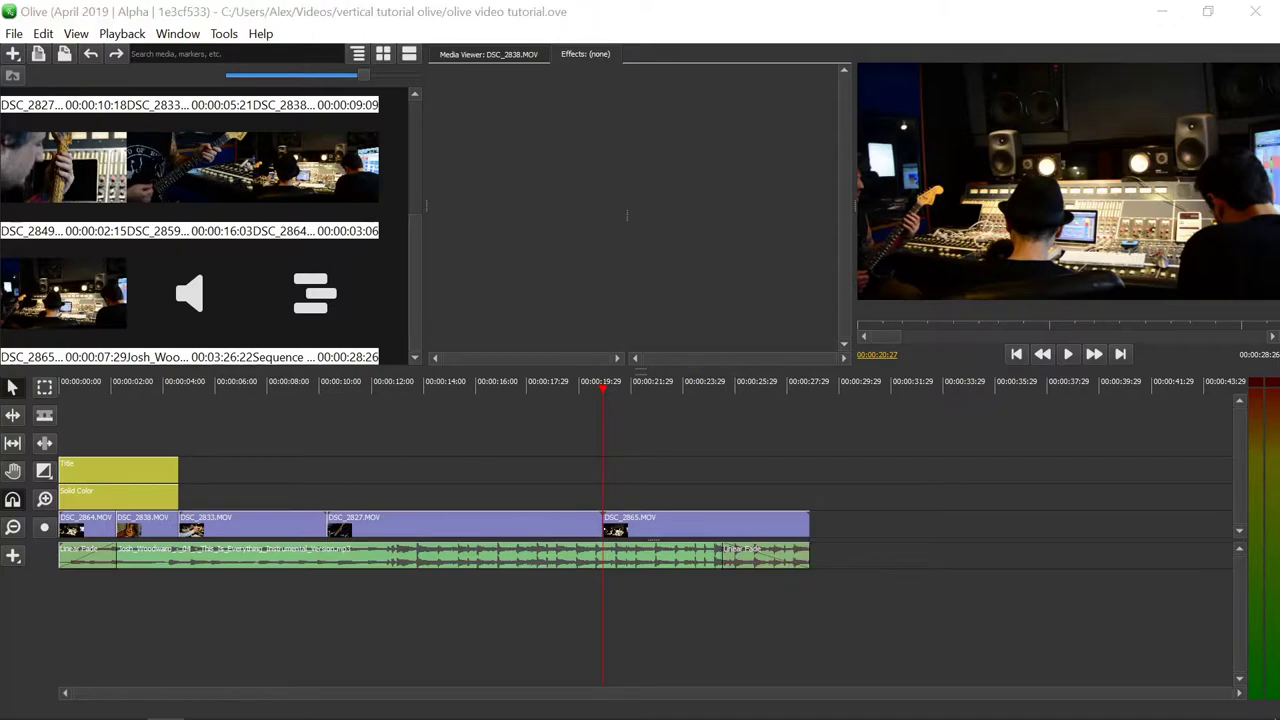
key(alt+Tab)
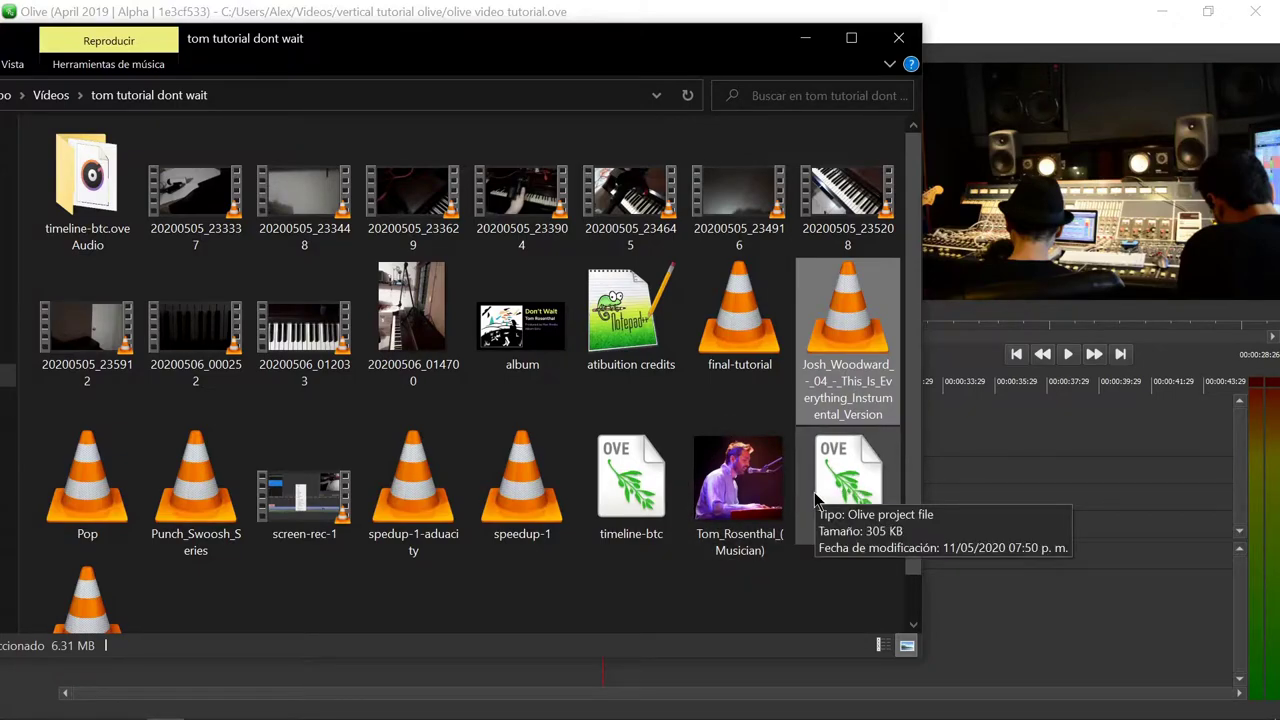
drag(667, 44, 120, 715)
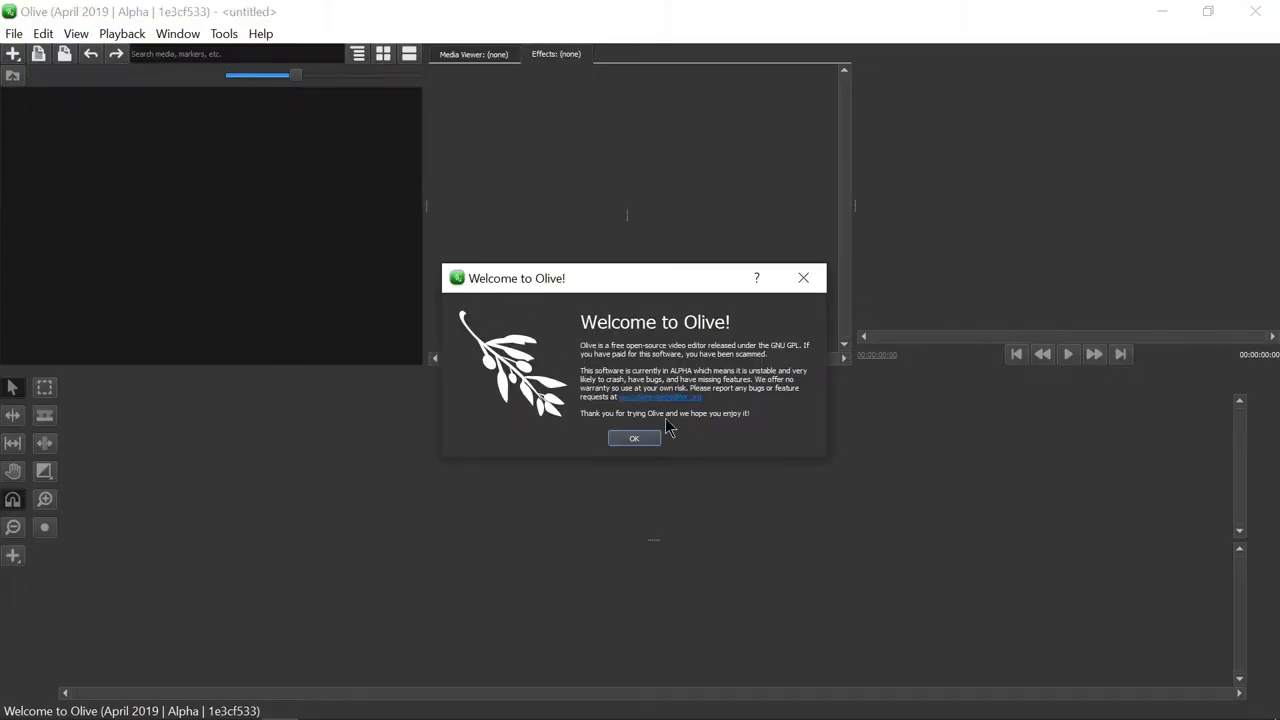
Step: Reopen olive video tutorial.ove from the recent list and scrub the playhead from about 9 to 22 seconds
click(640, 440)
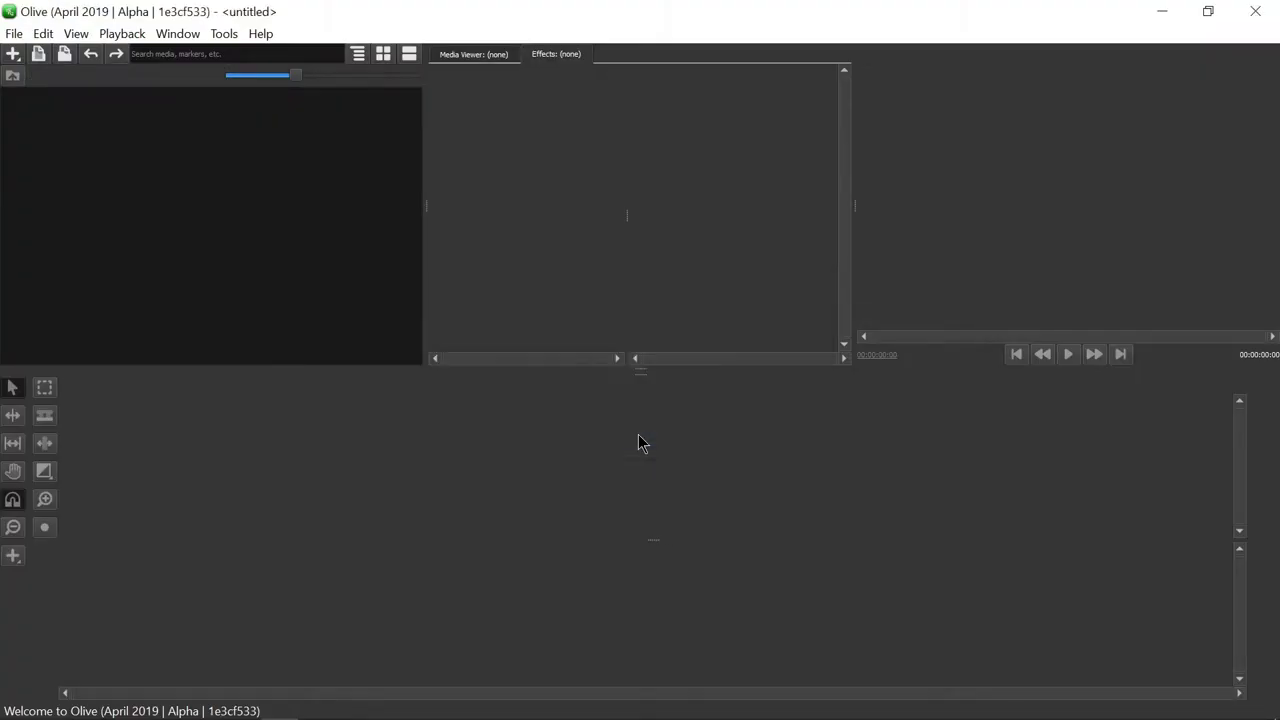
click(14, 33)
mouse_move(45, 100)
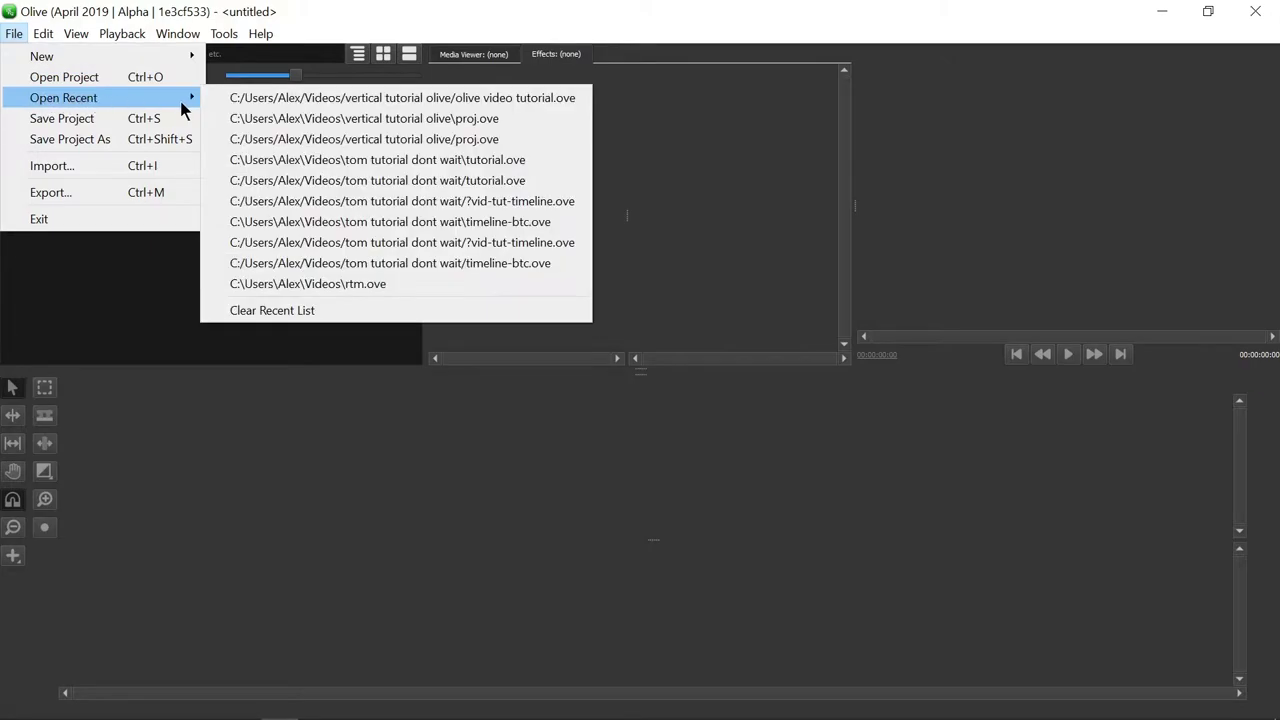
click(357, 101)
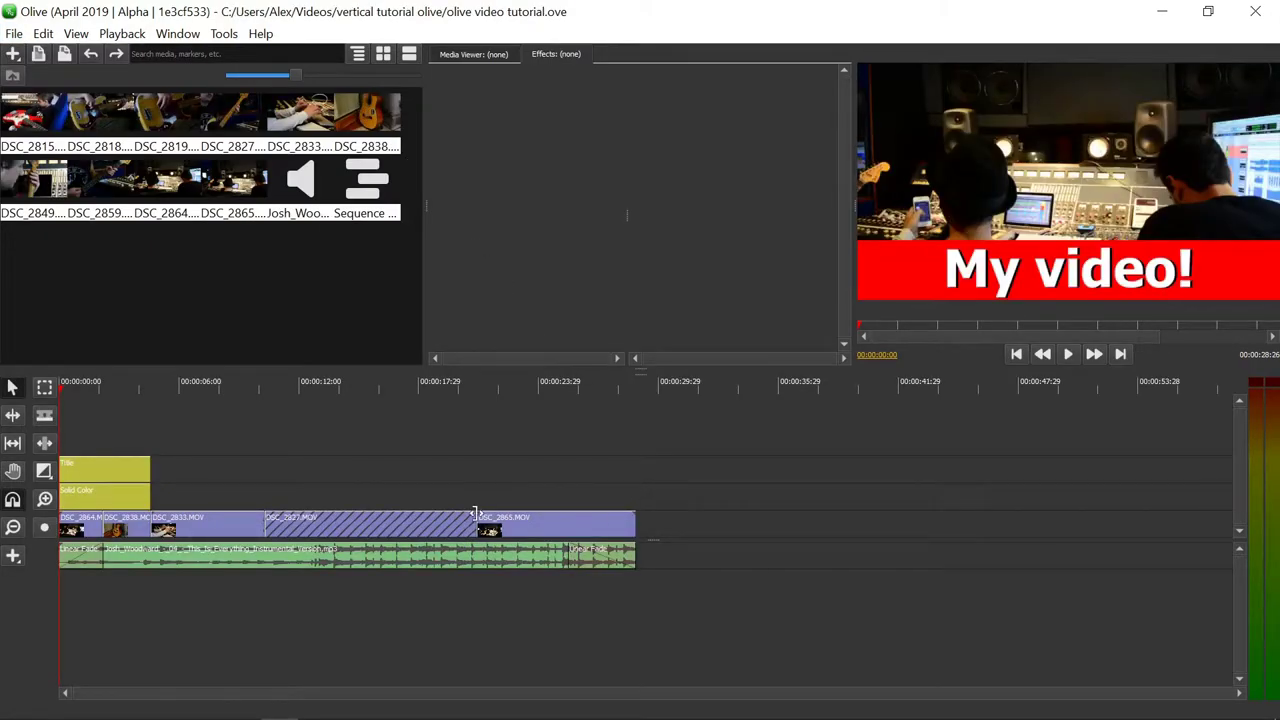
click(251, 390)
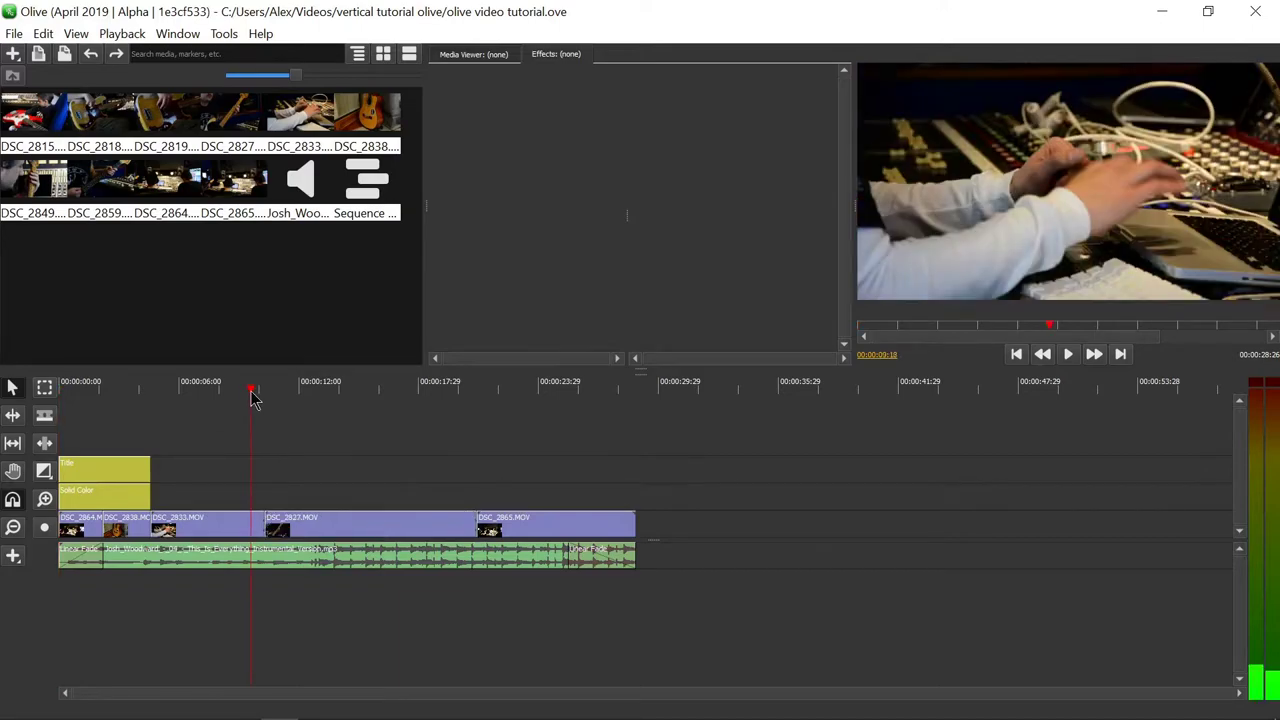
drag(251, 397, 505, 410)
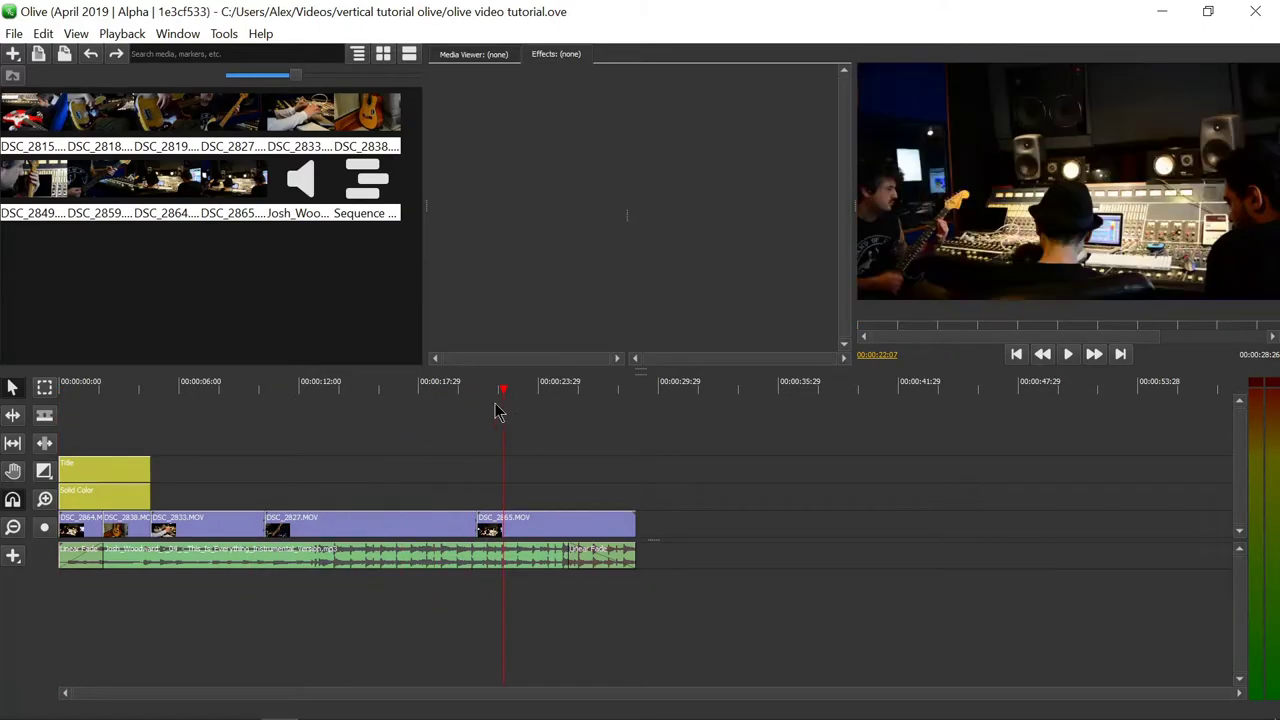
click(336, 395)
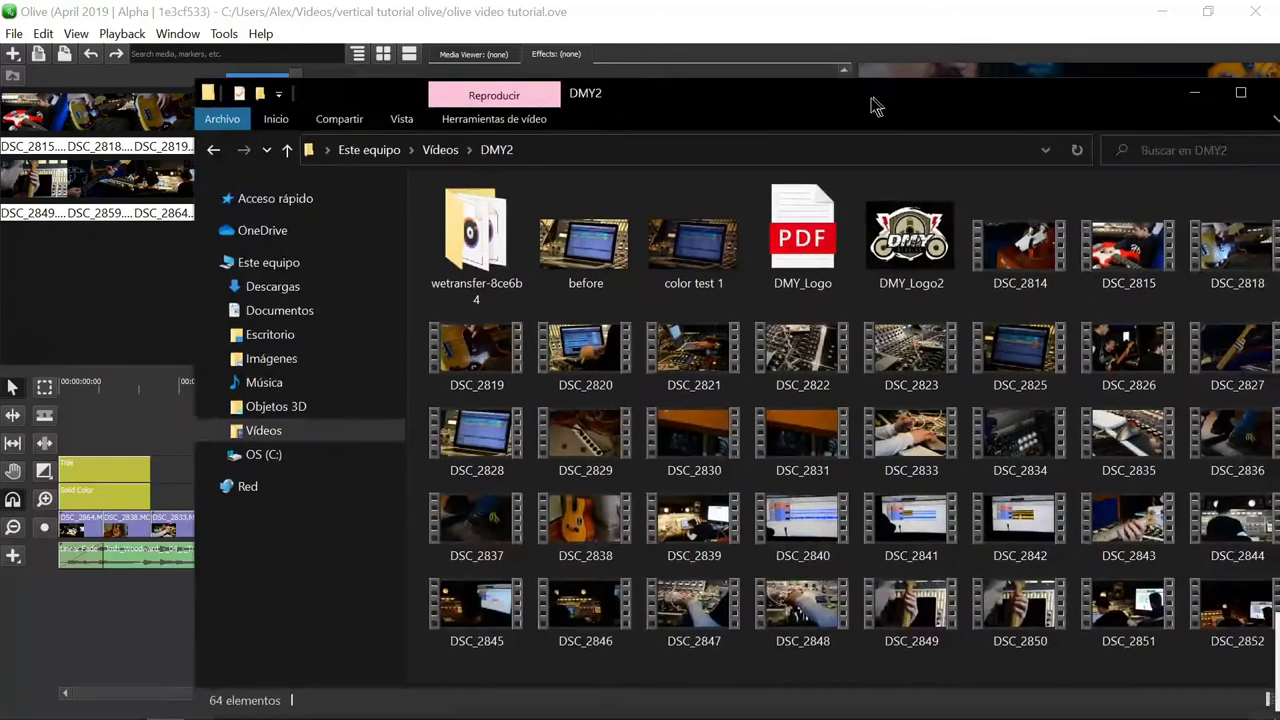
drag(871, 106, 700, 77)
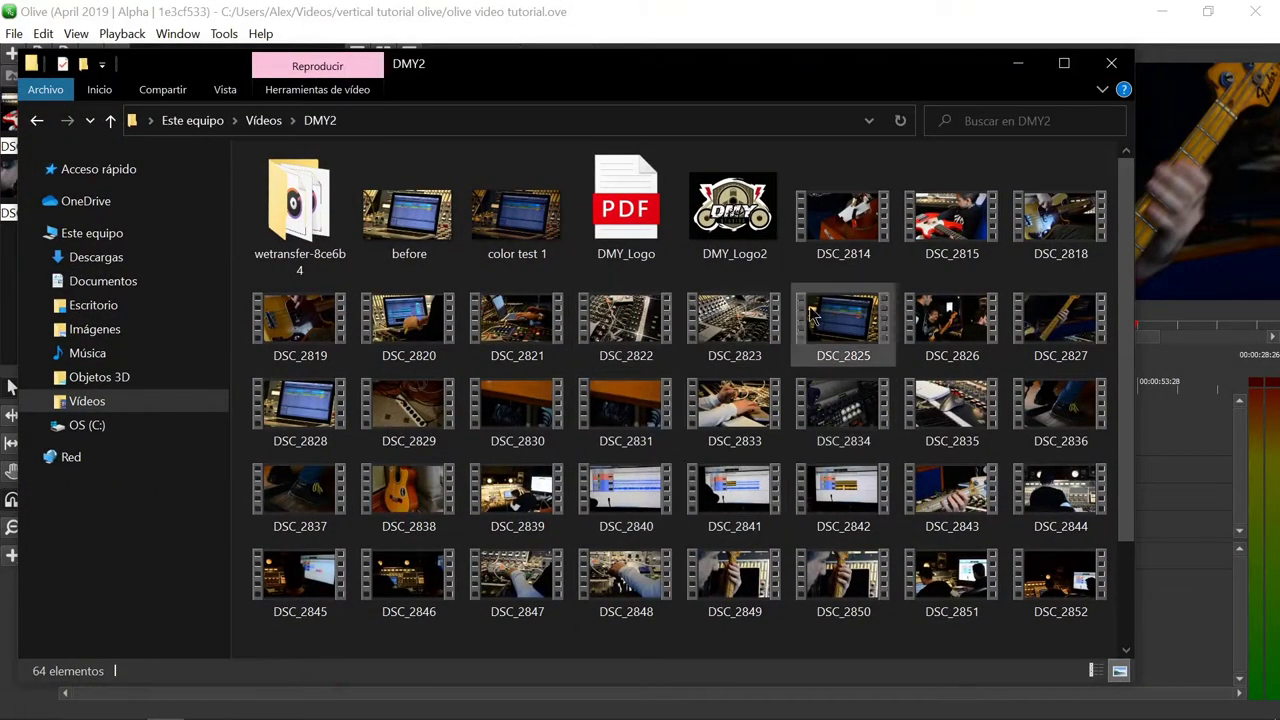
drag(729, 78, 101, 341)
key(alt+Tab)
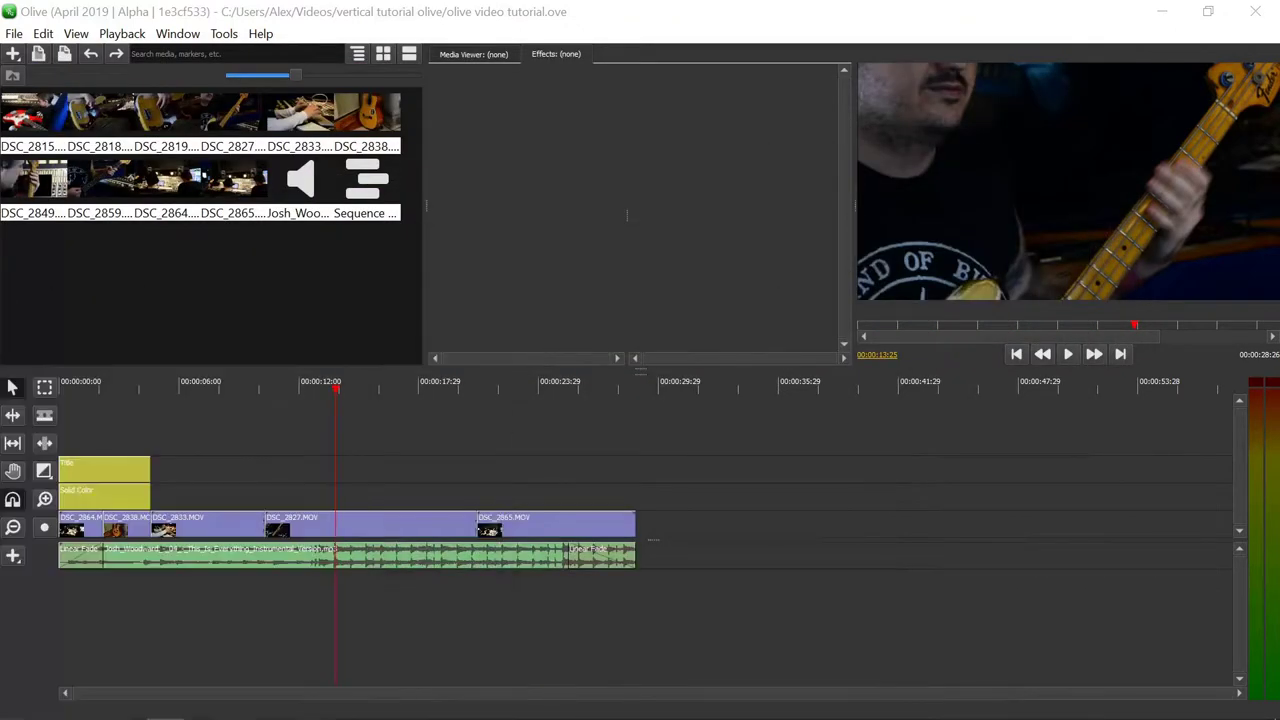
click(104, 388)
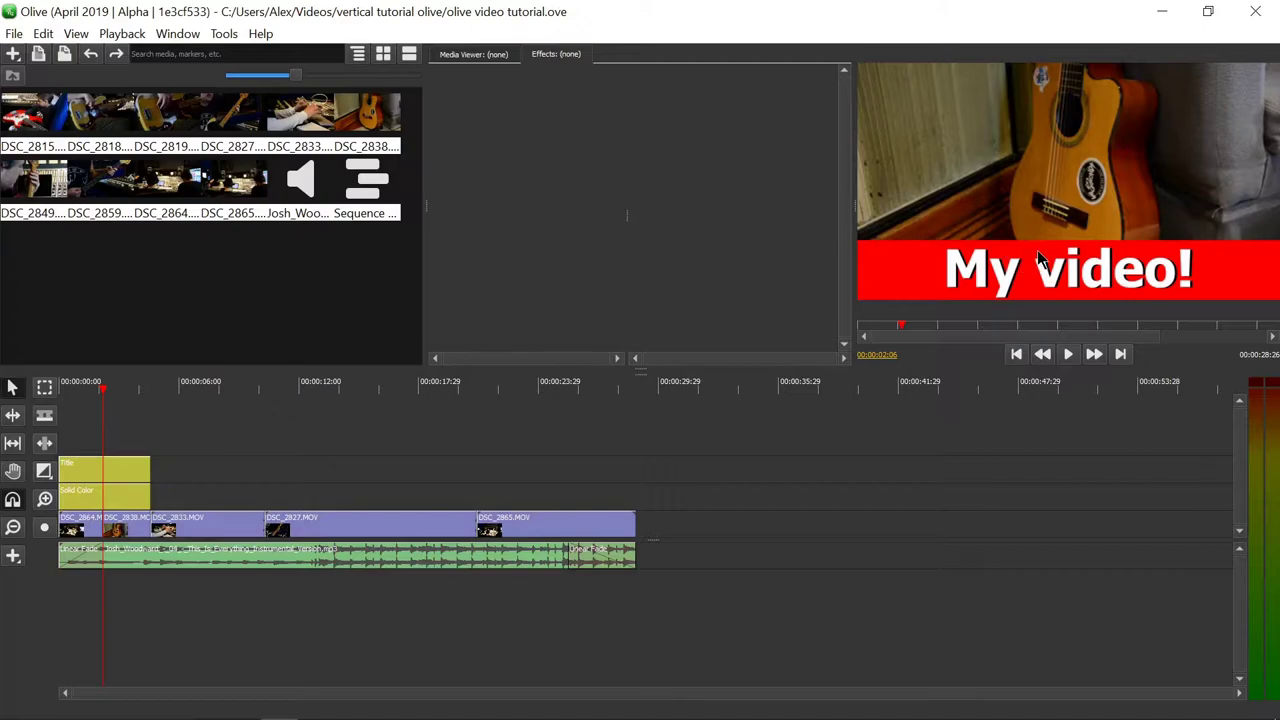
Step: Open Sequence 01's export settings and browse the format list, keeping MPEG-4 Video
click(14, 33)
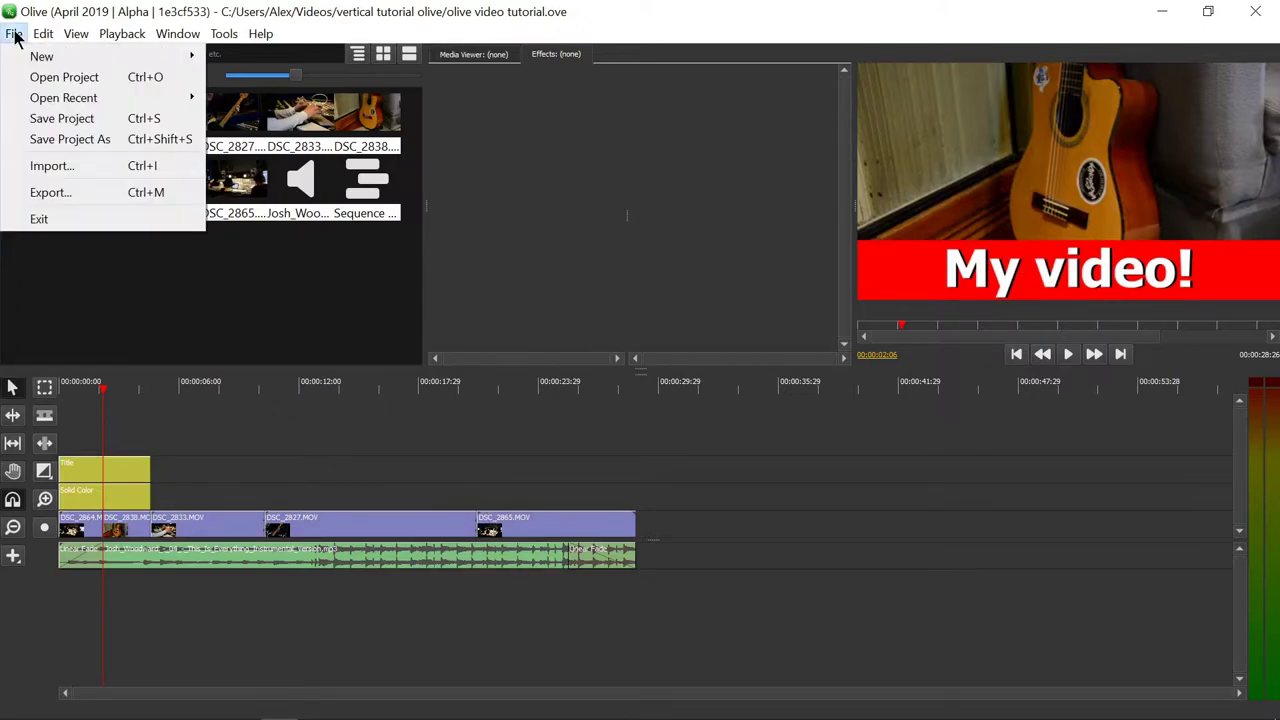
click(99, 194)
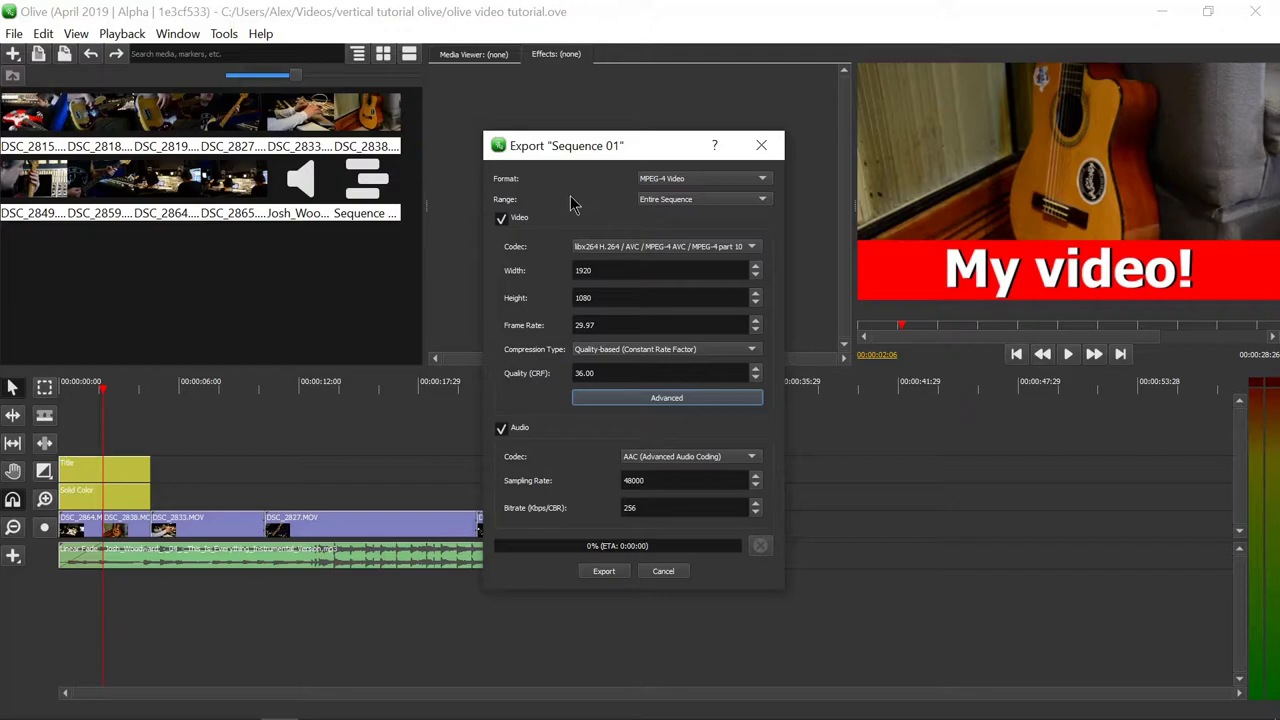
click(690, 180)
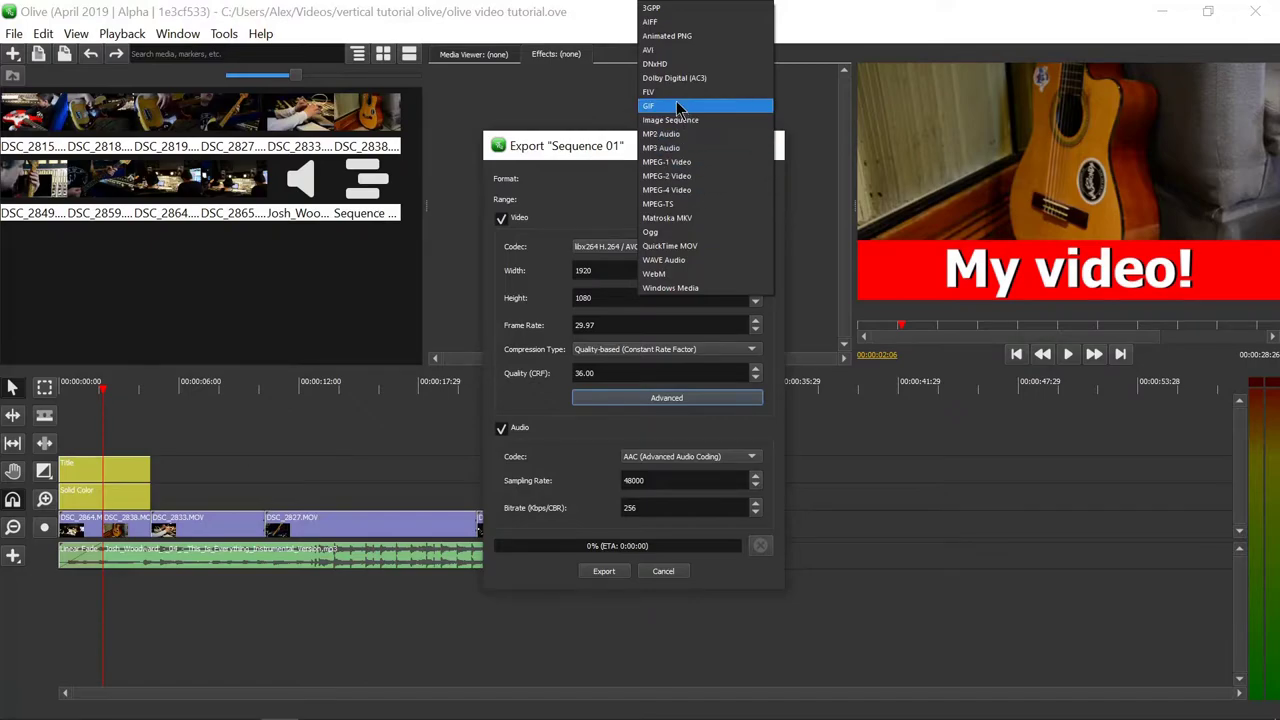
click(593, 180)
click(676, 180)
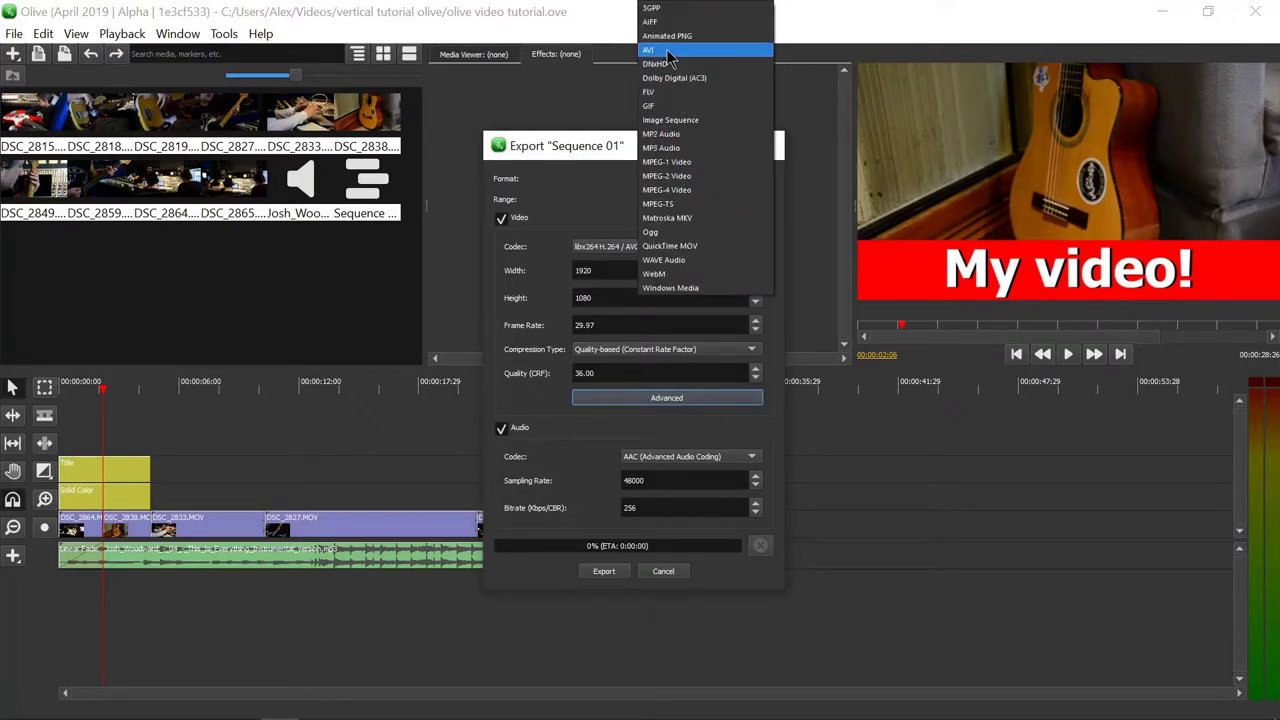
click(600, 183)
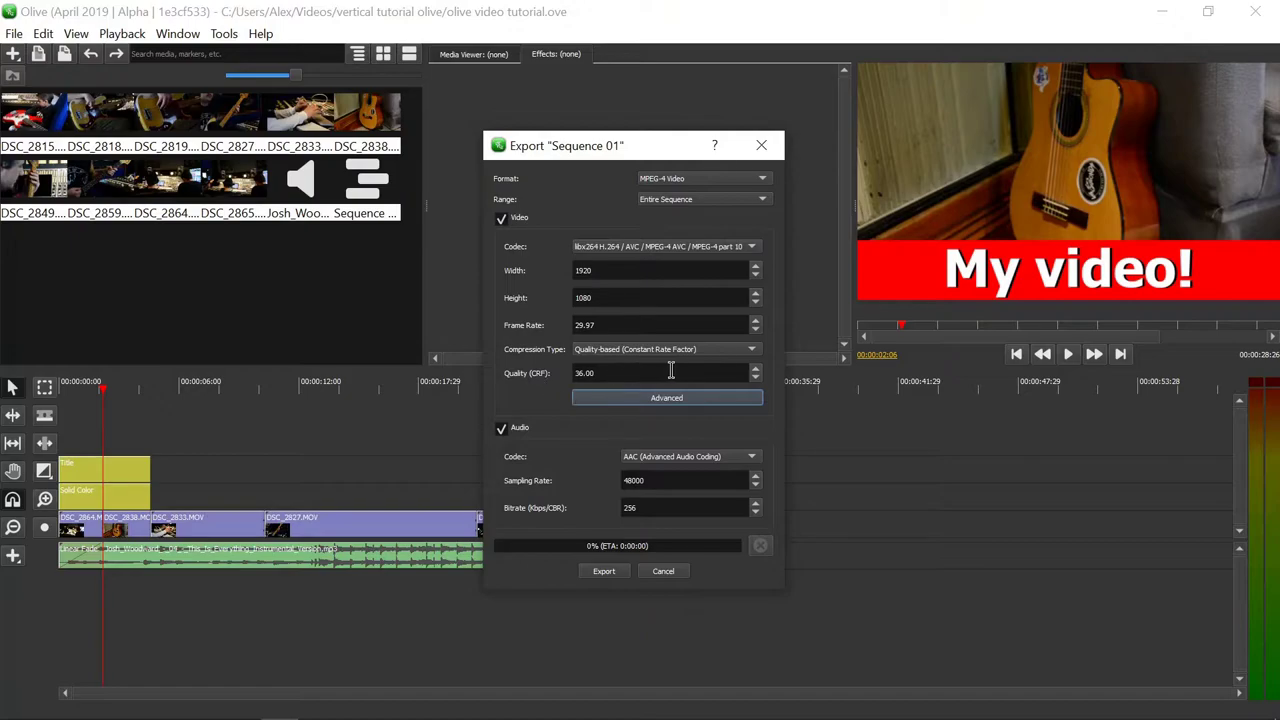
Step: Replace the export quality (CRF) value 36 with 51
click(601, 373)
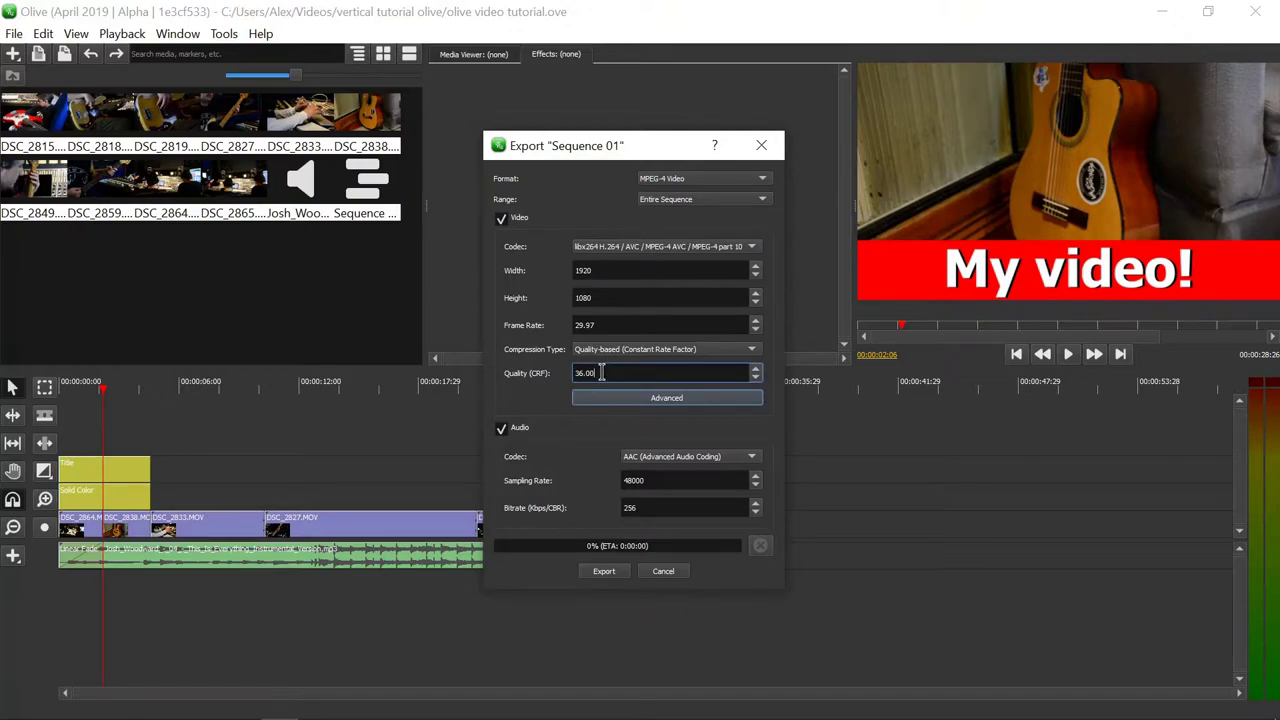
mouse_move(755, 375)
drag(643, 373, 551, 387)
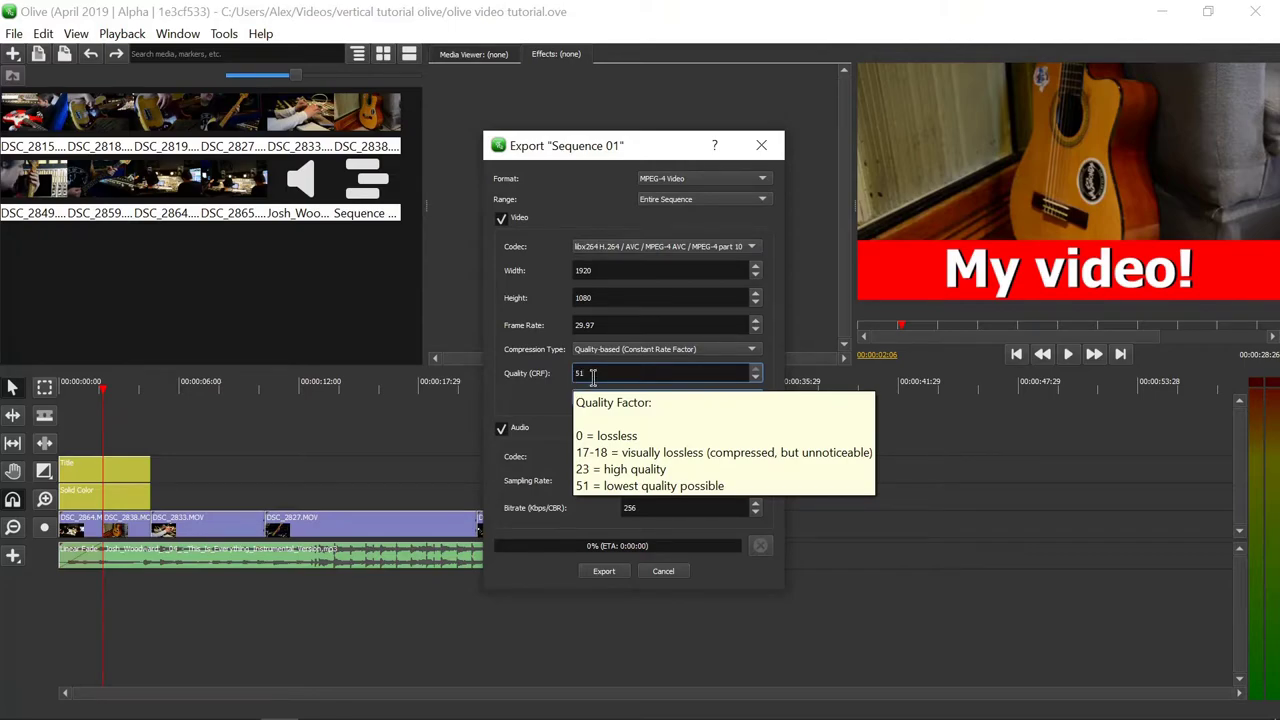
text(30)
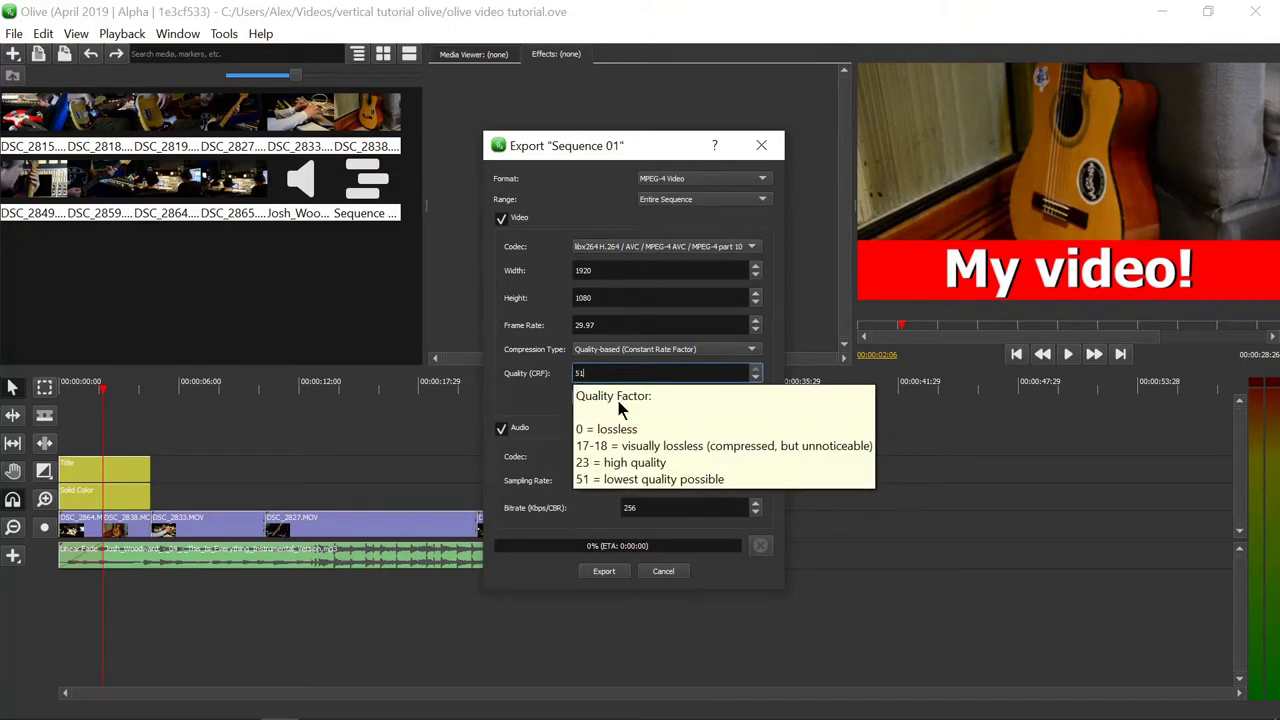
Step: Start the export and navigate the save window to Vídeos > vertical tutorial olive
click(593, 571)
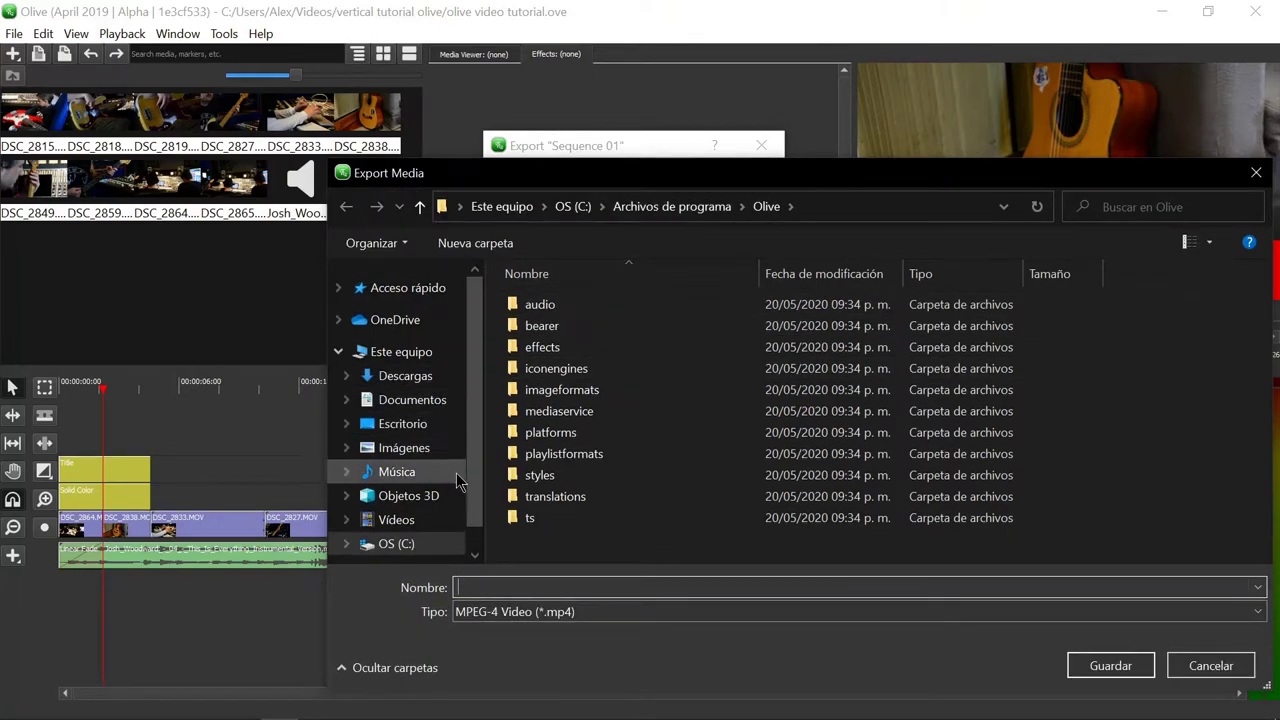
click(412, 528)
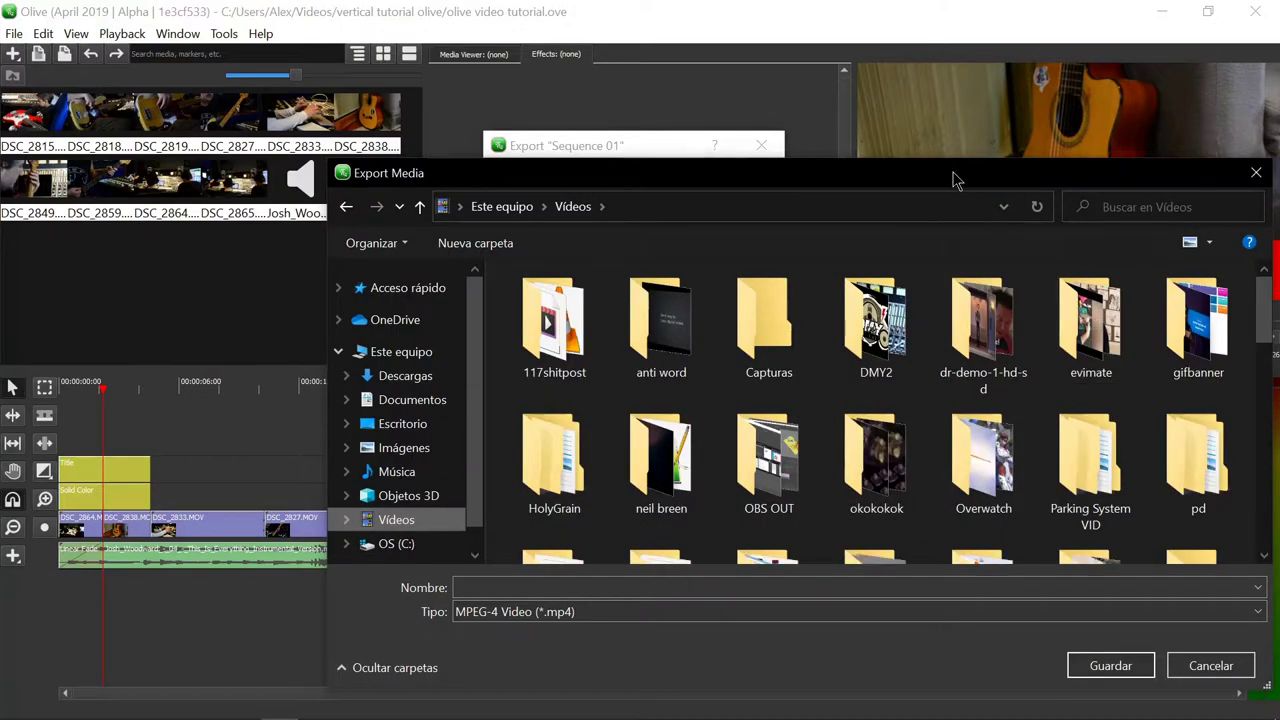
drag(955, 180, 730, 57)
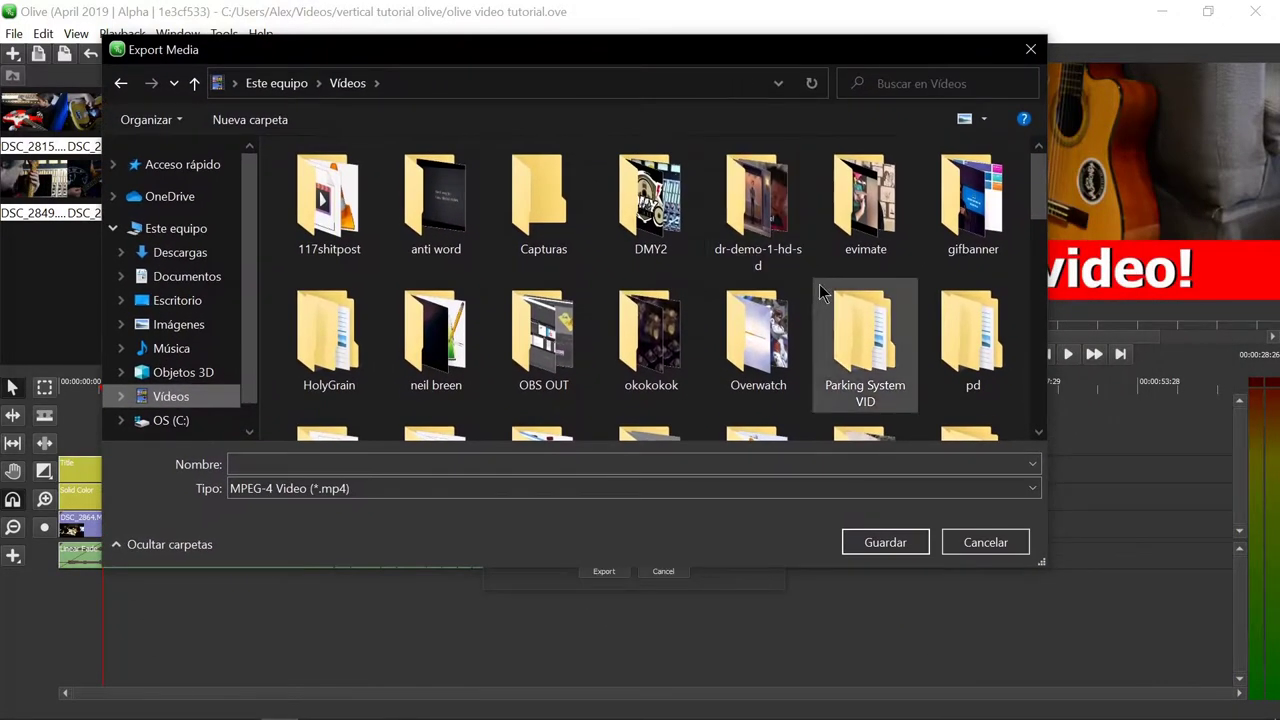
drag(1041, 193, 1010, 298)
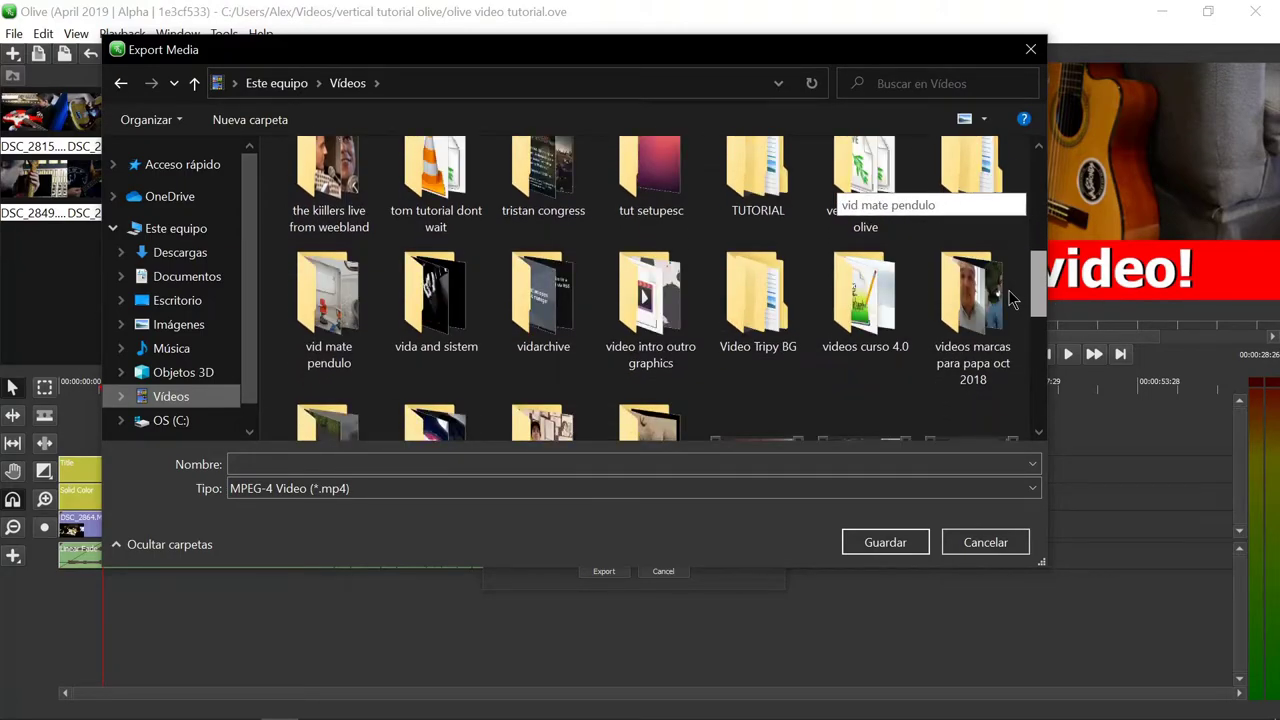
scroll(1000, 290, up, 1)
click(873, 265)
double_click(873, 265)
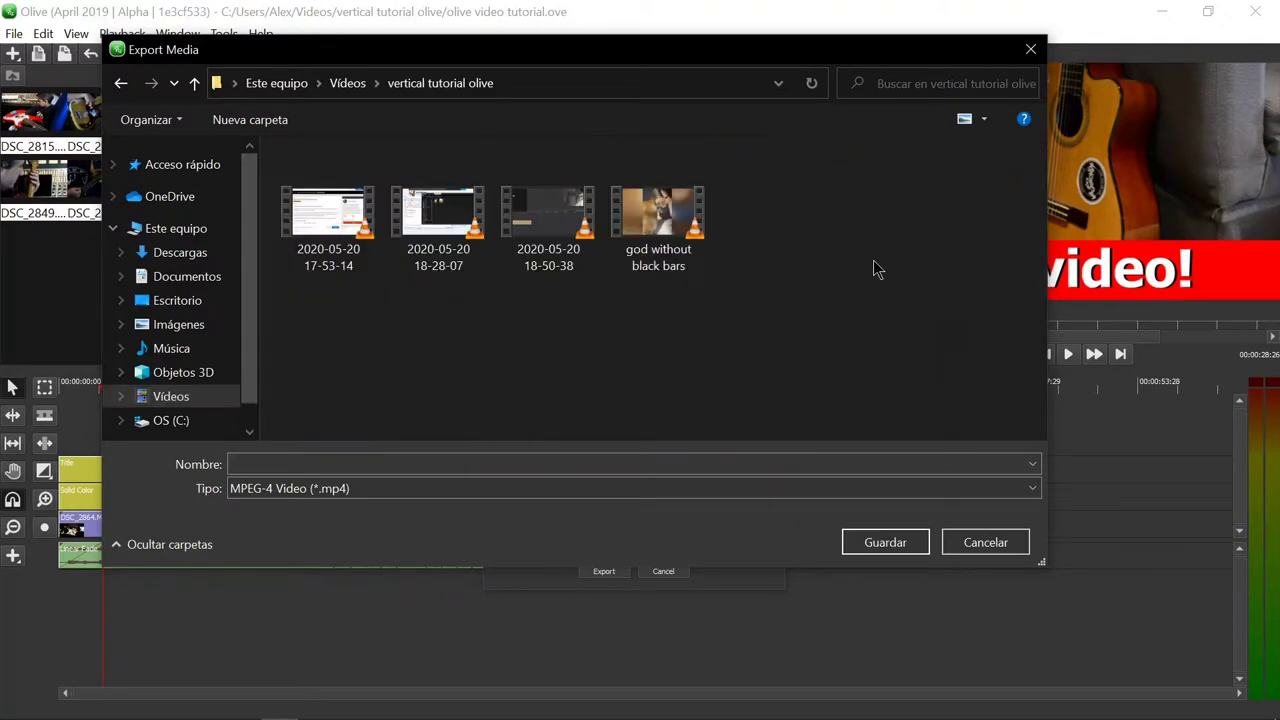
Step: Name the export file 'worst quality'
click(320, 463)
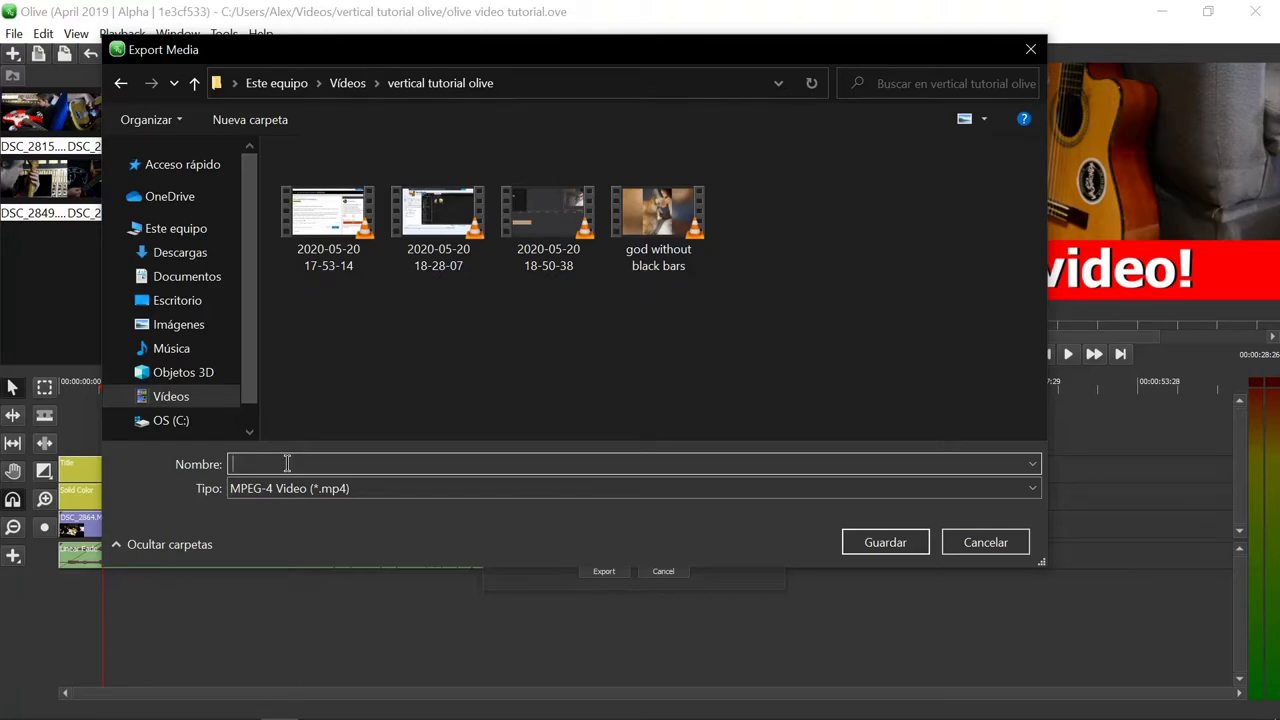
text(worst quality)
Step: Save the 'worst quality' export and wait for the CRF 51 render to finish
click(885, 542)
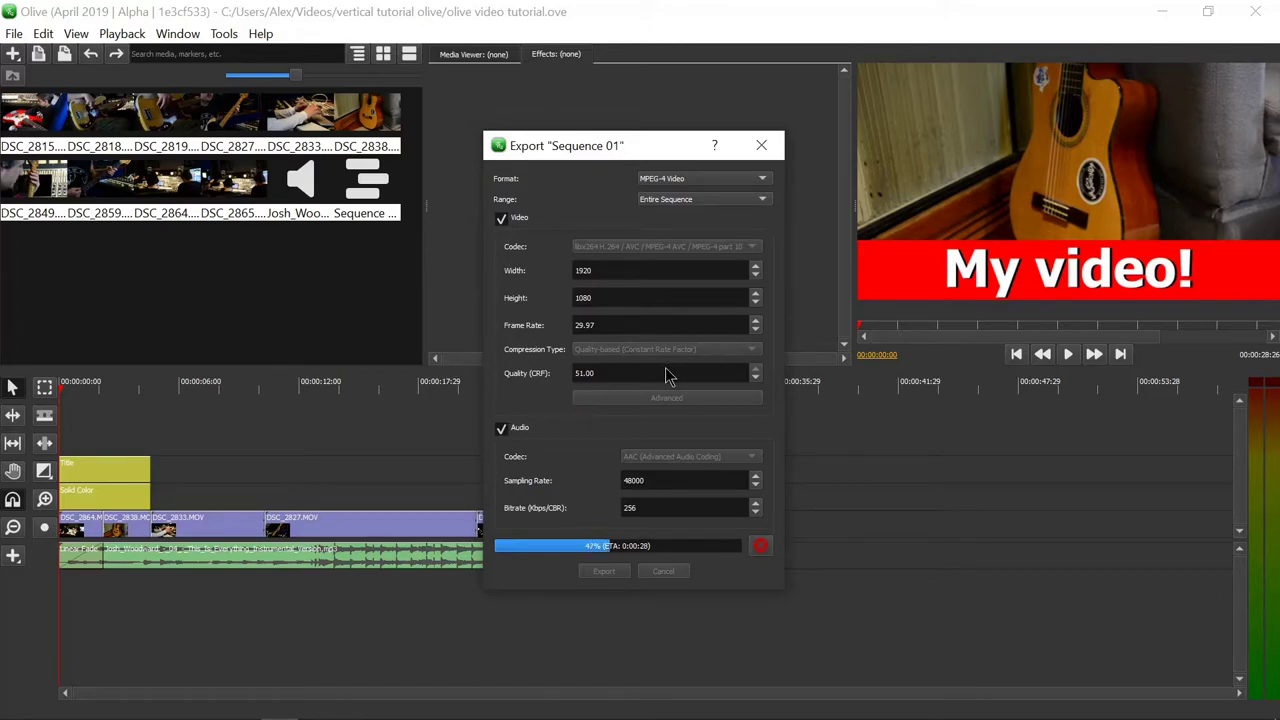
mouse_move(665, 369)
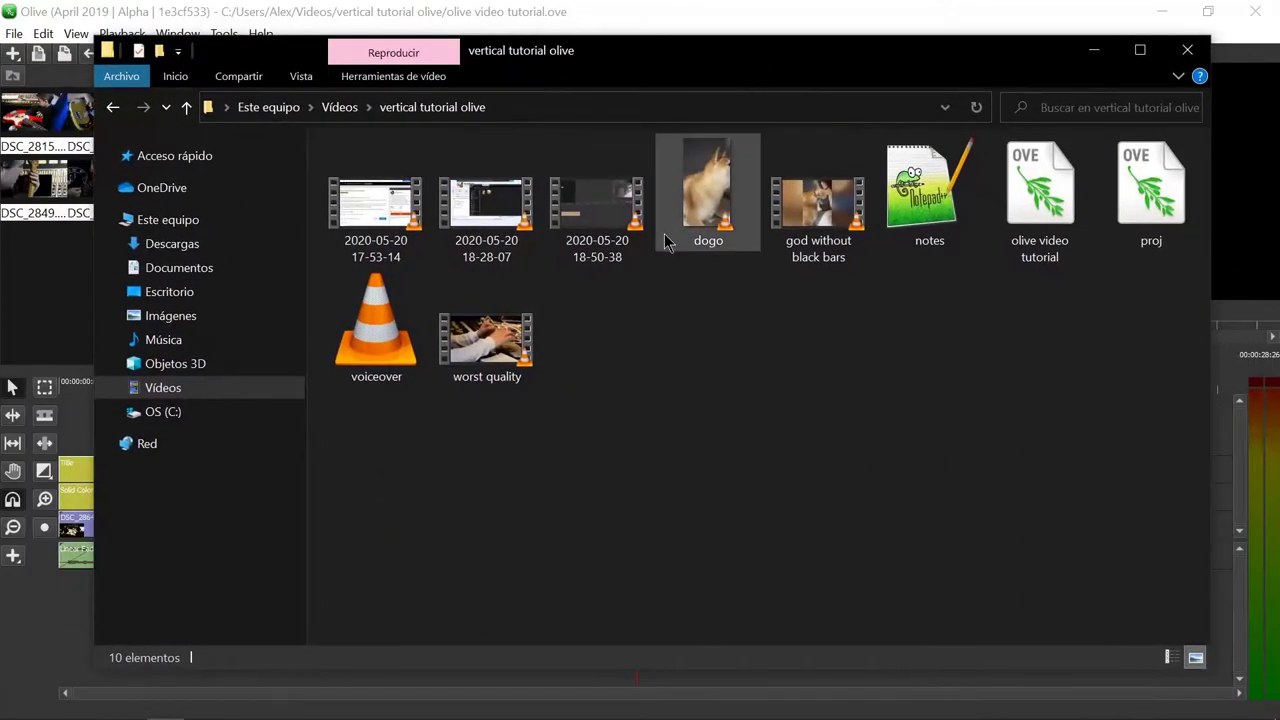
Step: Play worst quality.mp4 in VLC from File Explorer, then drag the Explorer window aside
click(484, 355)
double_click(484, 355)
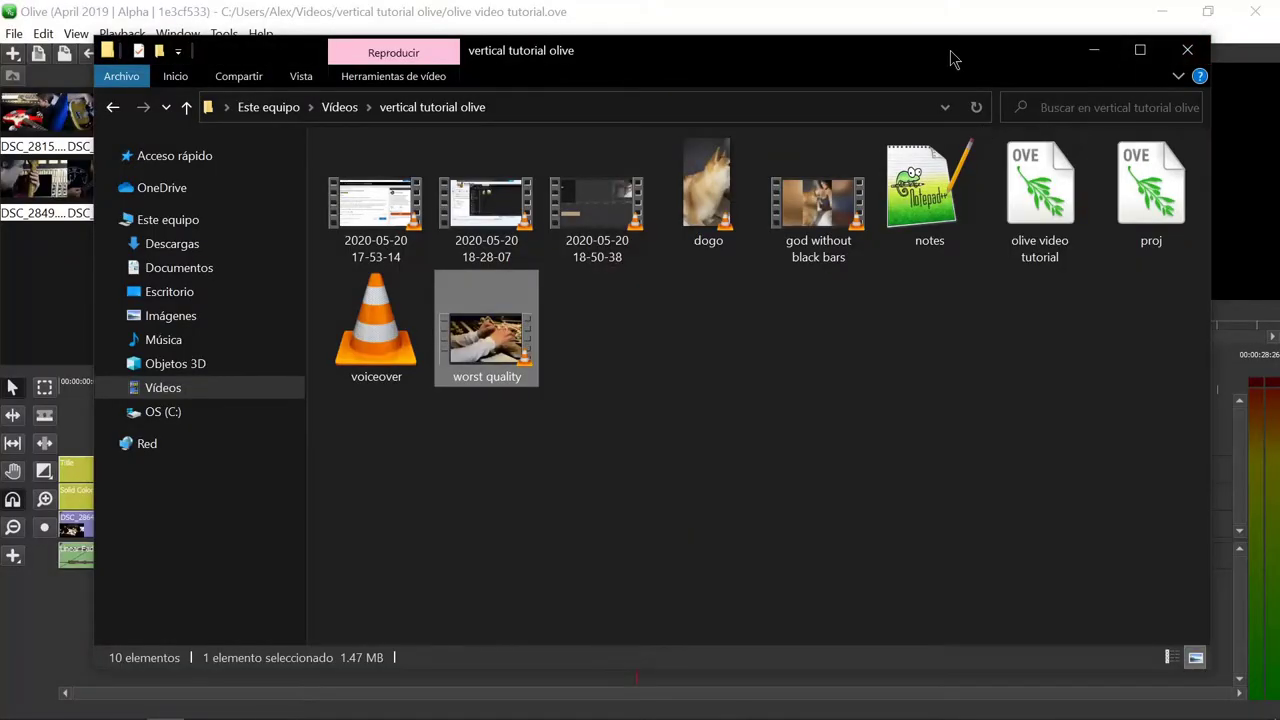
drag(951, 57, 150, 719)
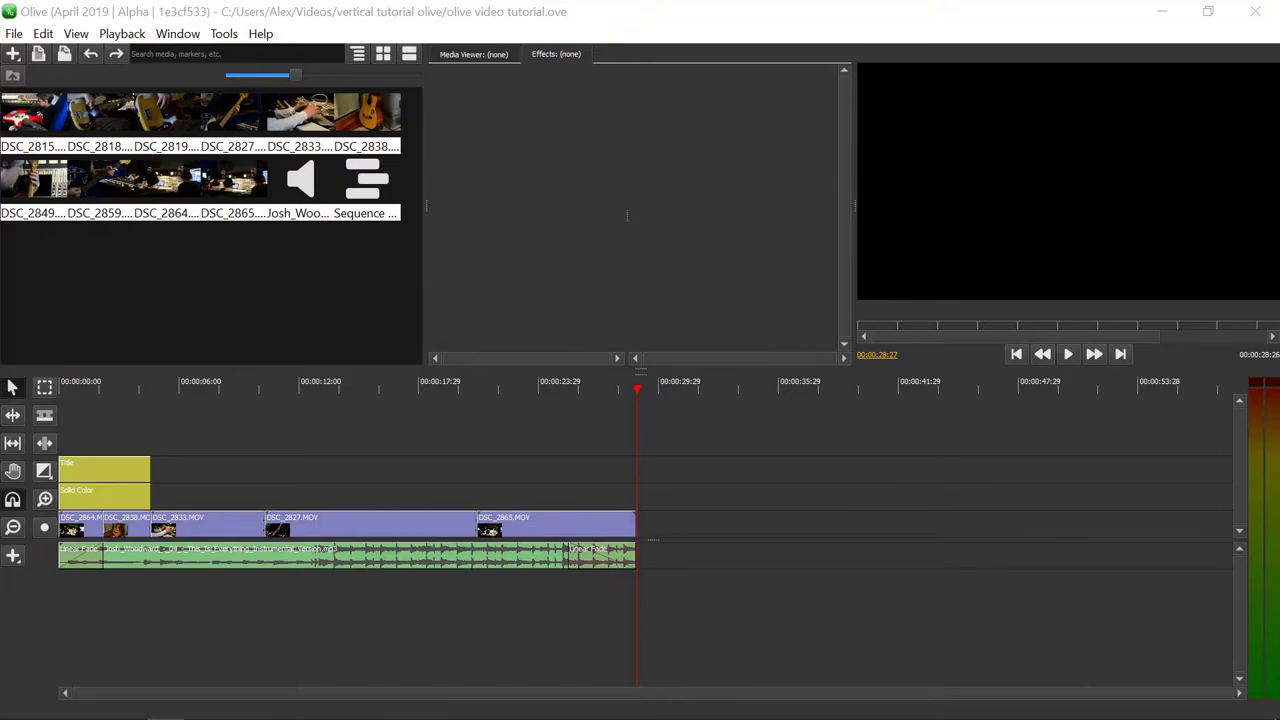
Step: Reopen Sequence 01's export settings and change the quality factor from 36 to 23
click(18, 35)
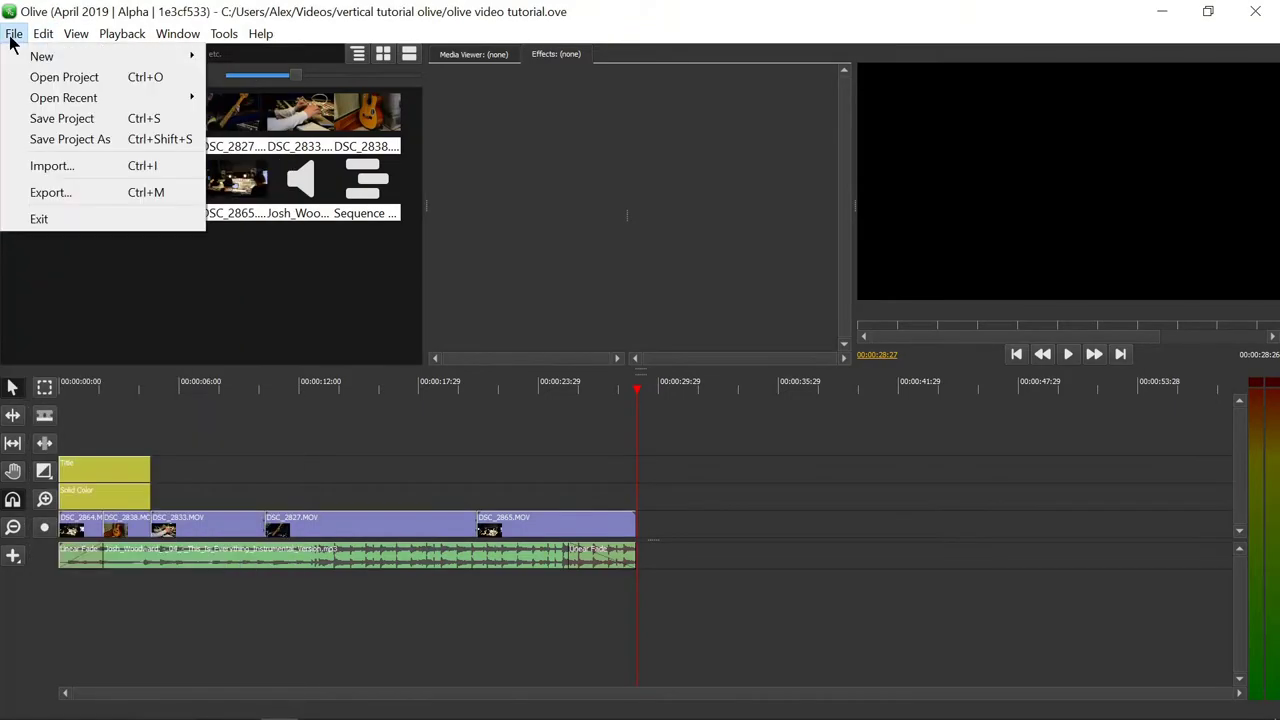
click(88, 195)
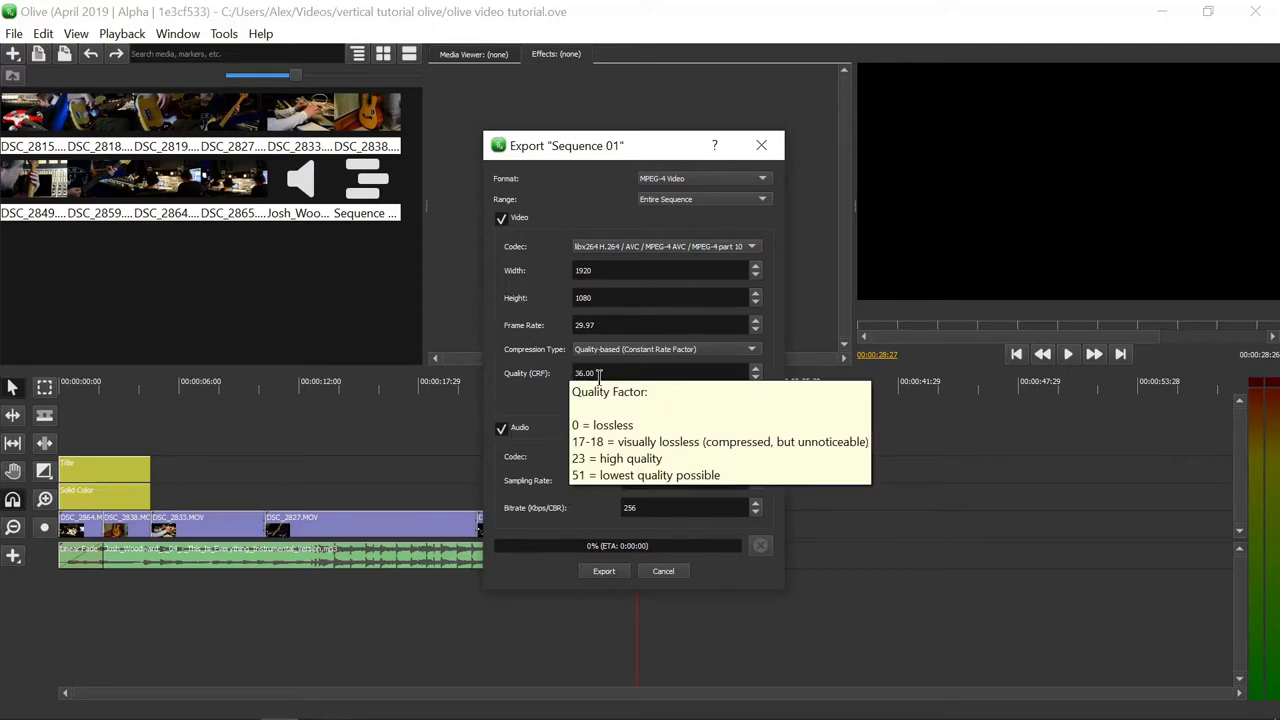
scroll(621, 373, up, 10)
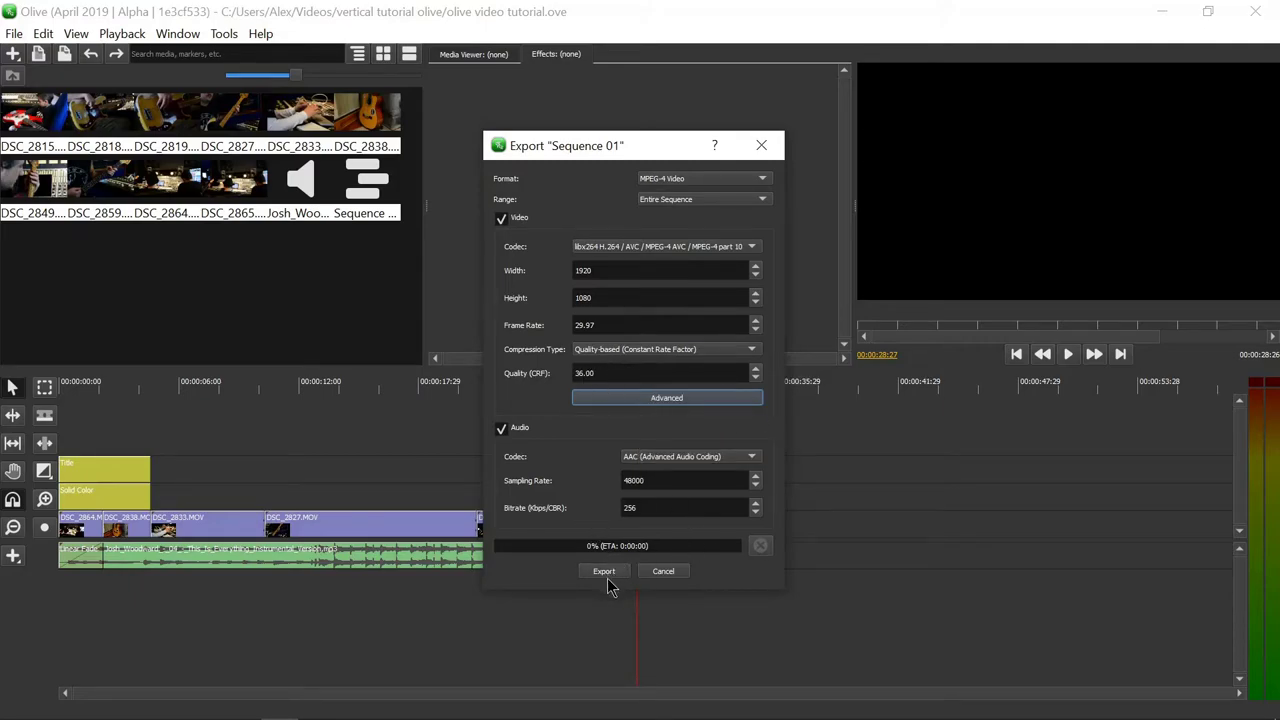
drag(611, 372, 562, 372)
click(618, 372)
click(609, 372)
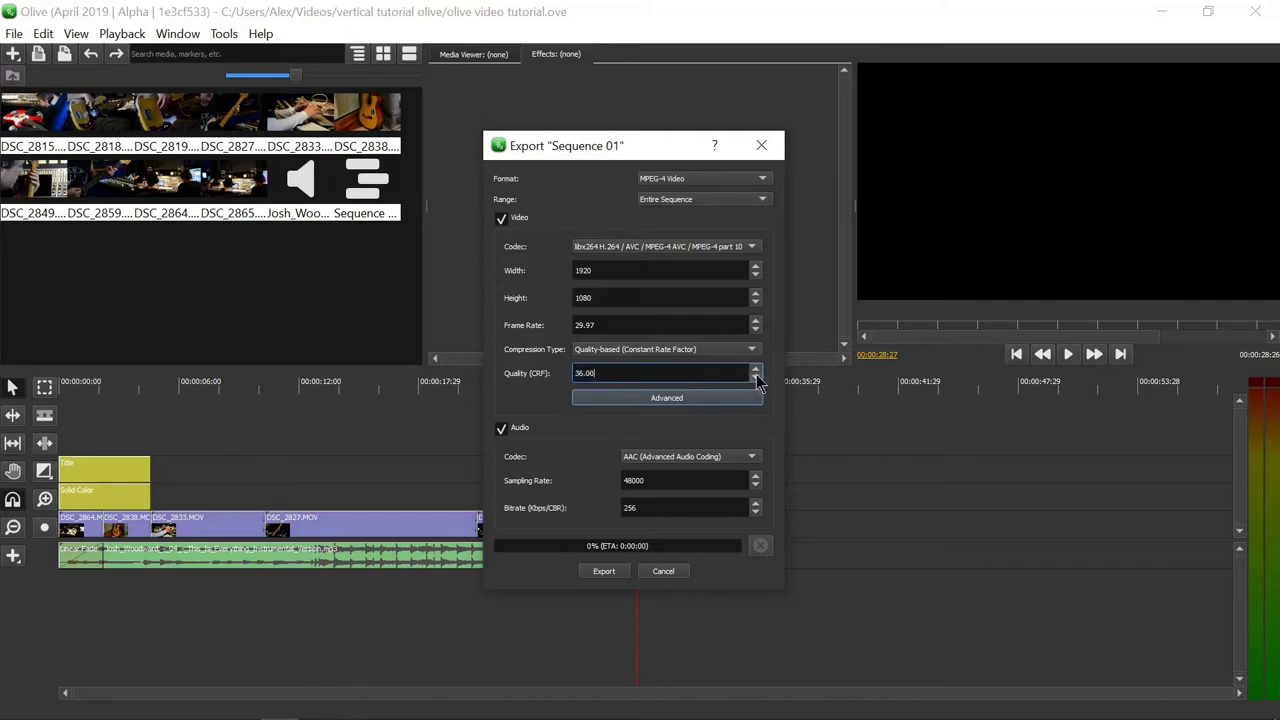
mouse_move(757, 381)
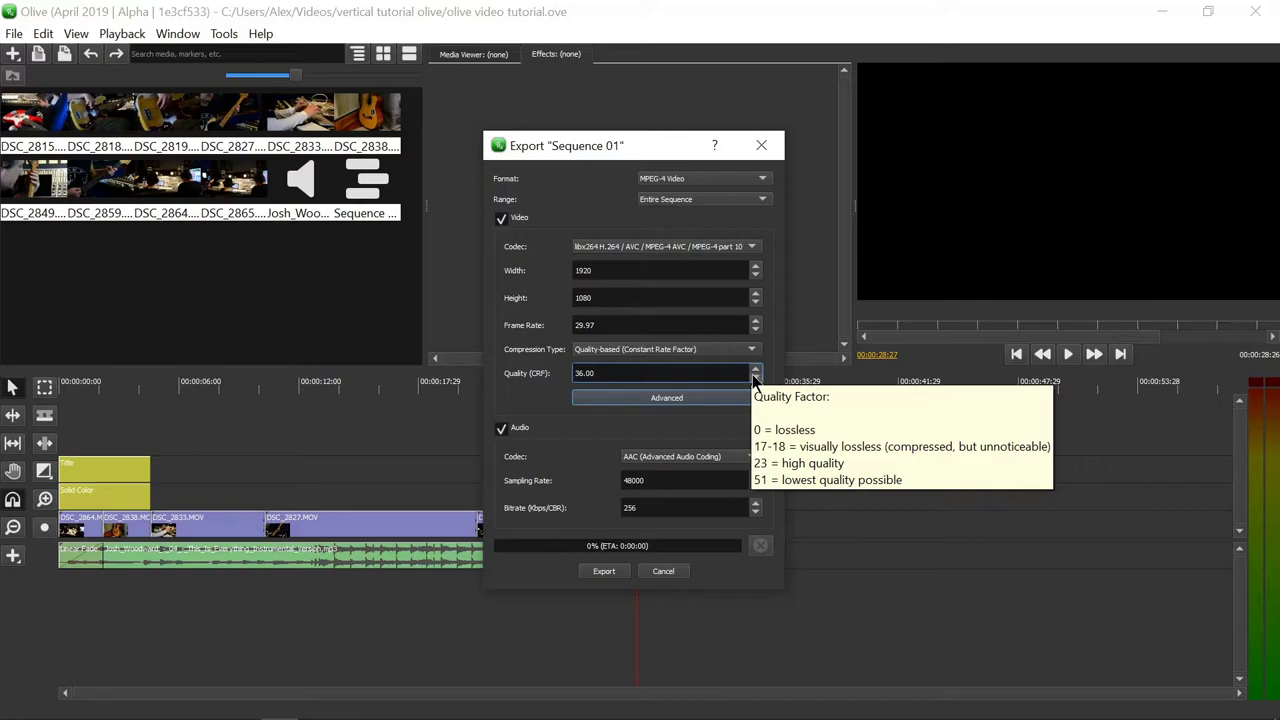
drag(643, 374, 522, 385)
text(23)
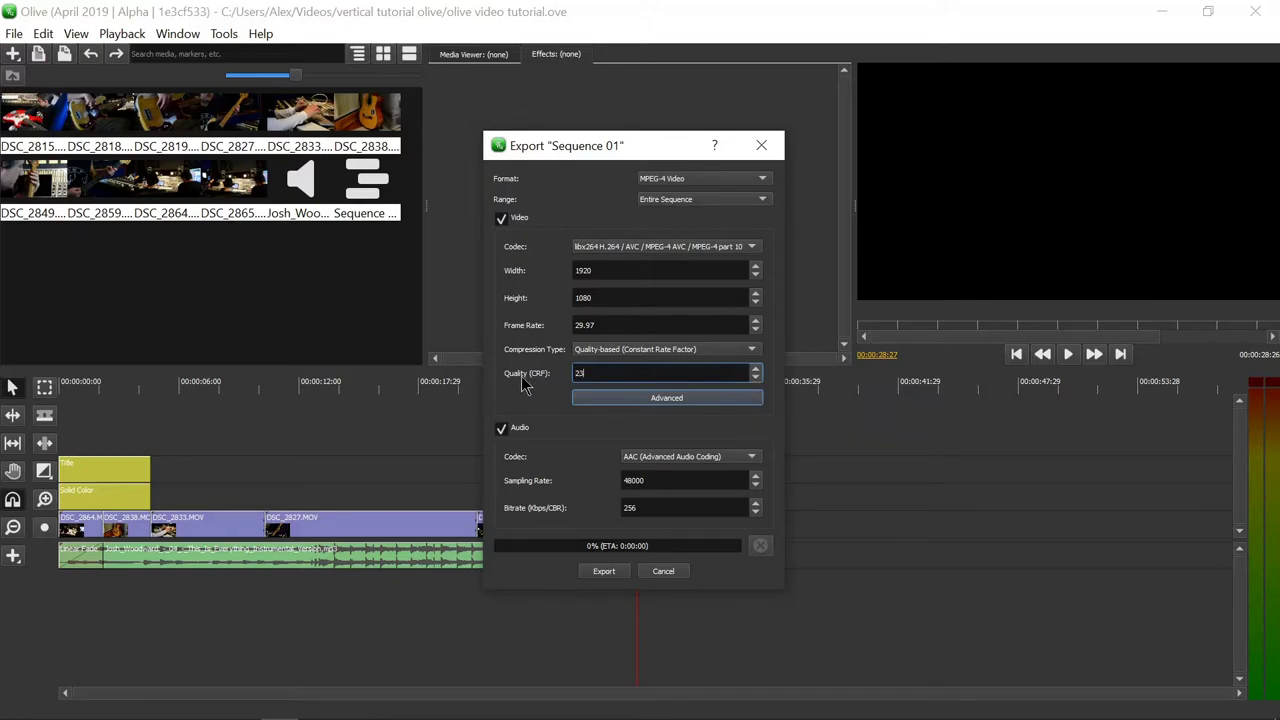
Step: Export the CRF 23 sequence as the 'high quality' MP4 into the vertical tutorial olive folder
click(602, 573)
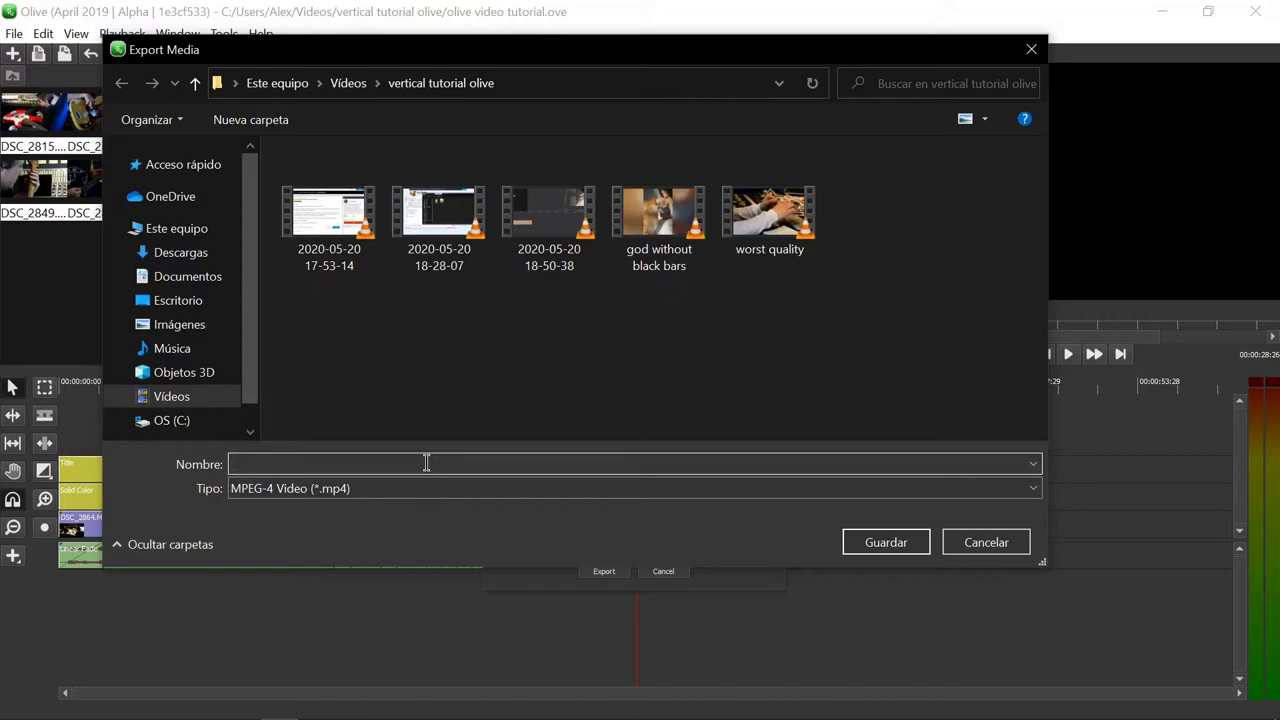
text(highg)
click(900, 547)
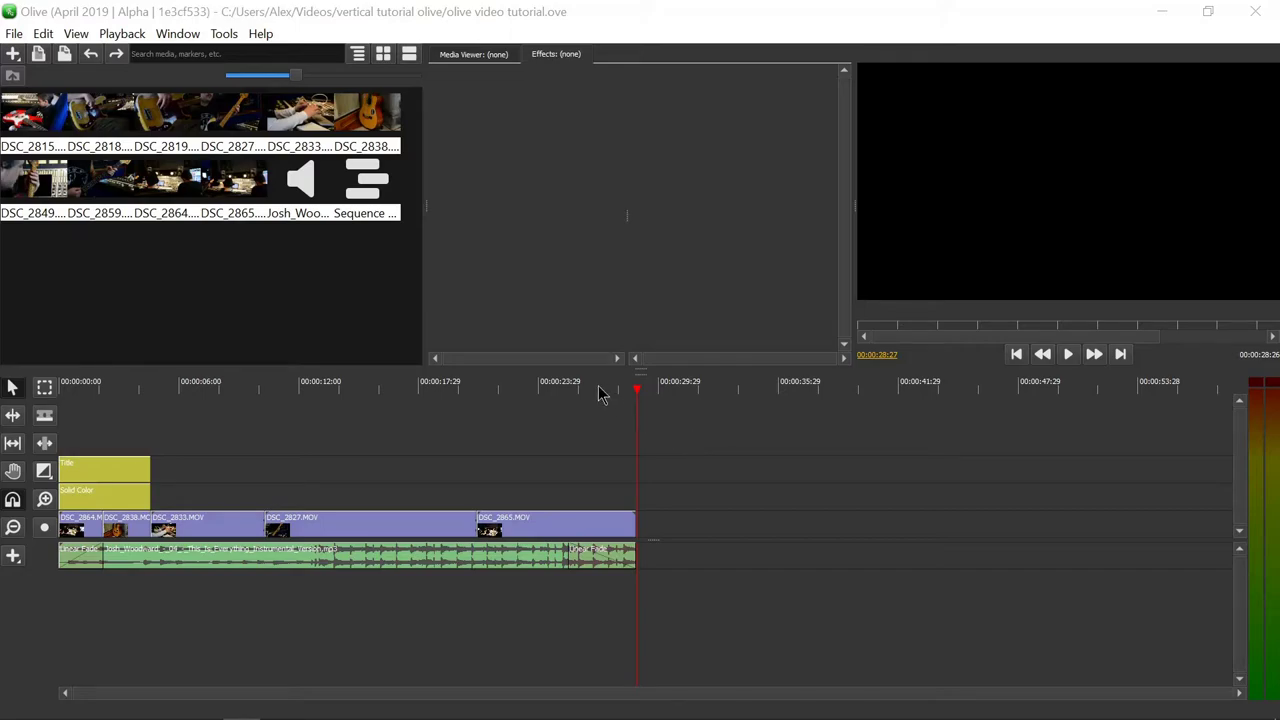
Step: Return to the vertical tutorial olive folder, replay the worst quality export, then close VLC
key(alt+Tab)
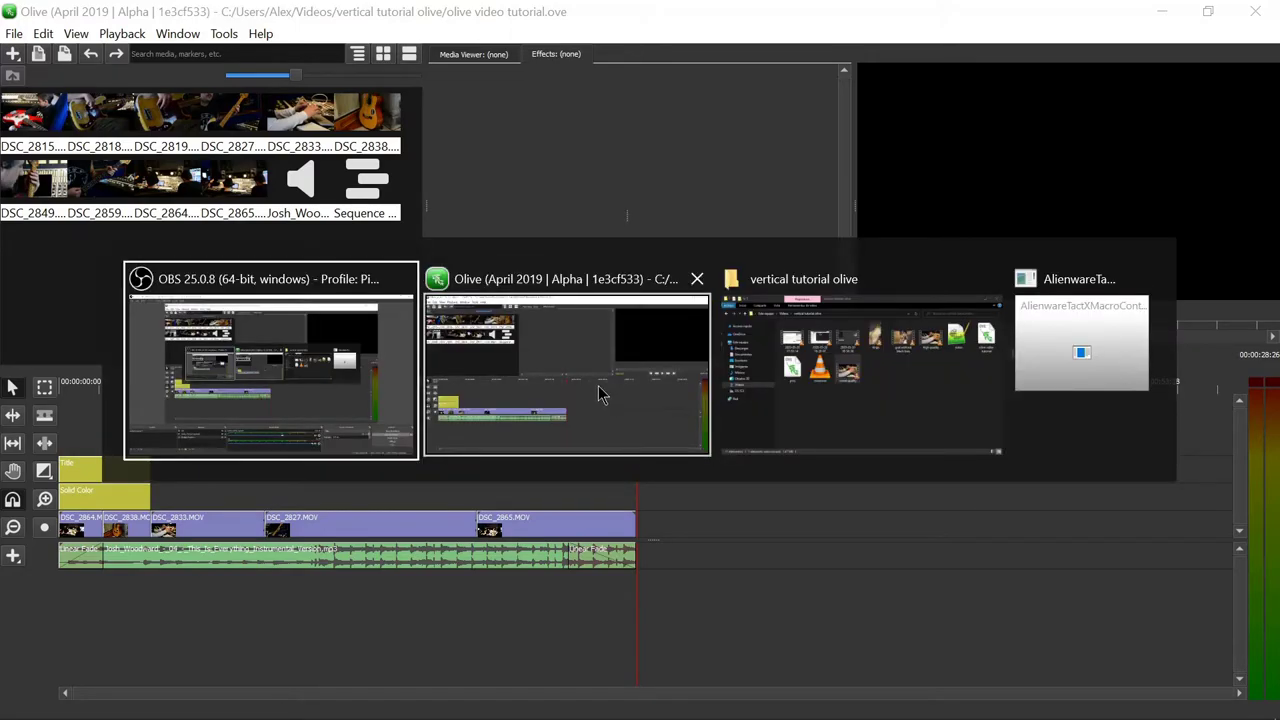
click(601, 395)
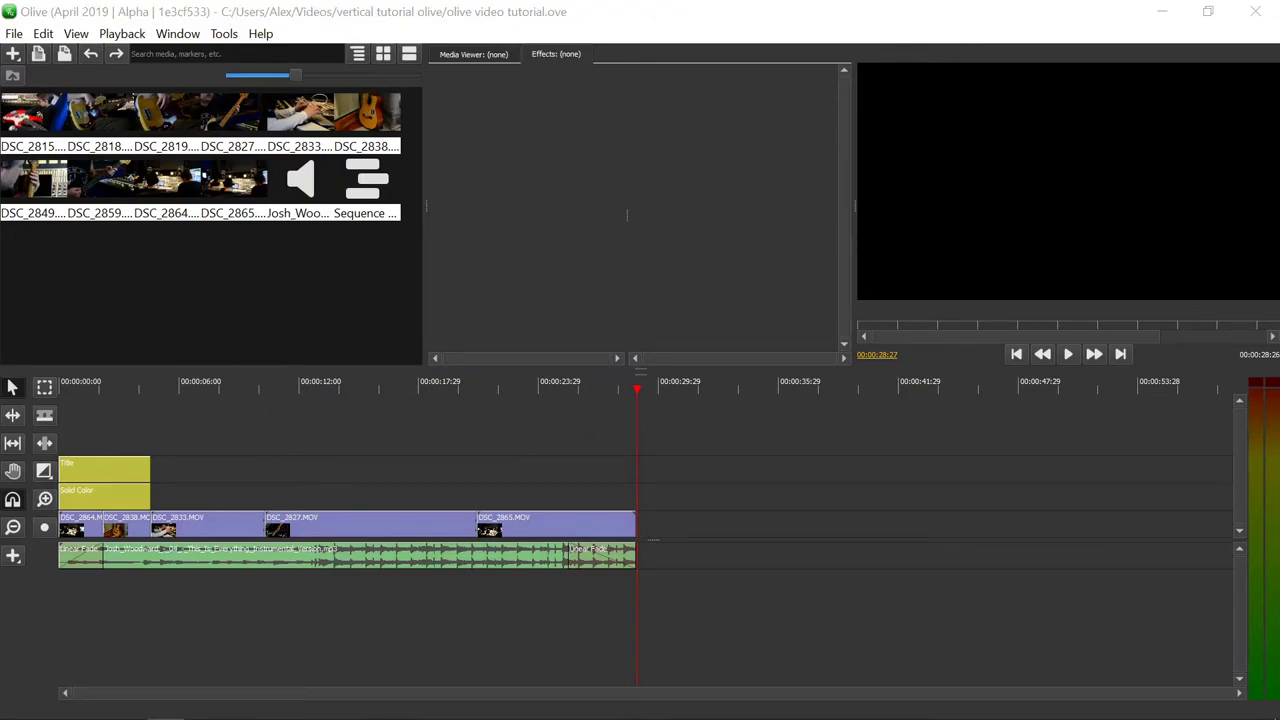
key(alt+Tab)
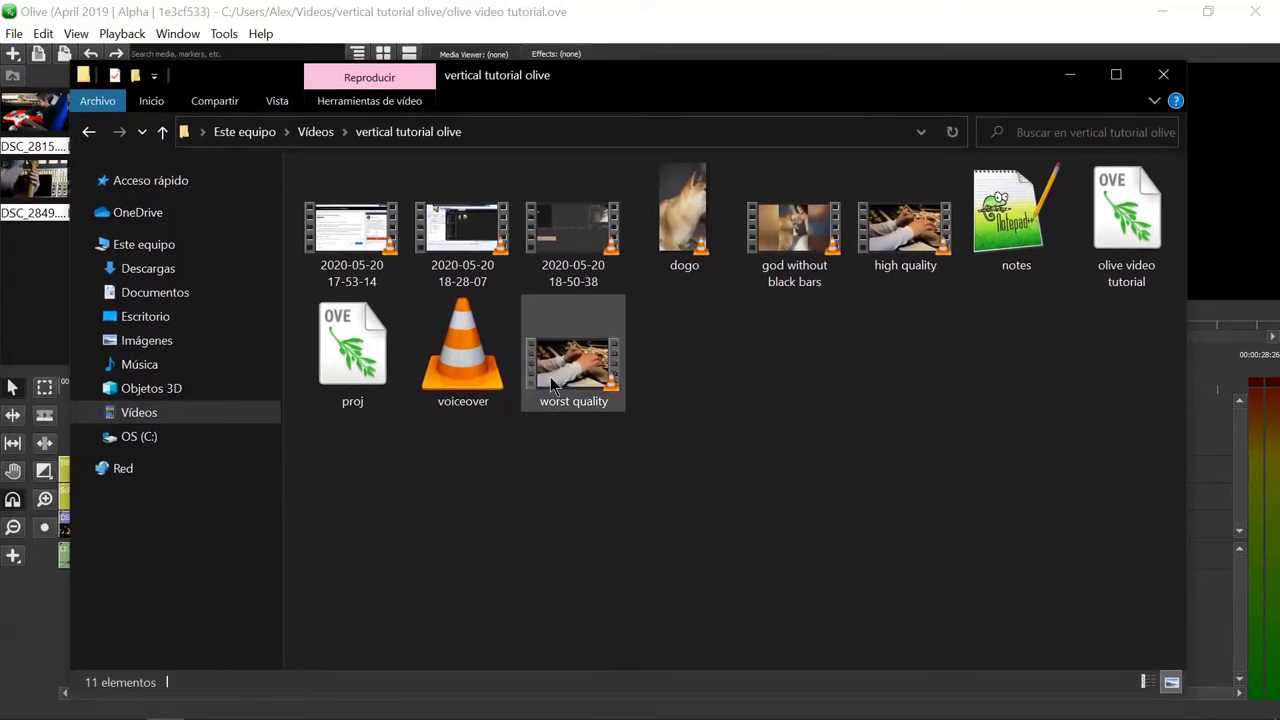
double_click(558, 371)
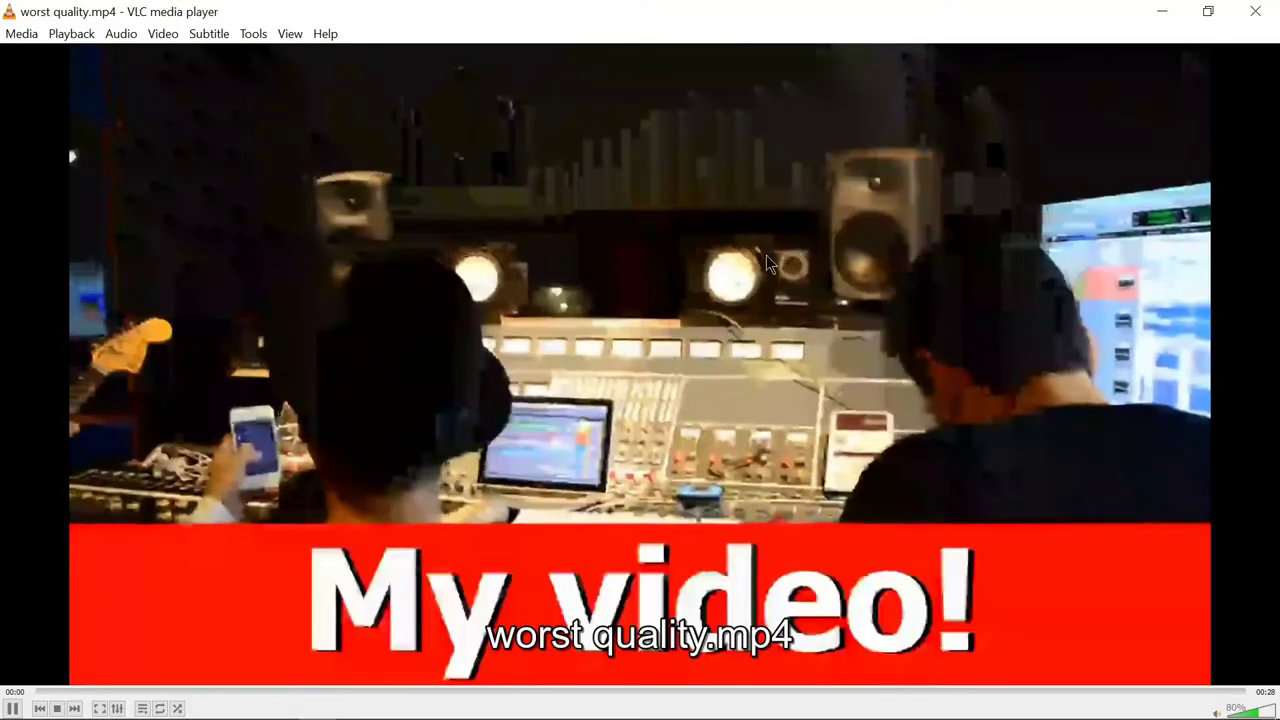
click(1255, 11)
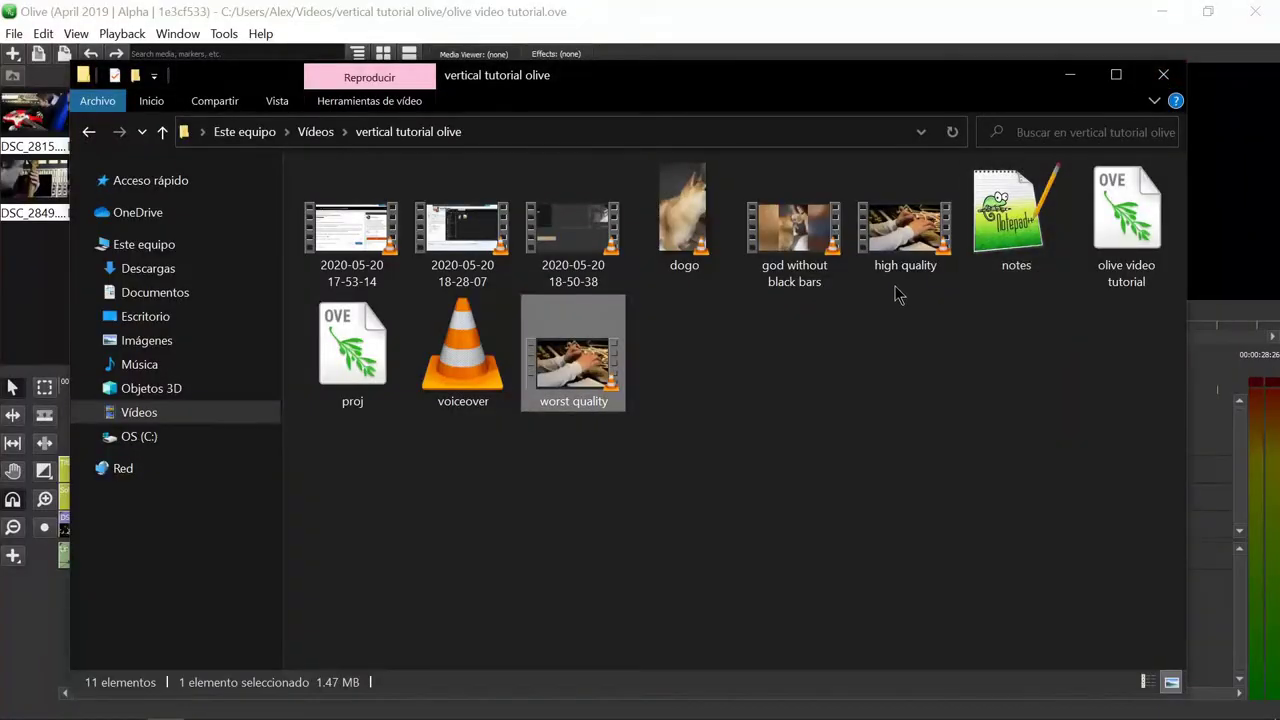
Step: Play high quality.mp4 in VLC, pausing and resuming to inspect the CRF 23 image
double_click(903, 262)
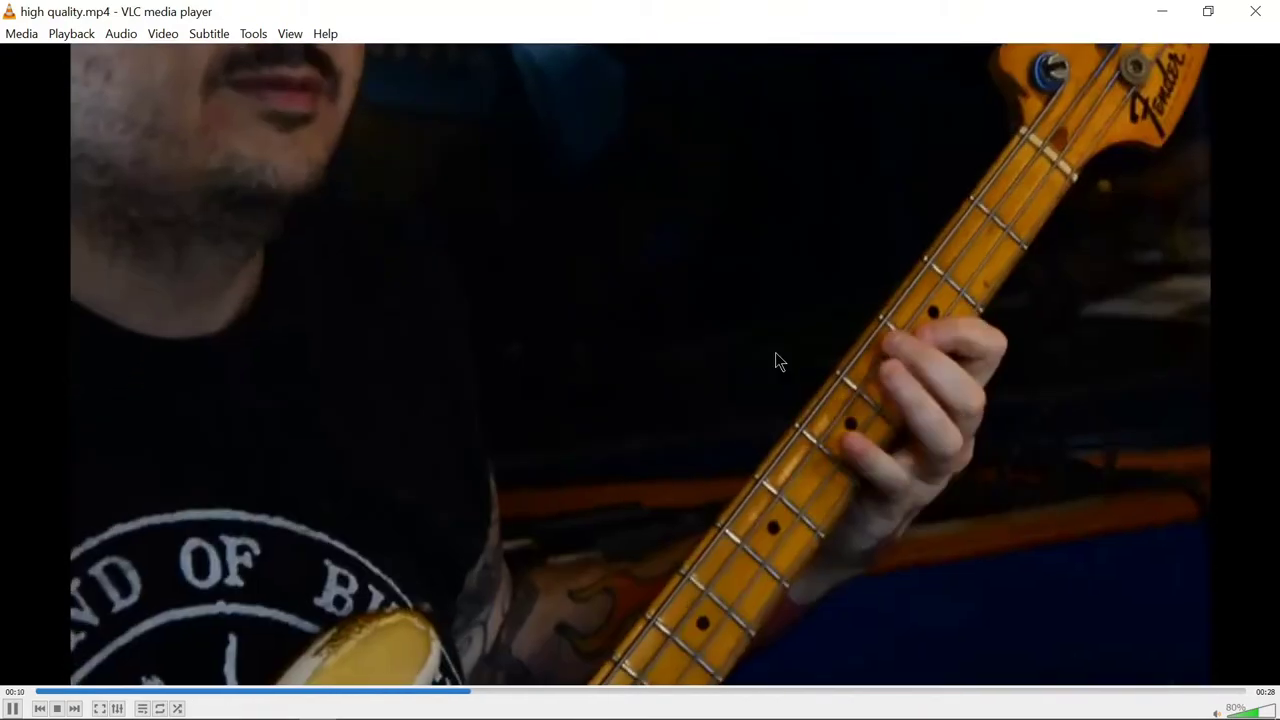
key(space)
key(space)
key(space)
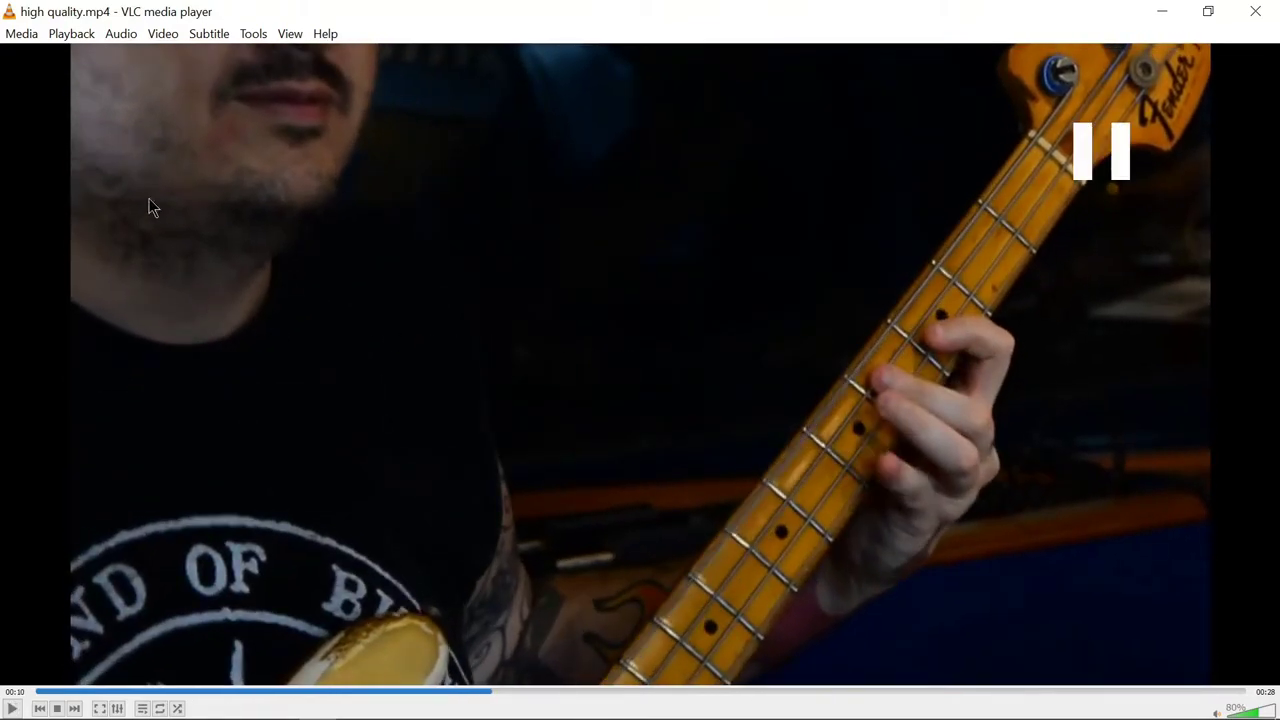
key(space)
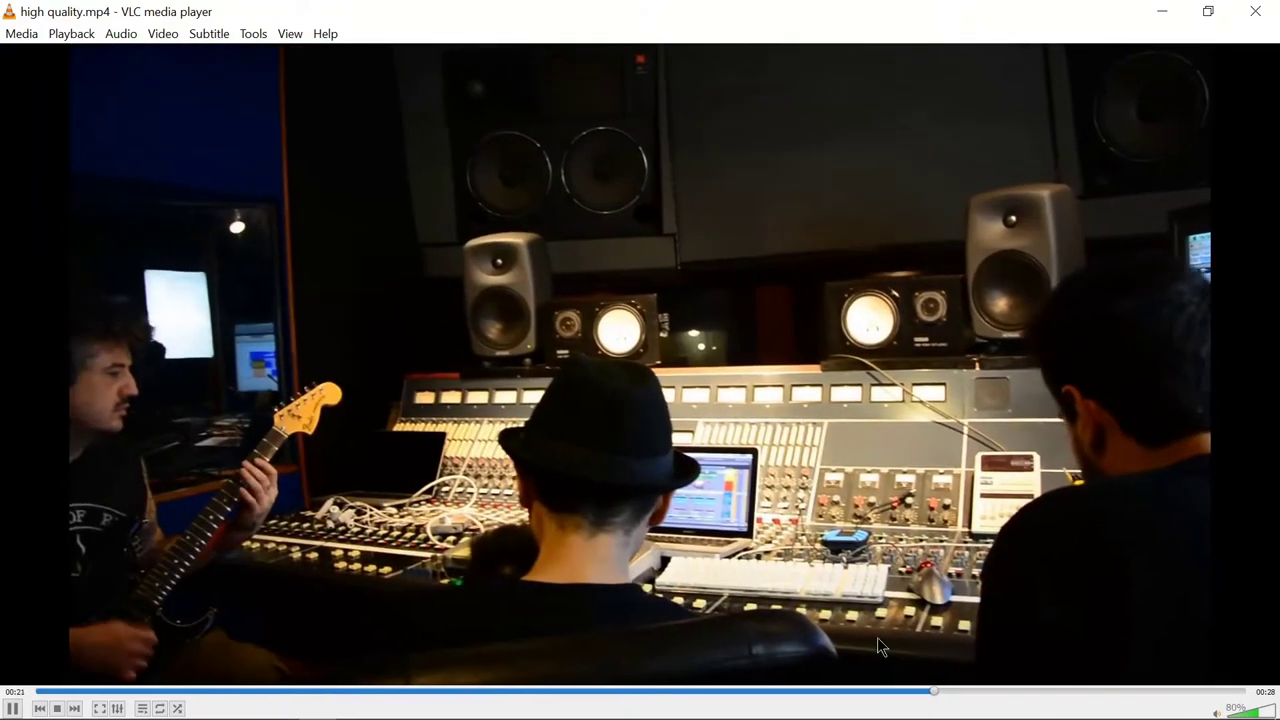
key(space)
key(space)
key(space)
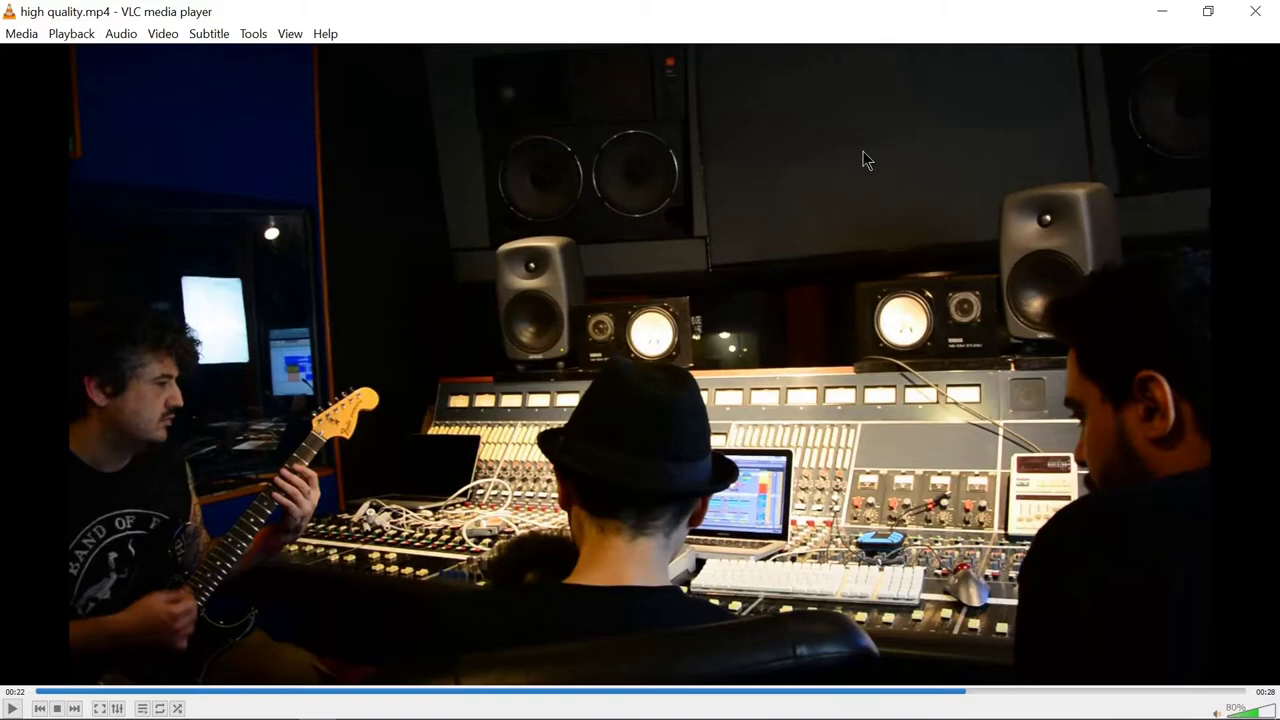
key(space)
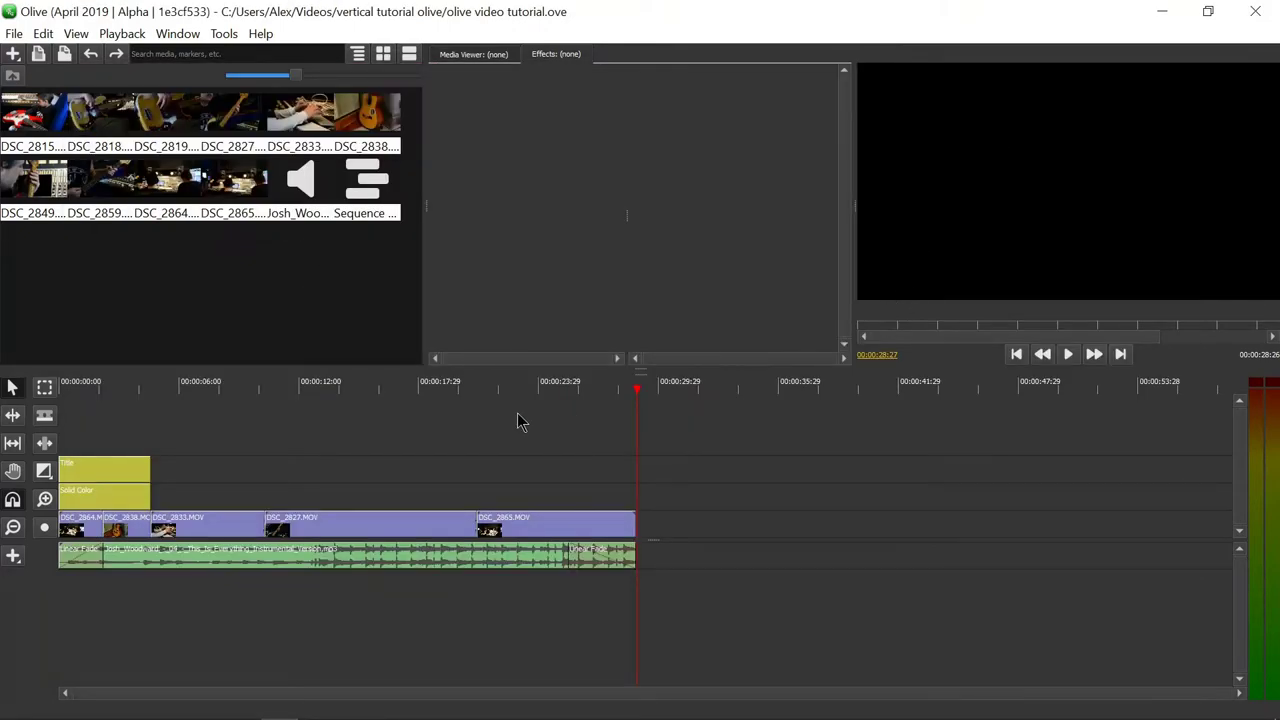
Step: Open Sequence 01's export settings with Ctrl+M and set the Quality (CRF) value to 17
click(14, 35)
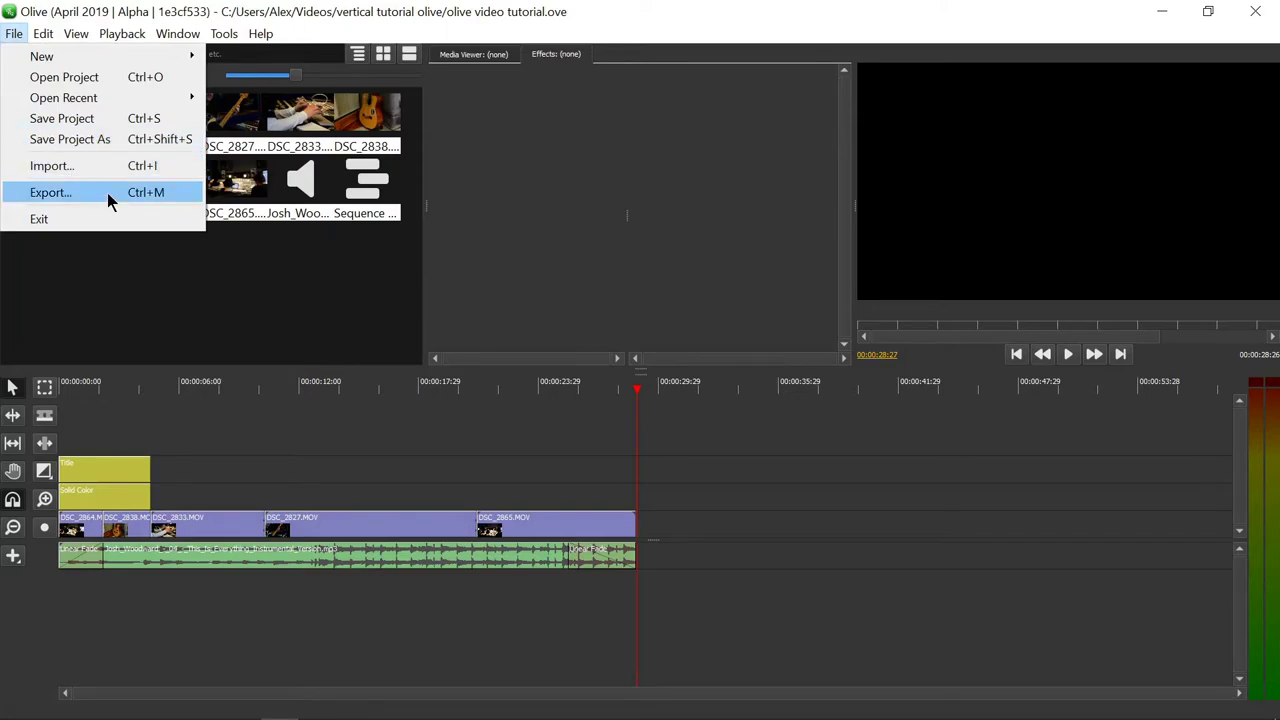
click(408, 32)
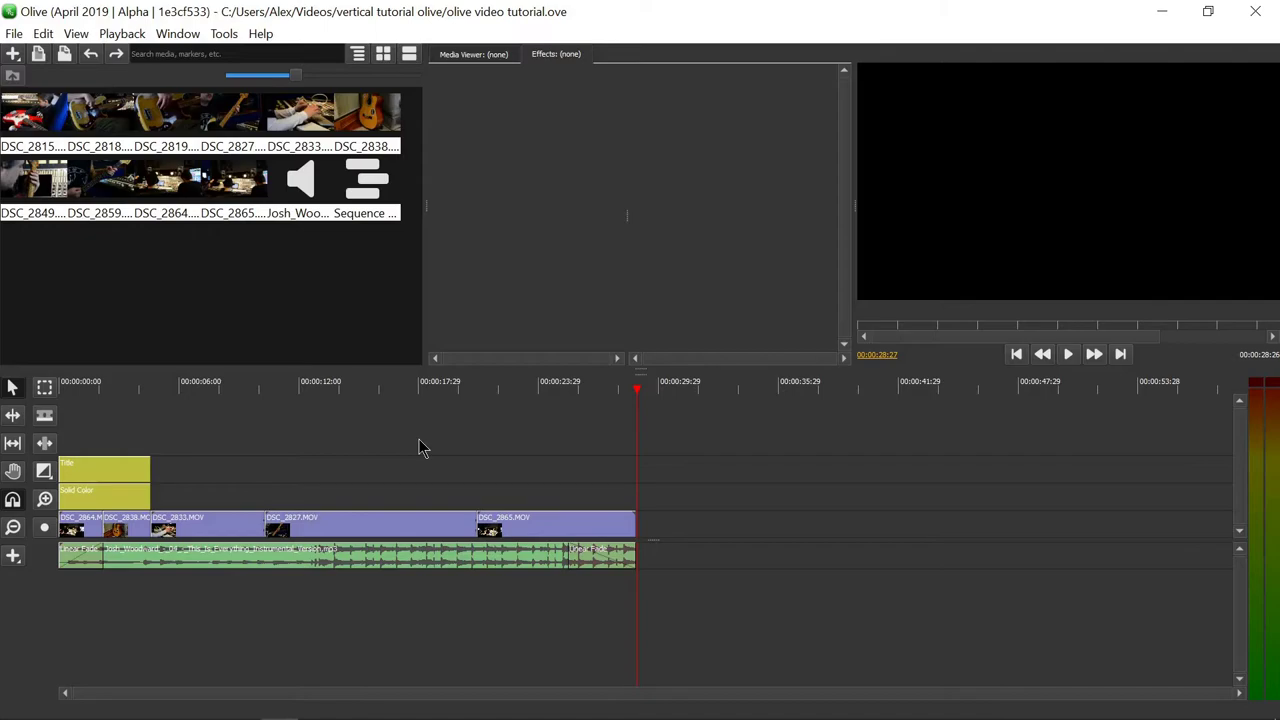
key(ctrl+m)
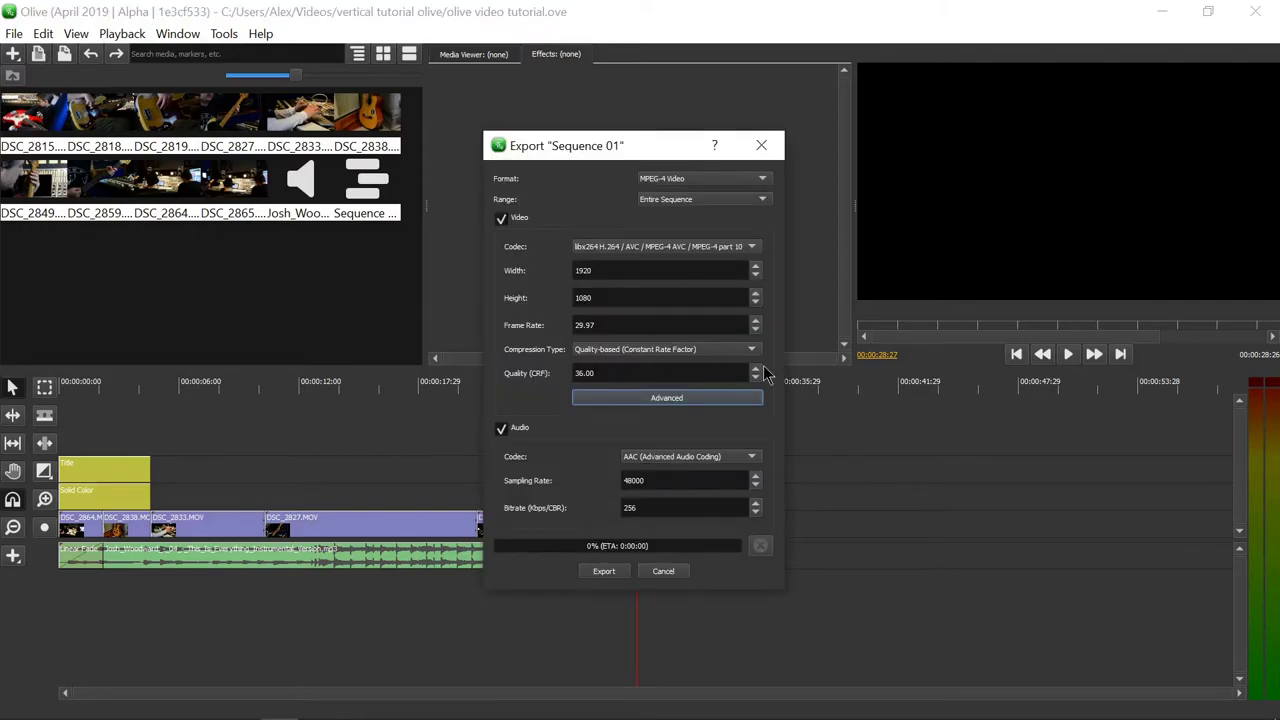
mouse_move(757, 375)
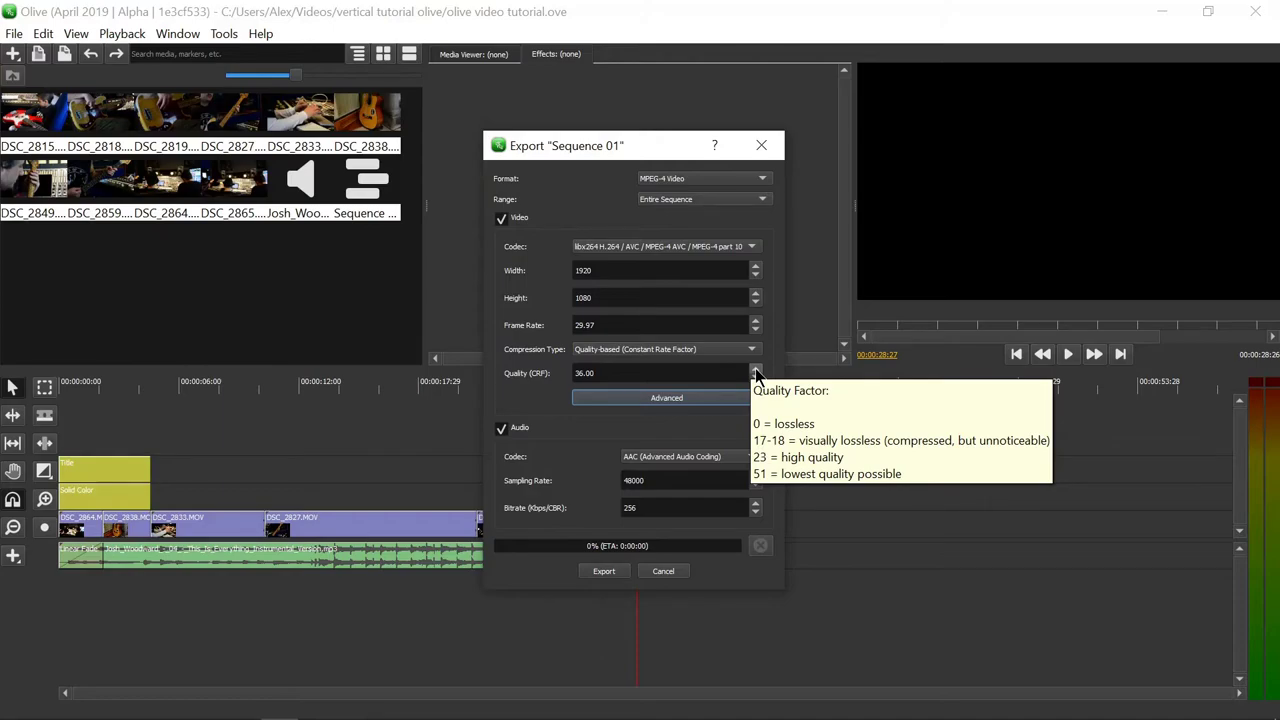
click(633, 370)
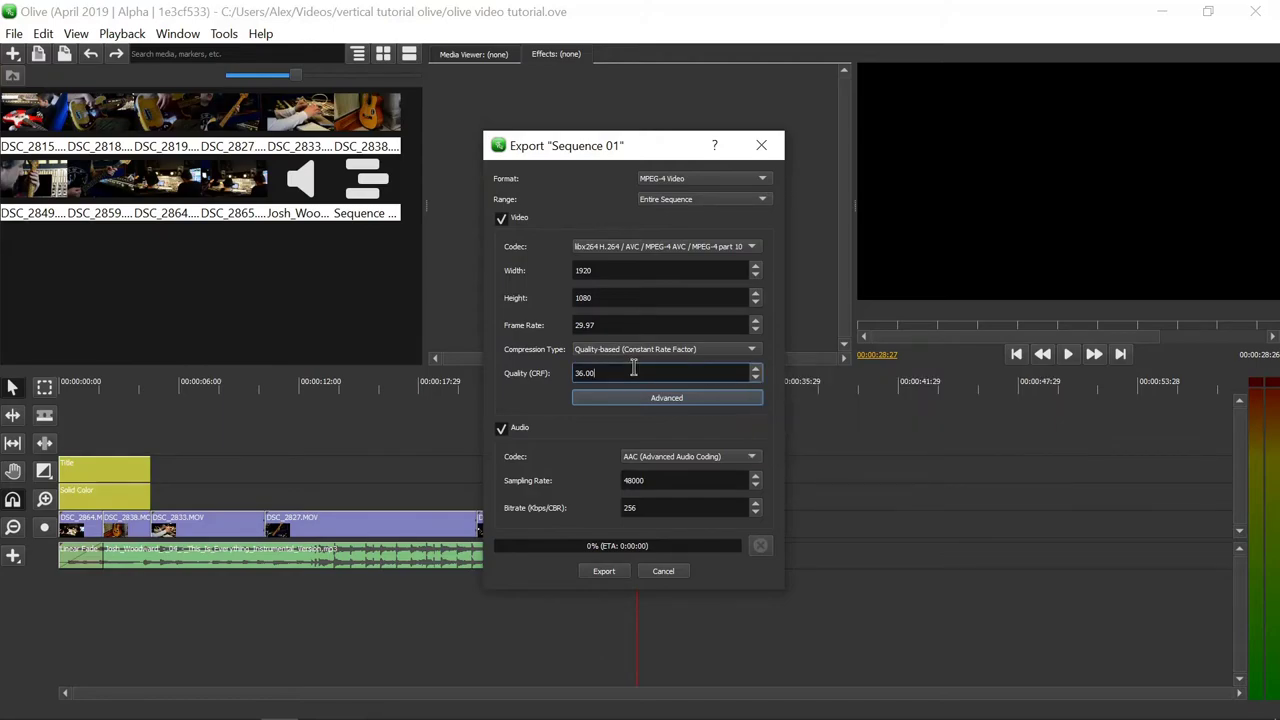
text(17)
Step: Export the quality 17 version as the 'visualy lossless' MP4 in vertical tutorial olive
click(600, 571)
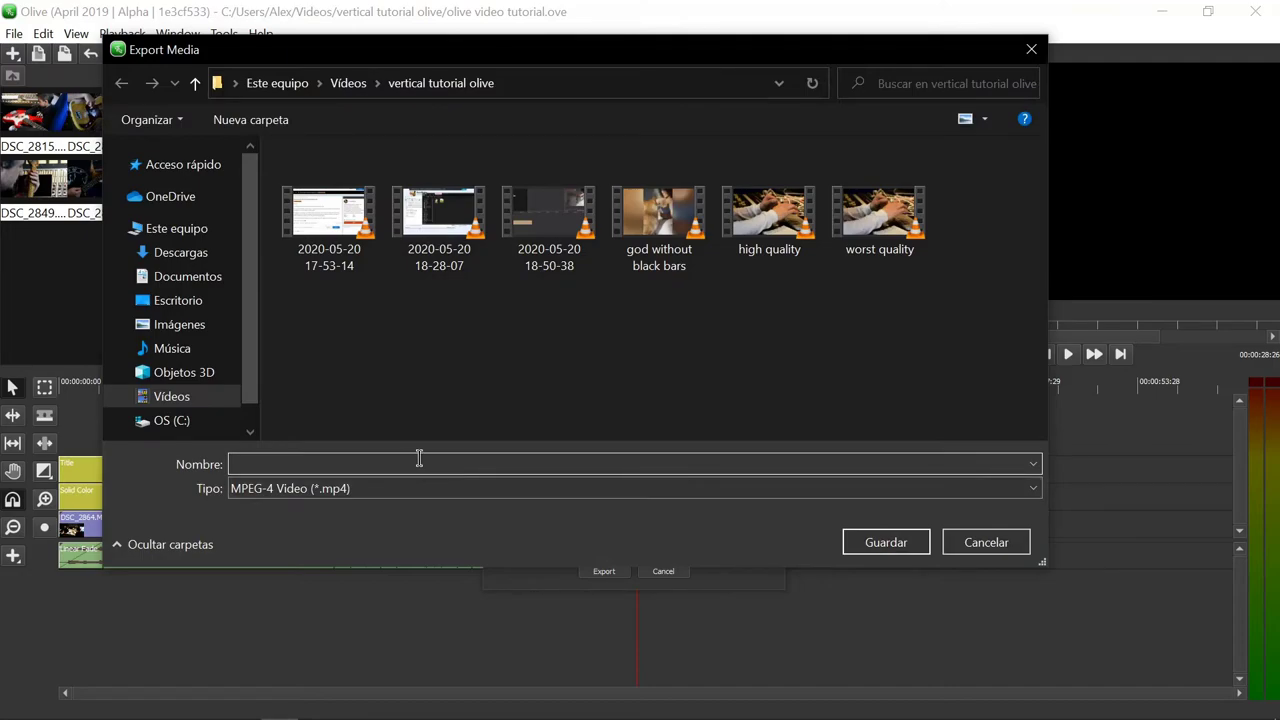
text(visualy)
text(lossless)
click(886, 542)
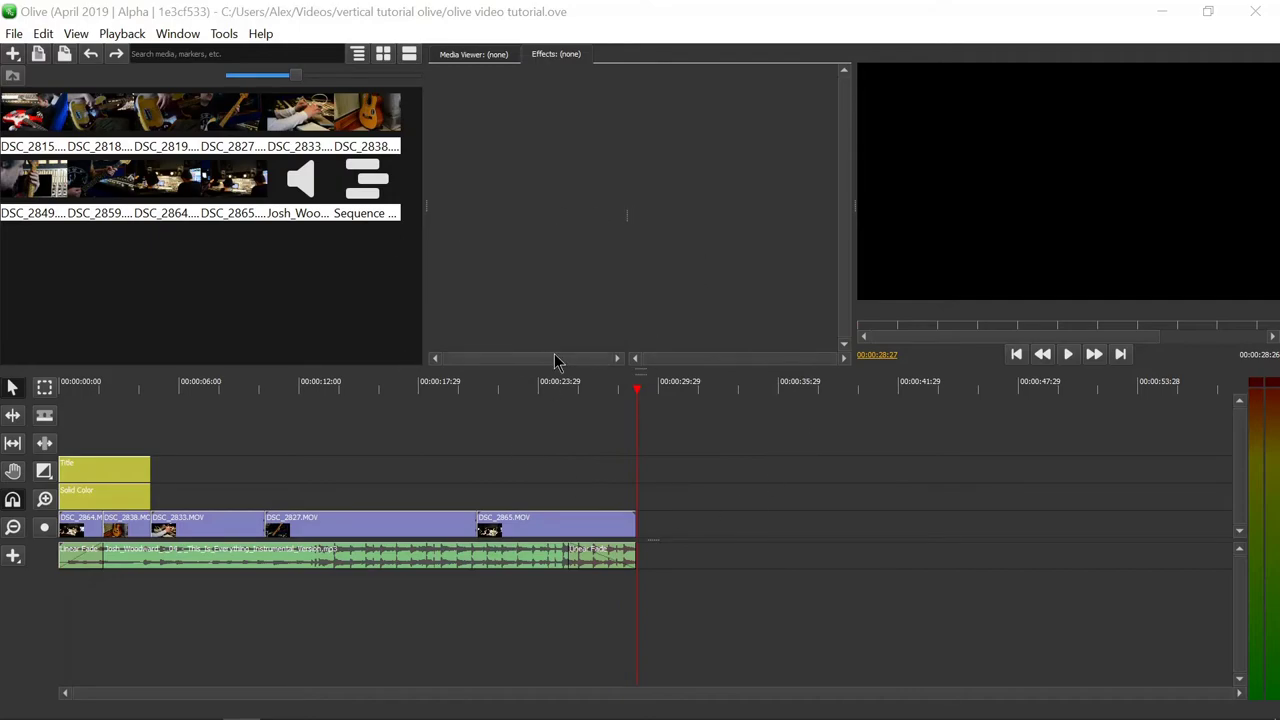
Step: Once rendering finishes, switch to the vertical tutorial olive folder showing the visualy lossless file
key(alt+Tab)
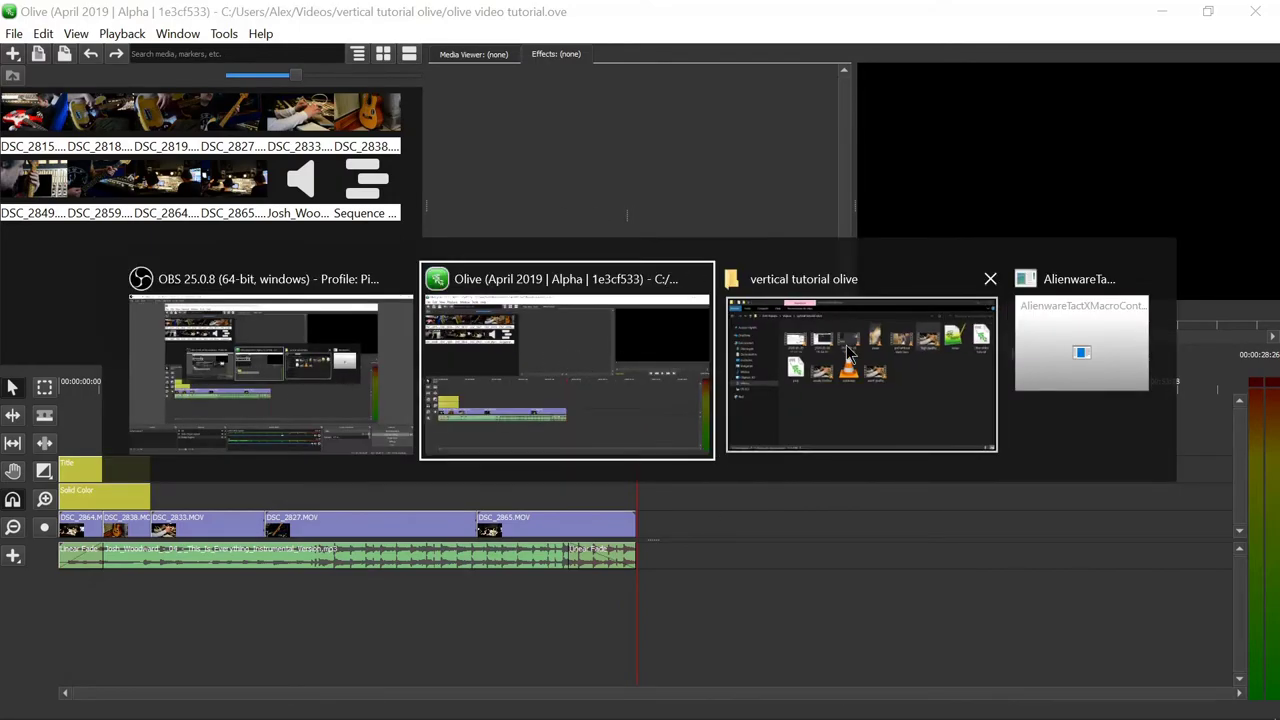
click(831, 363)
click(912, 395)
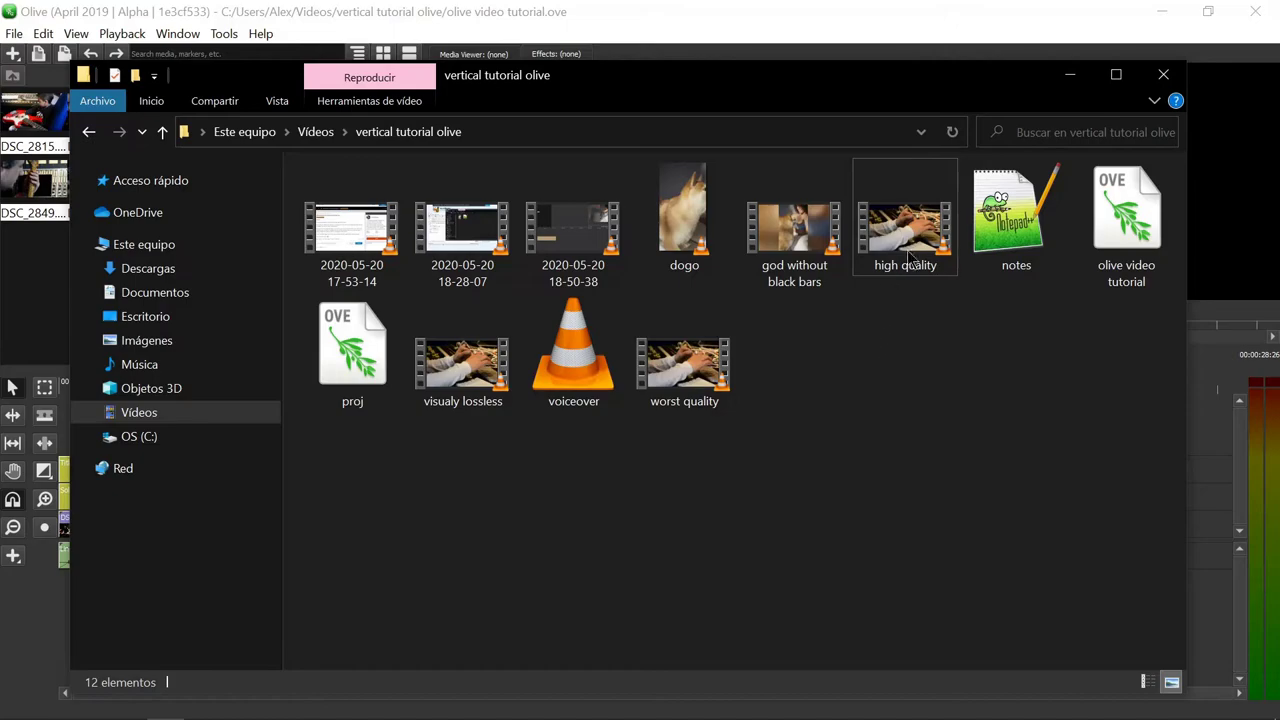
Step: Play visualy lossless.mp4 in VLC, pausing and resuming to check its quality
double_click(450, 378)
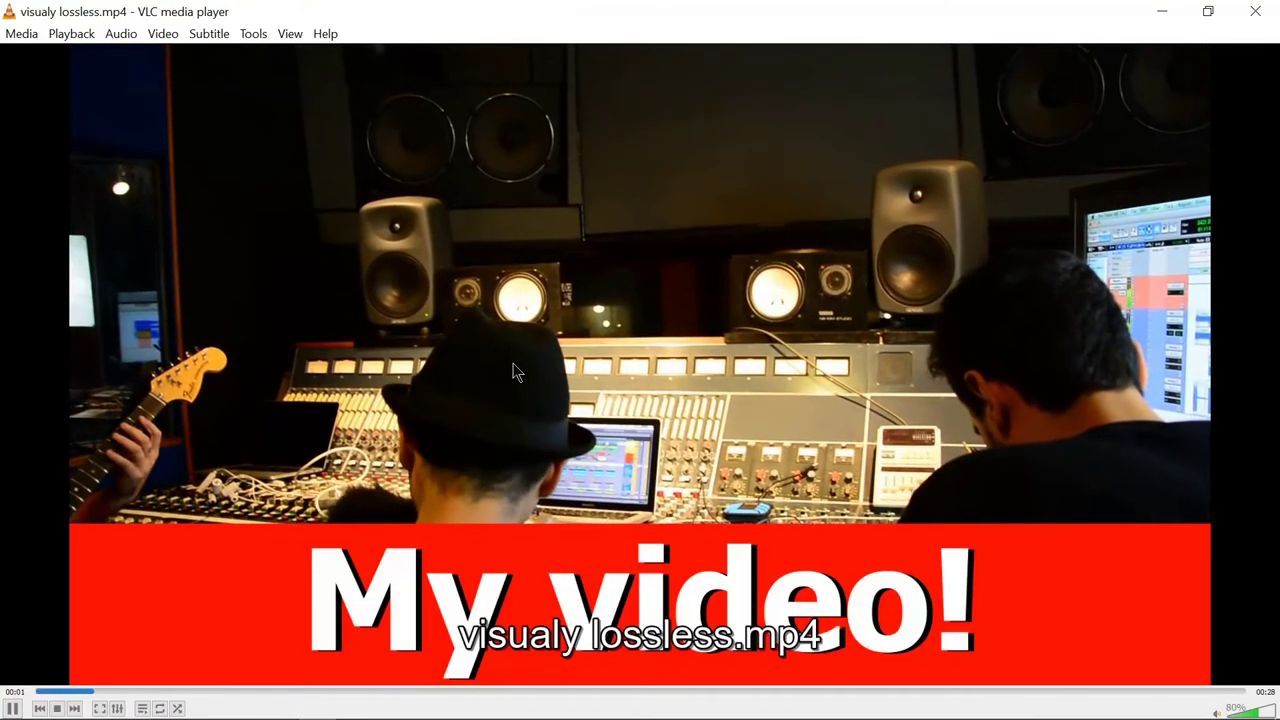
key(space)
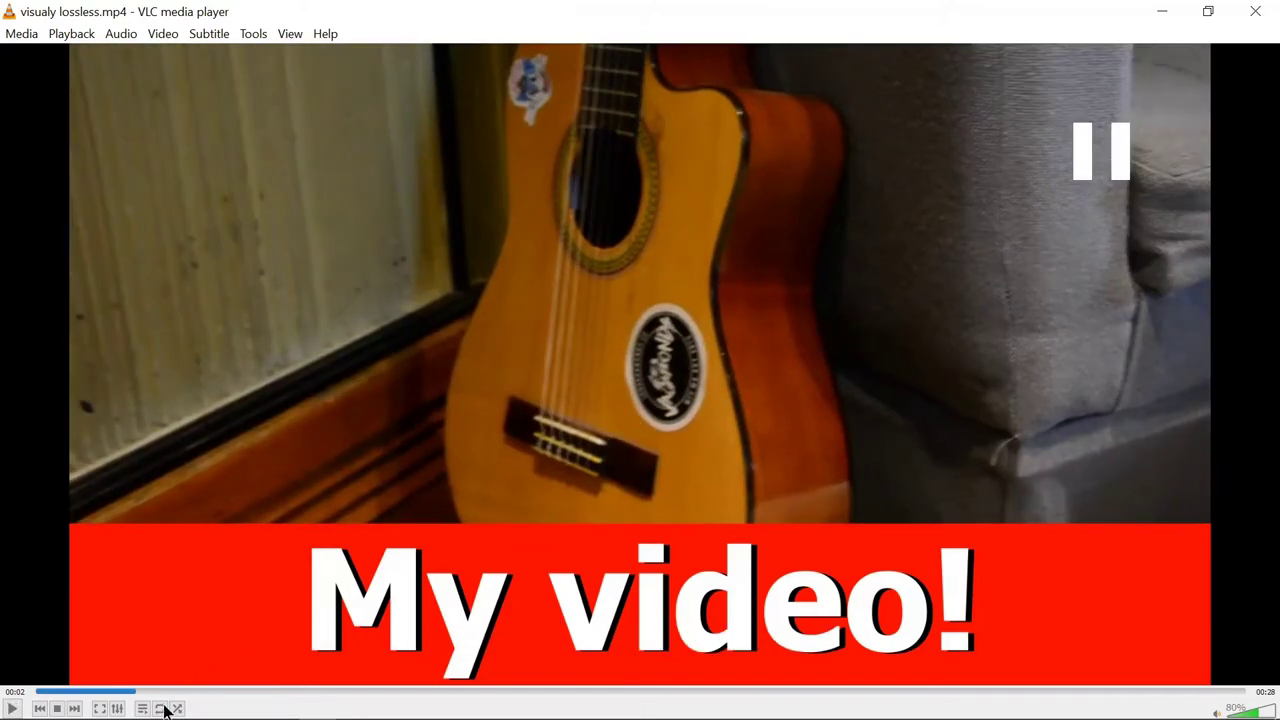
key(space)
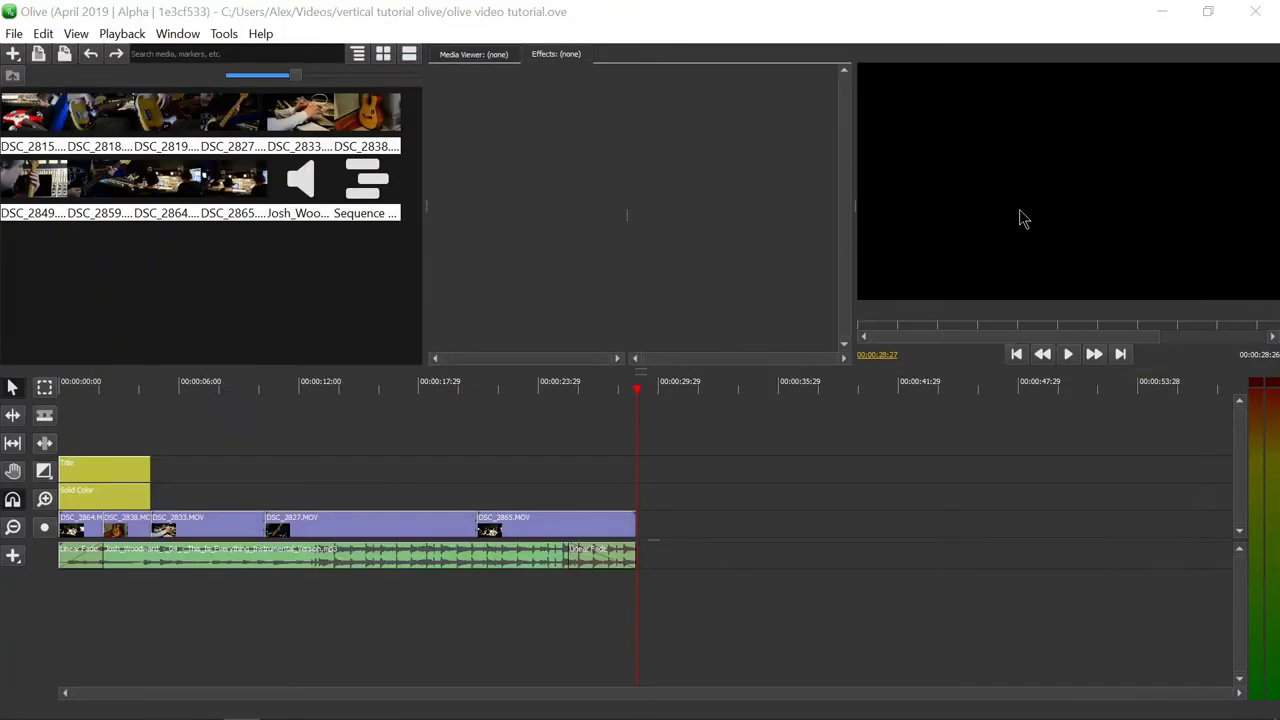
Step: Move the playhead to about 00:00:24 and briefly play the sequence
drag(528, 397, 571, 394)
key(space)
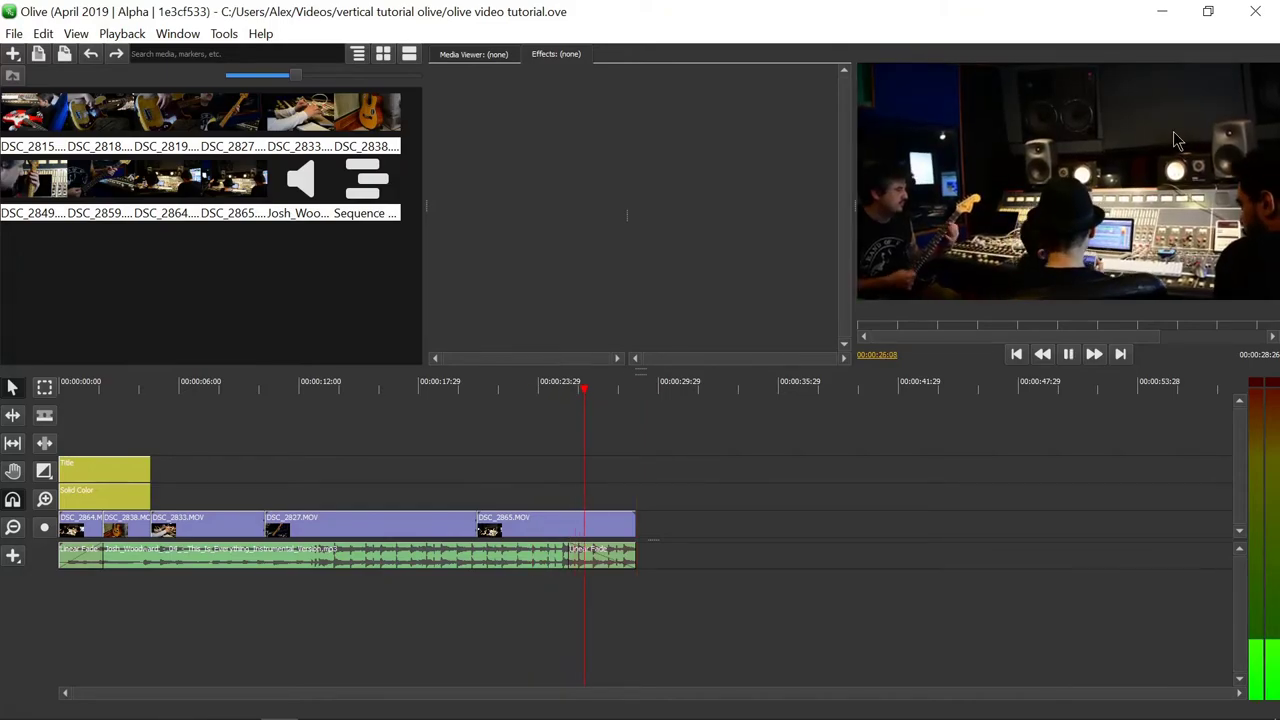
key(space)
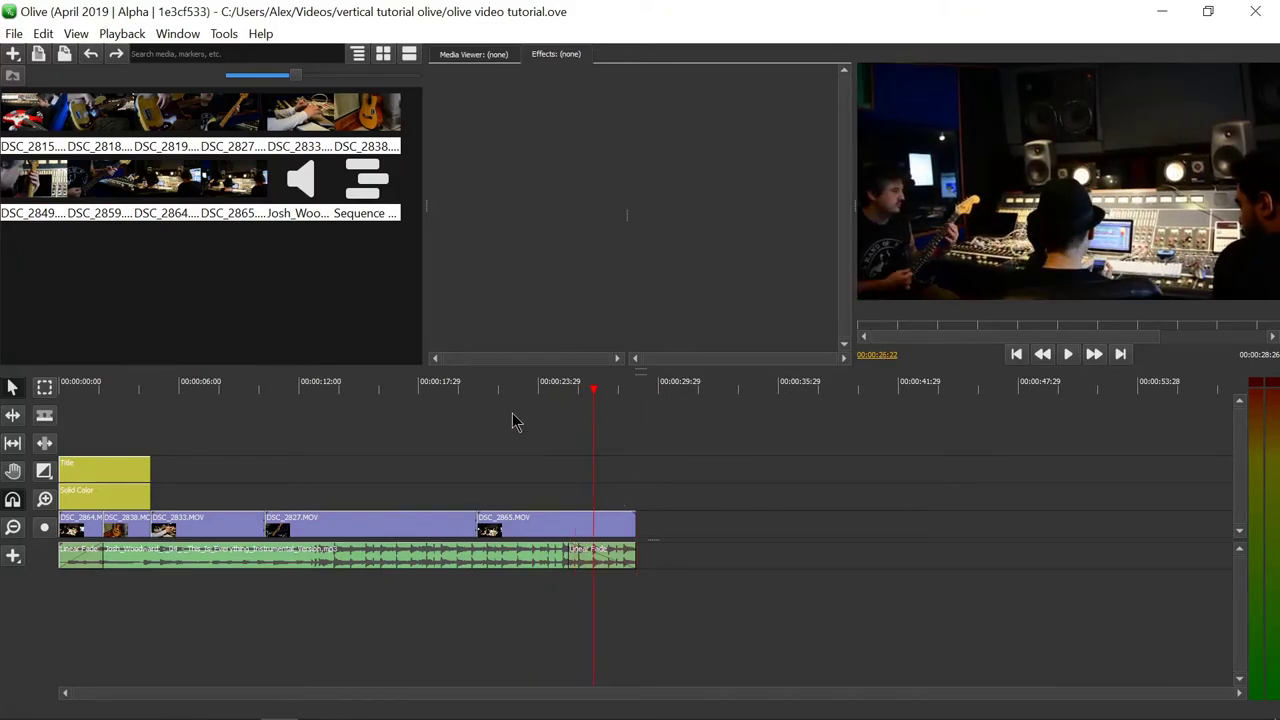
Step: Reopen the export settings and set the Quality (CRF) value to 0 for lossless output
key(ctrl+m)
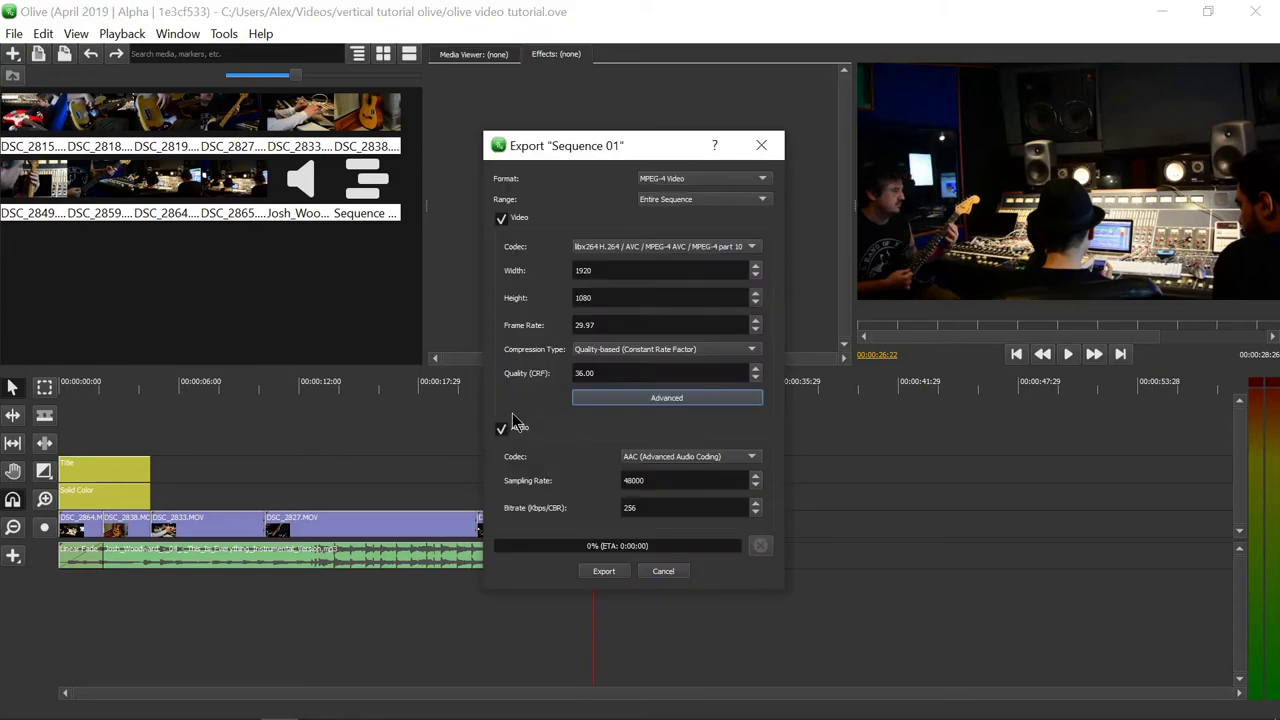
click(760, 375)
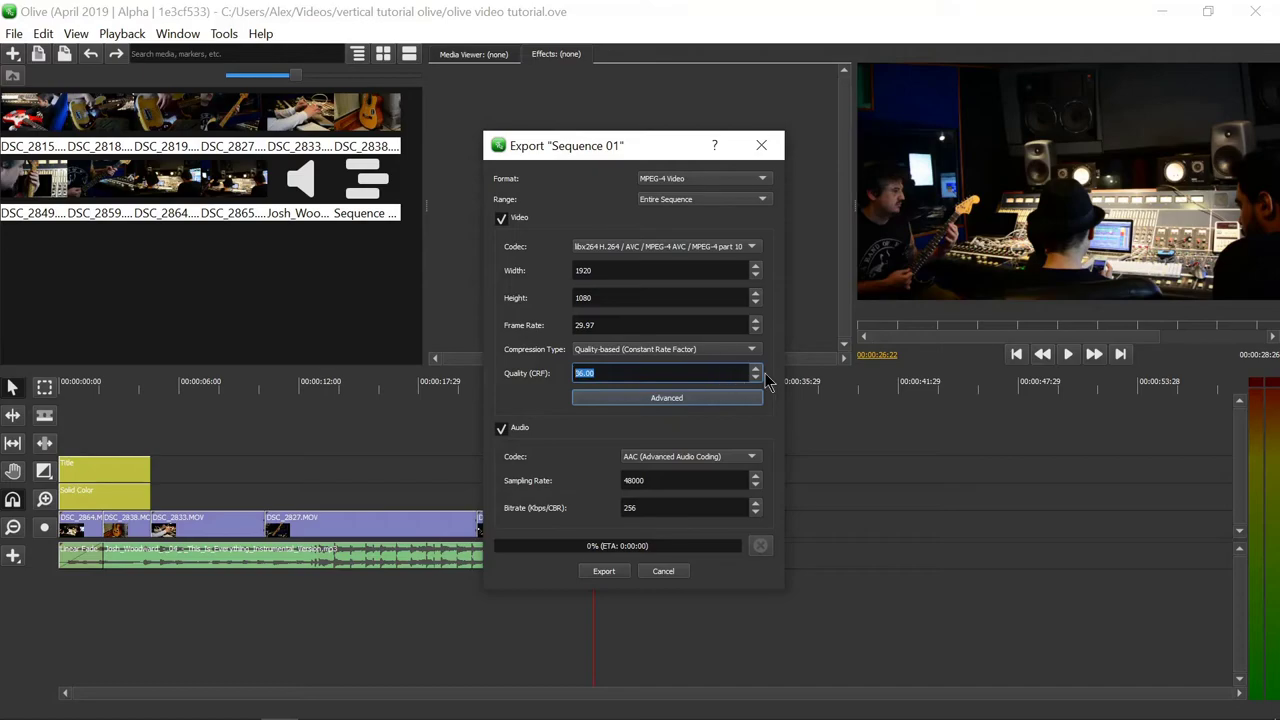
mouse_move(757, 378)
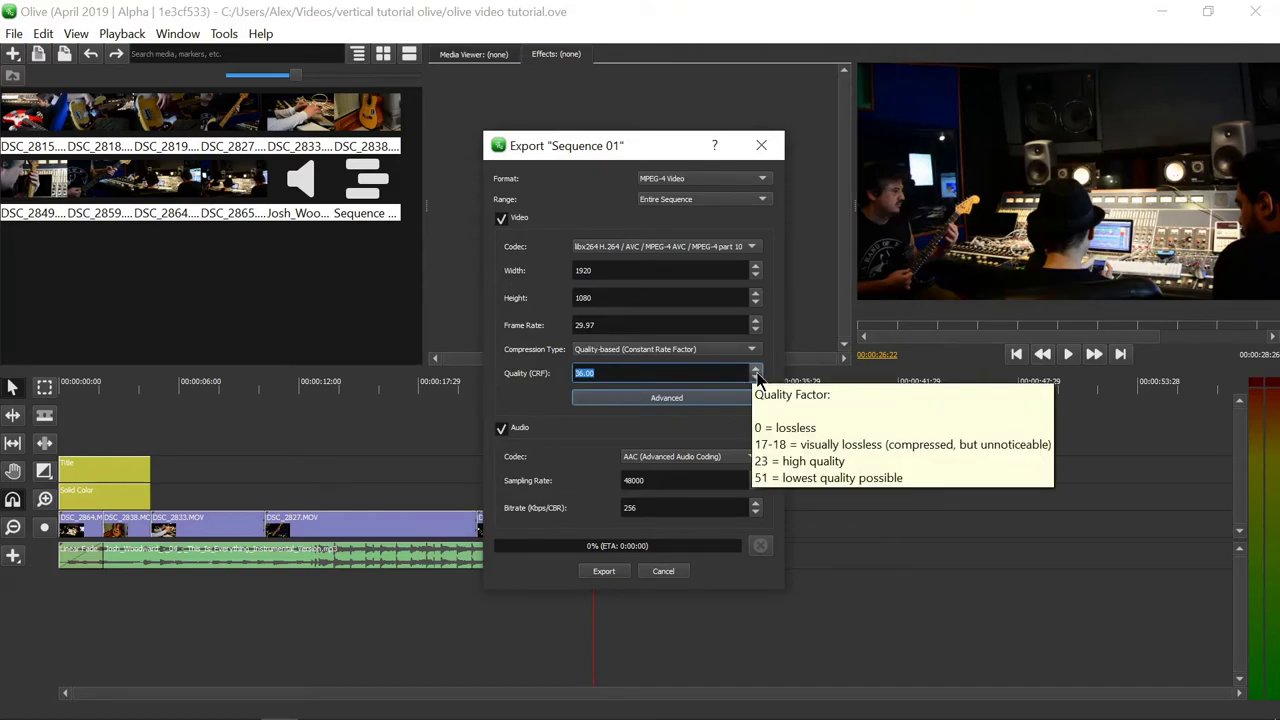
click(692, 373)
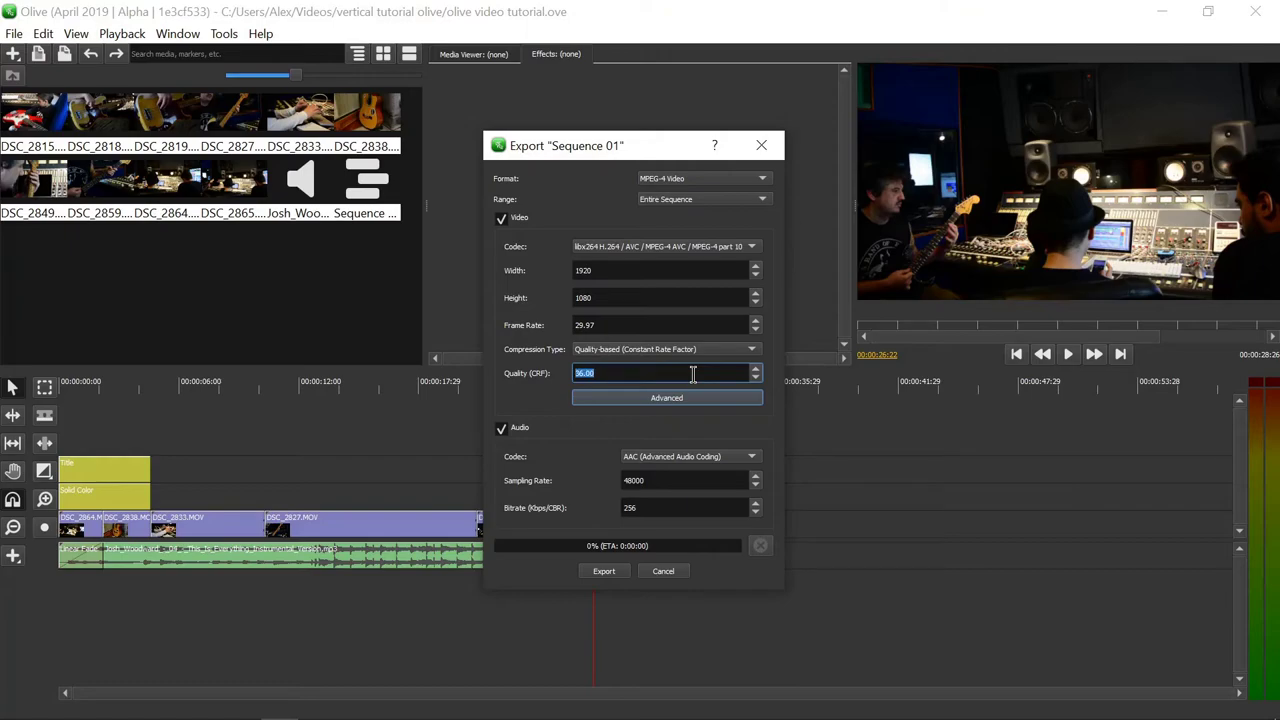
text(0)
key(Tab)
Step: Export the CRF 0 sequence as 'lossless' MP4 and open the finished 368 MB file
click(604, 572)
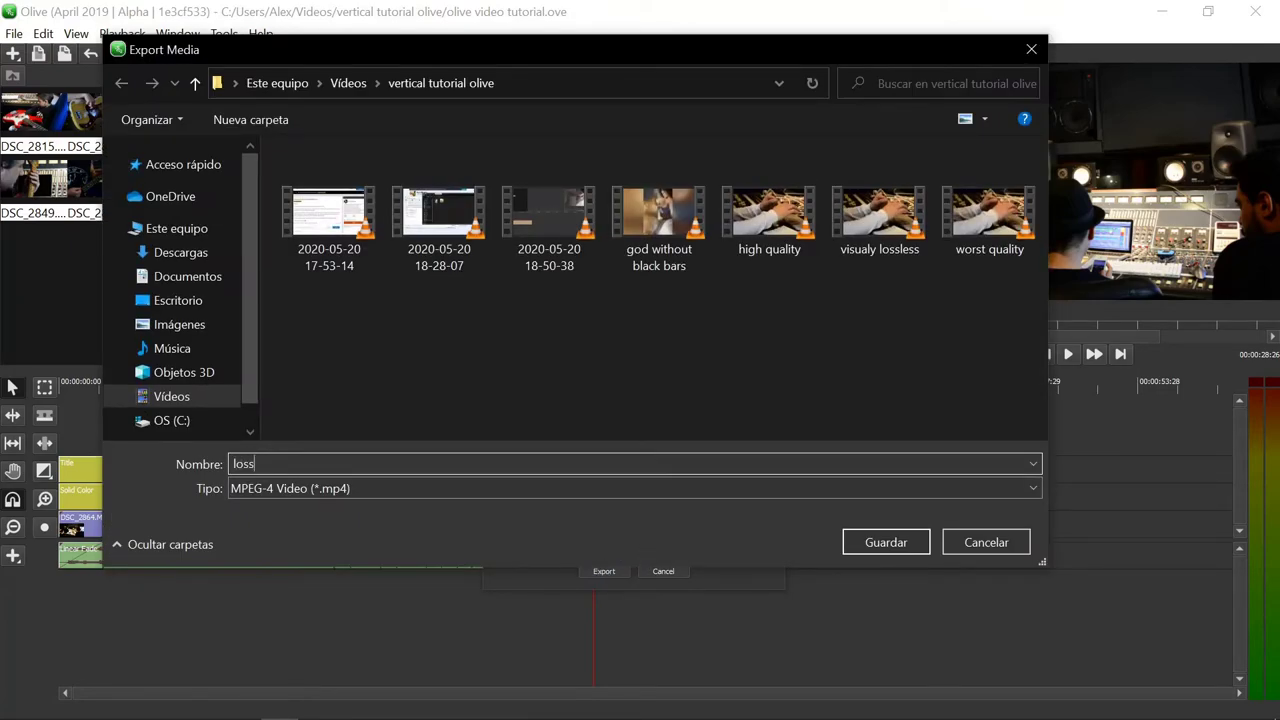
click(866, 542)
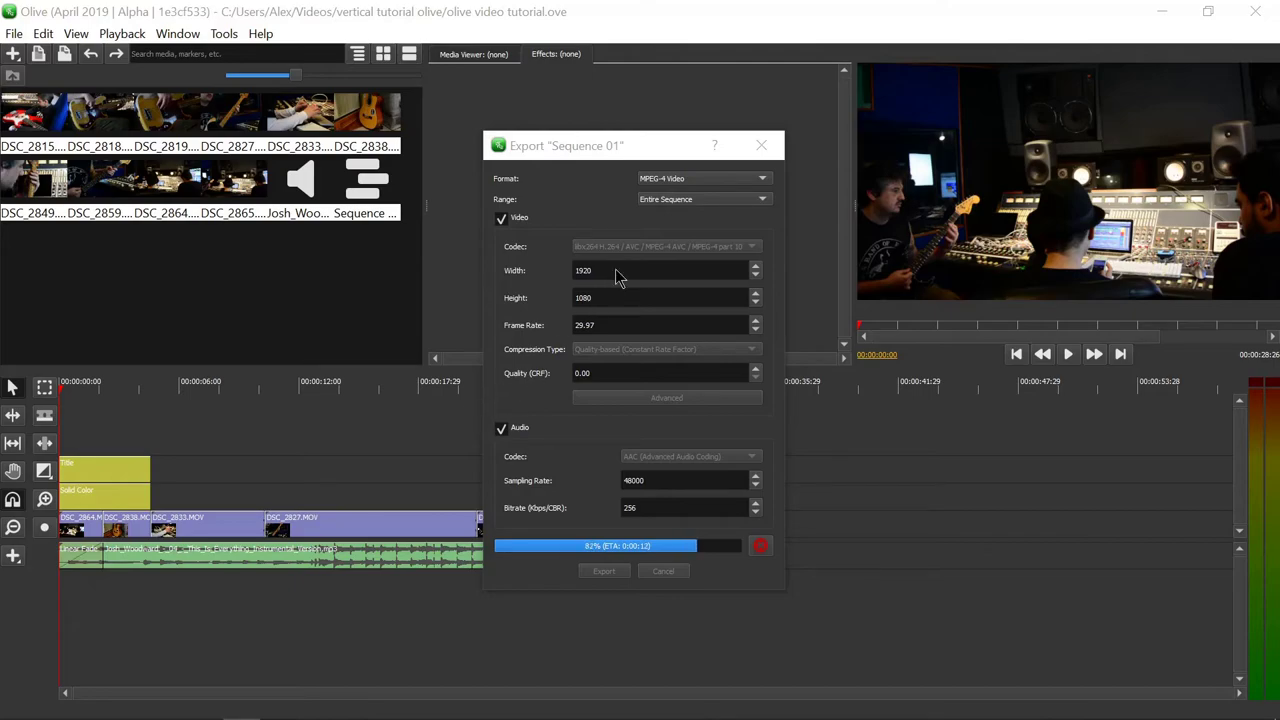
drag(650, 140, 879, 200)
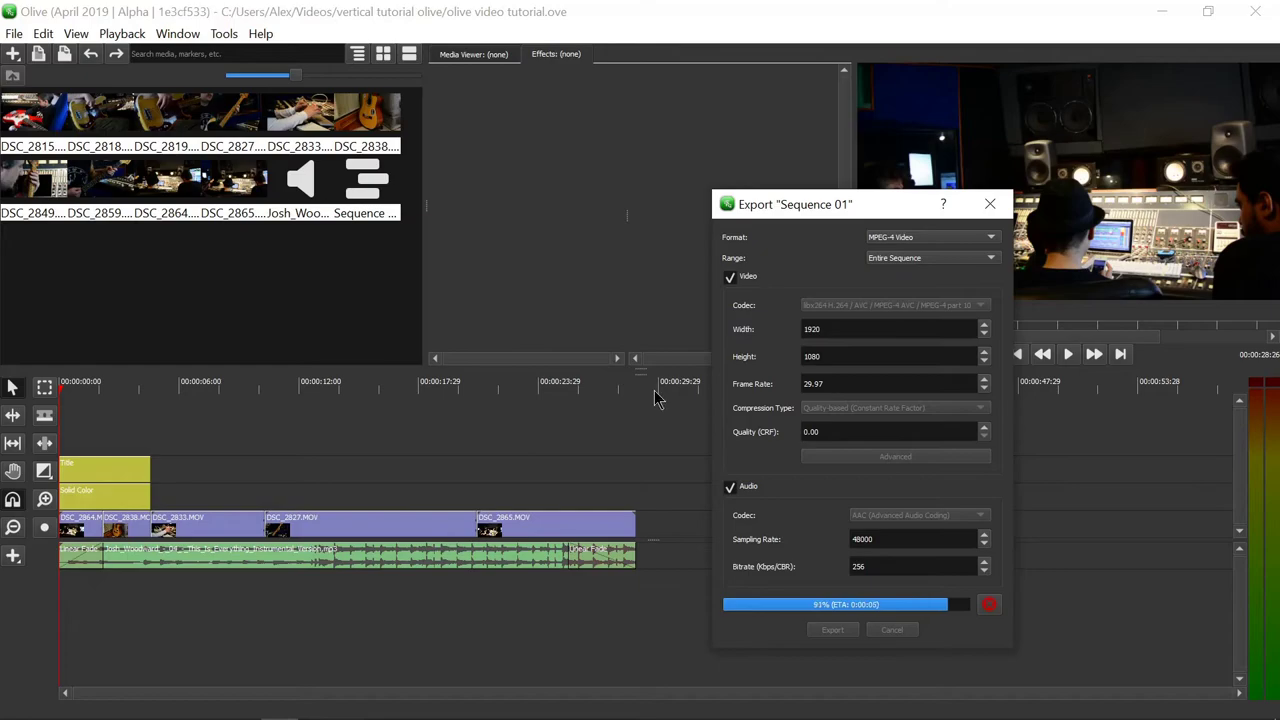
drag(834, 206, 537, 122)
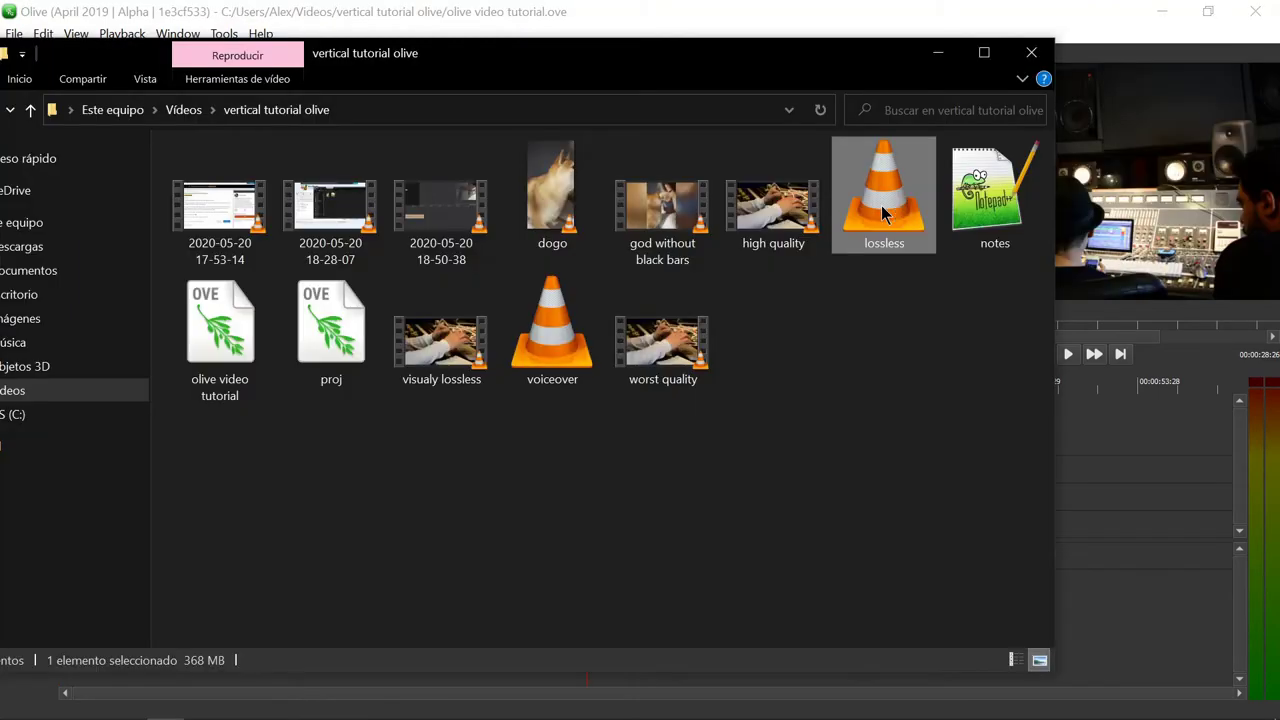
double_click(884, 200)
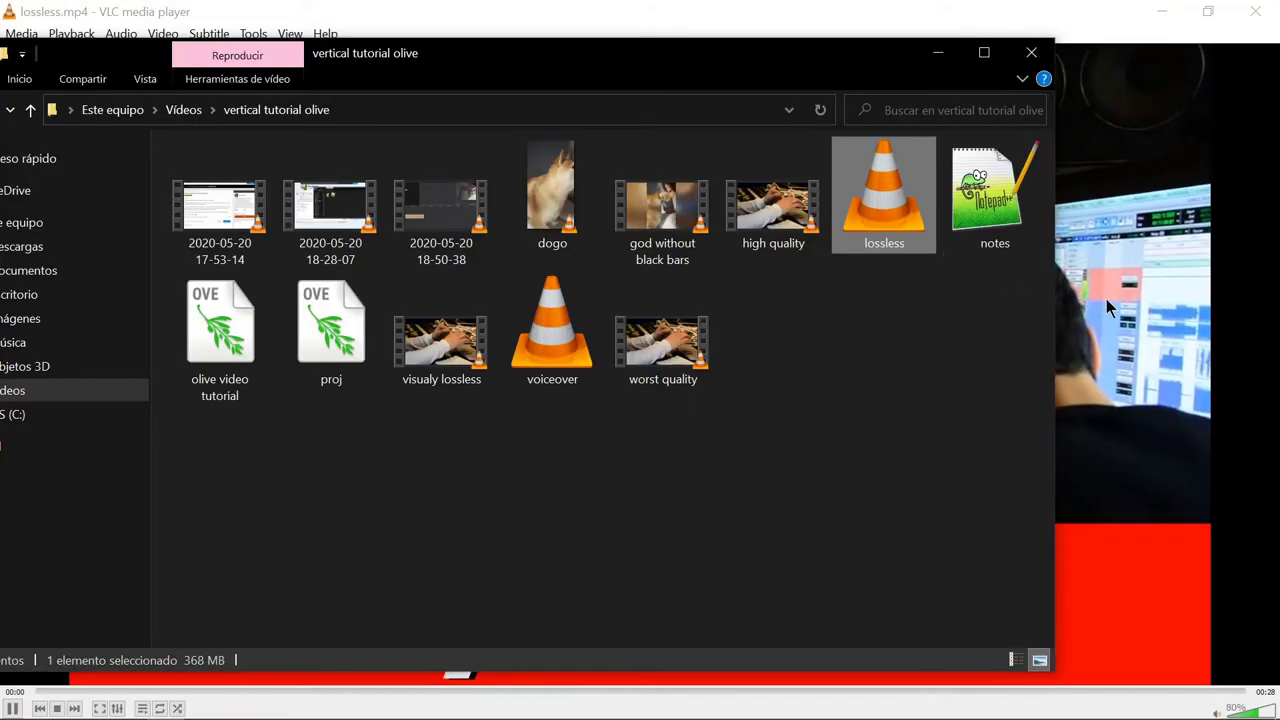
Step: Watch lossless.mp4 in VLC, pausing and resuming playback
click(1110, 299)
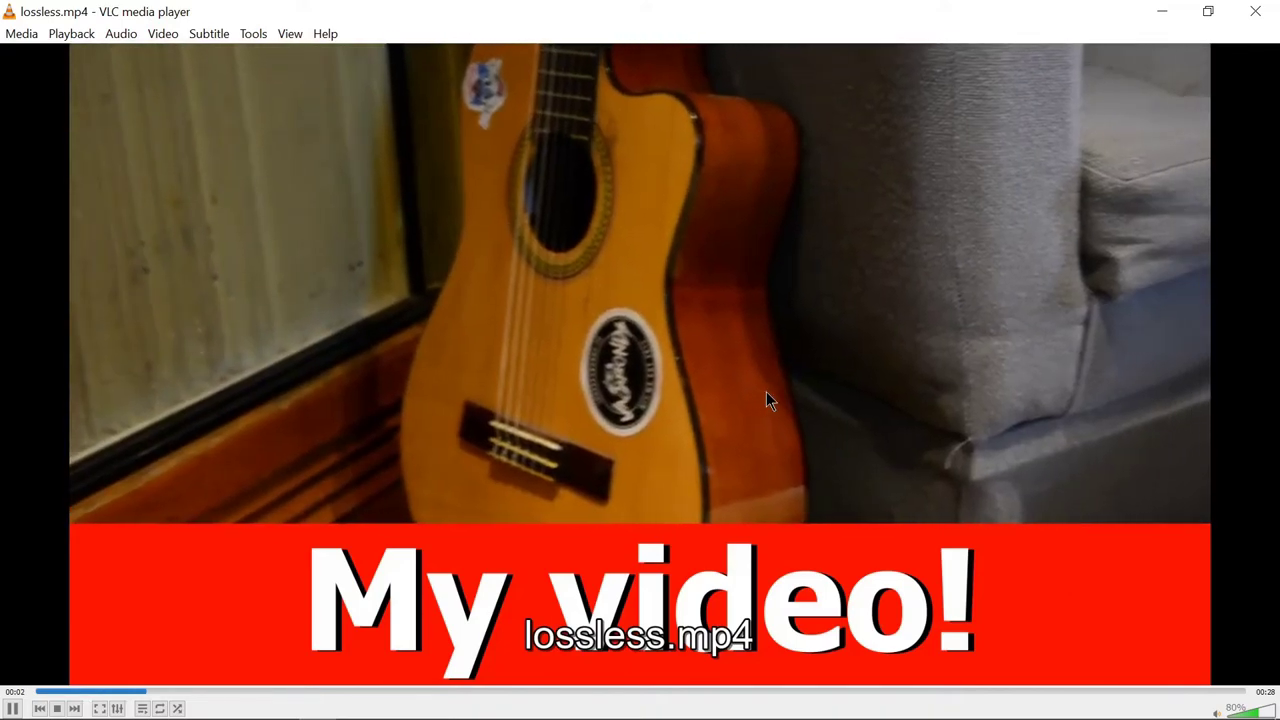
click(766, 391)
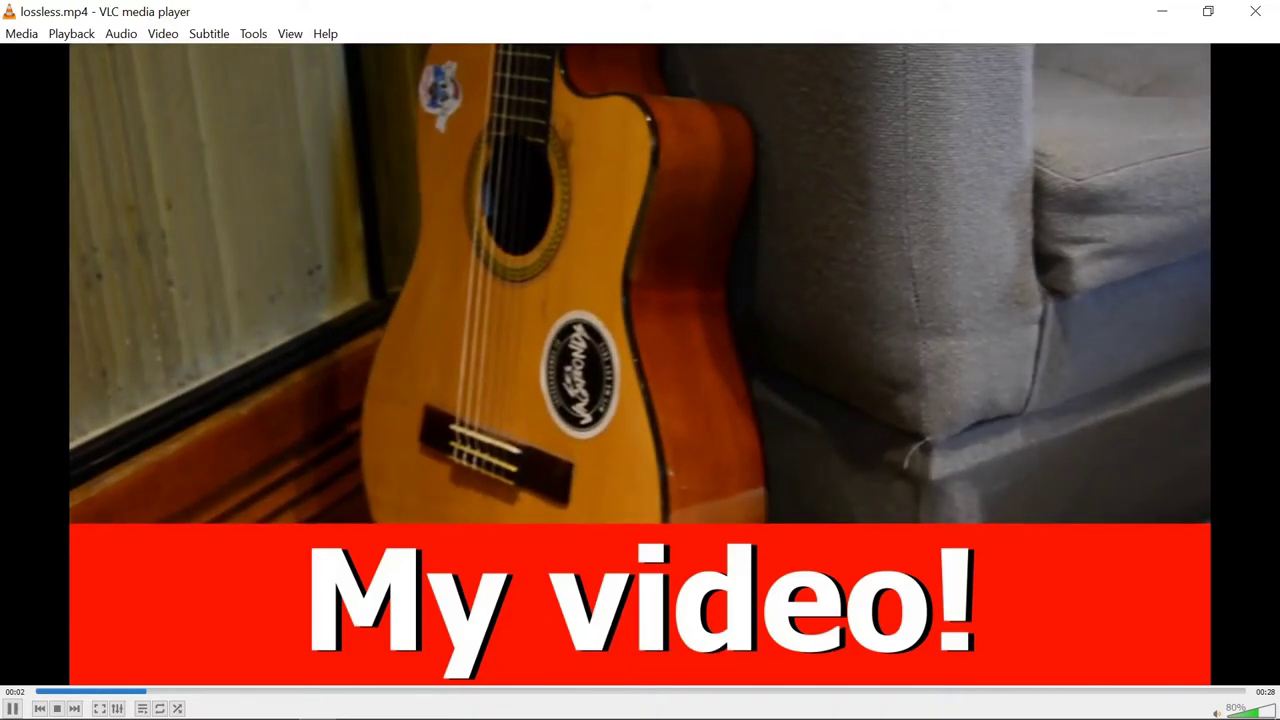
click(596, 375)
click(570, 425)
click(905, 380)
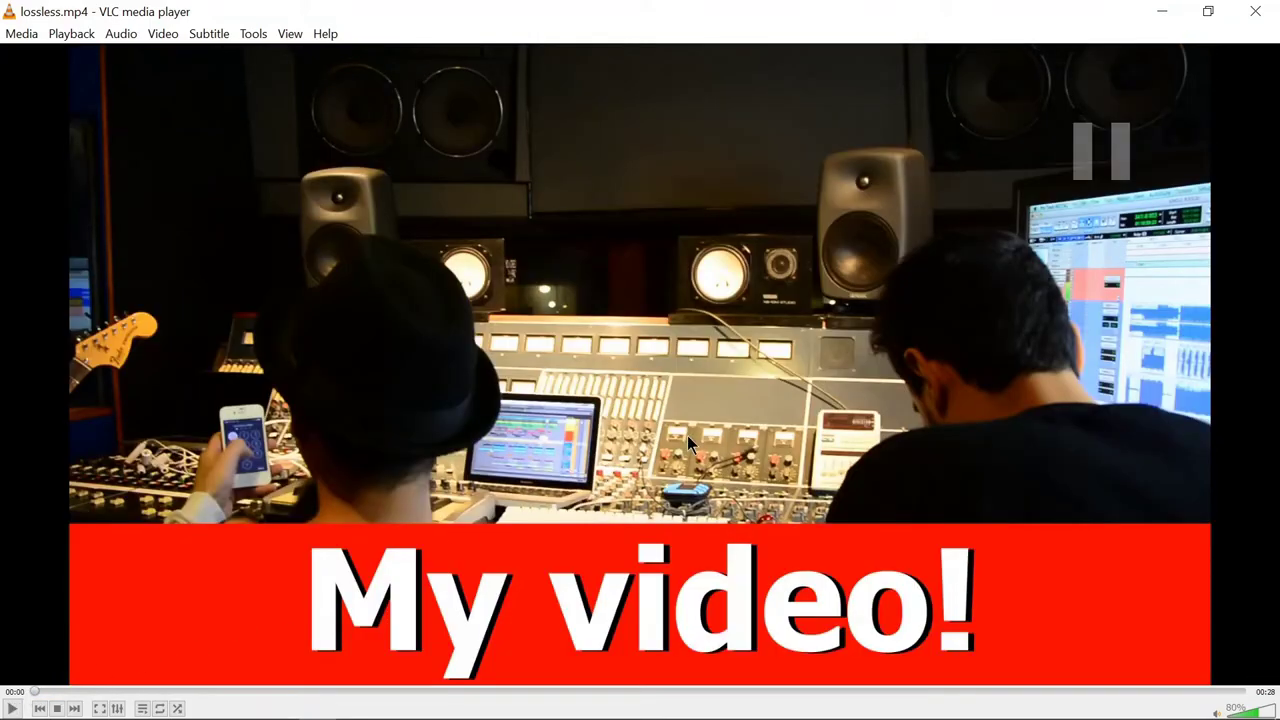
Step: Play the visualy lossless export from the beginning, then pause it
key(alt+Tab)
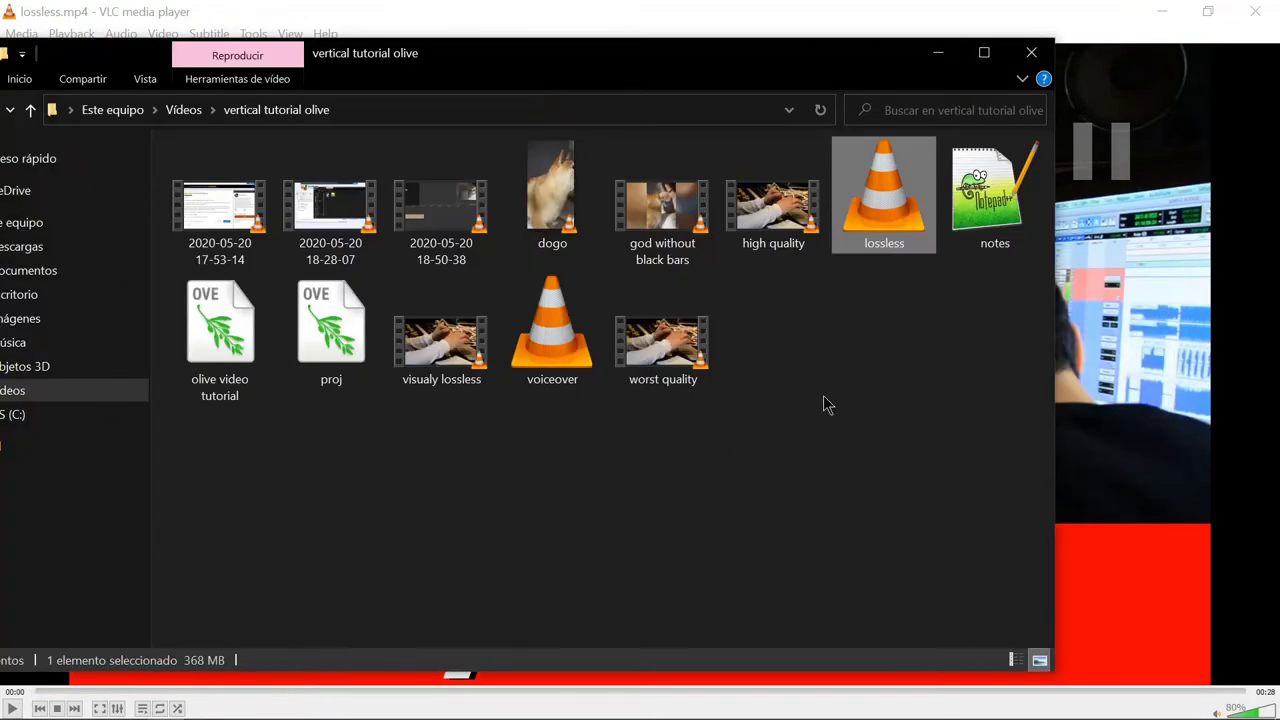
double_click(441, 340)
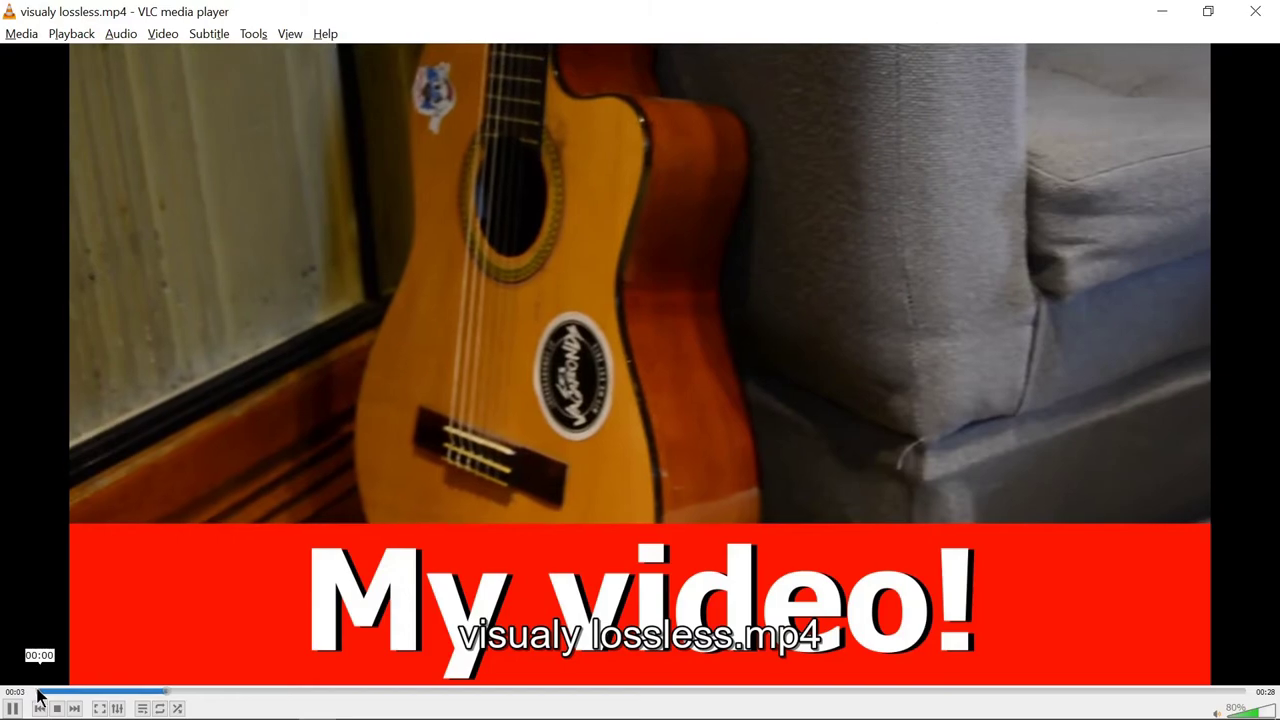
click(46, 692)
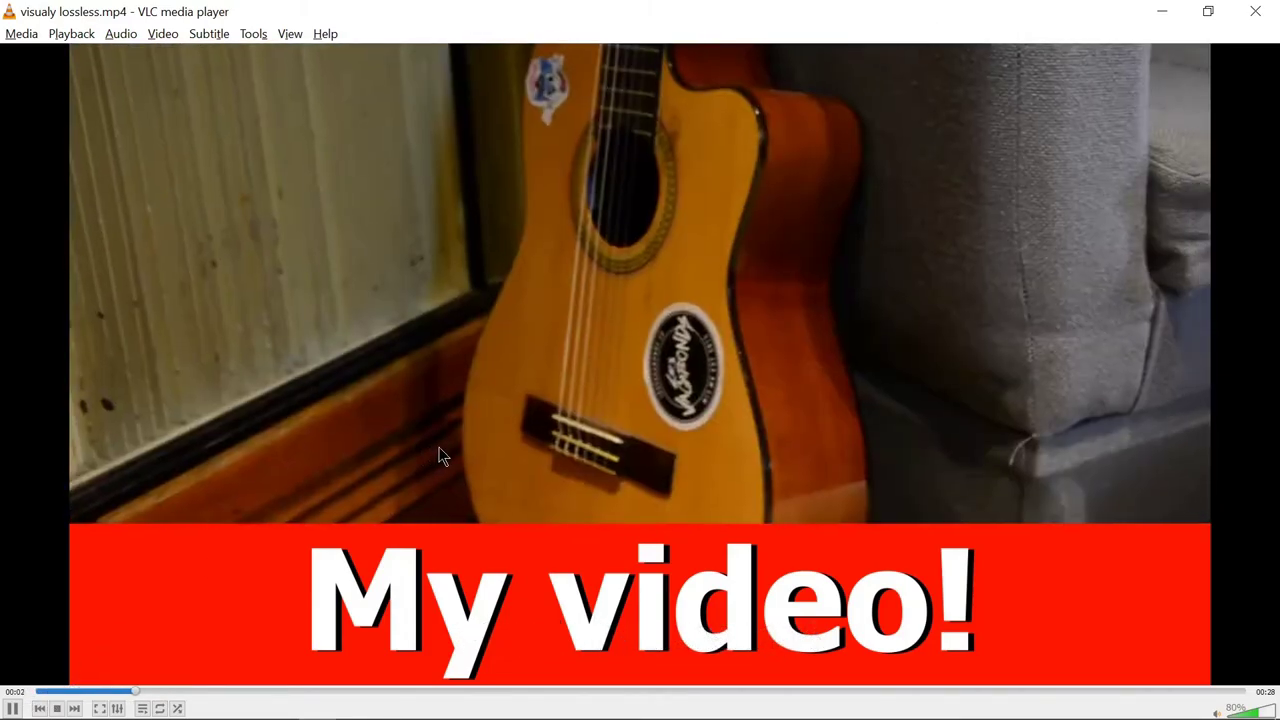
click(440, 457)
Step: Replay the high quality export from the start, then play worst quality.mp4 for comparison
key(alt+Tab)
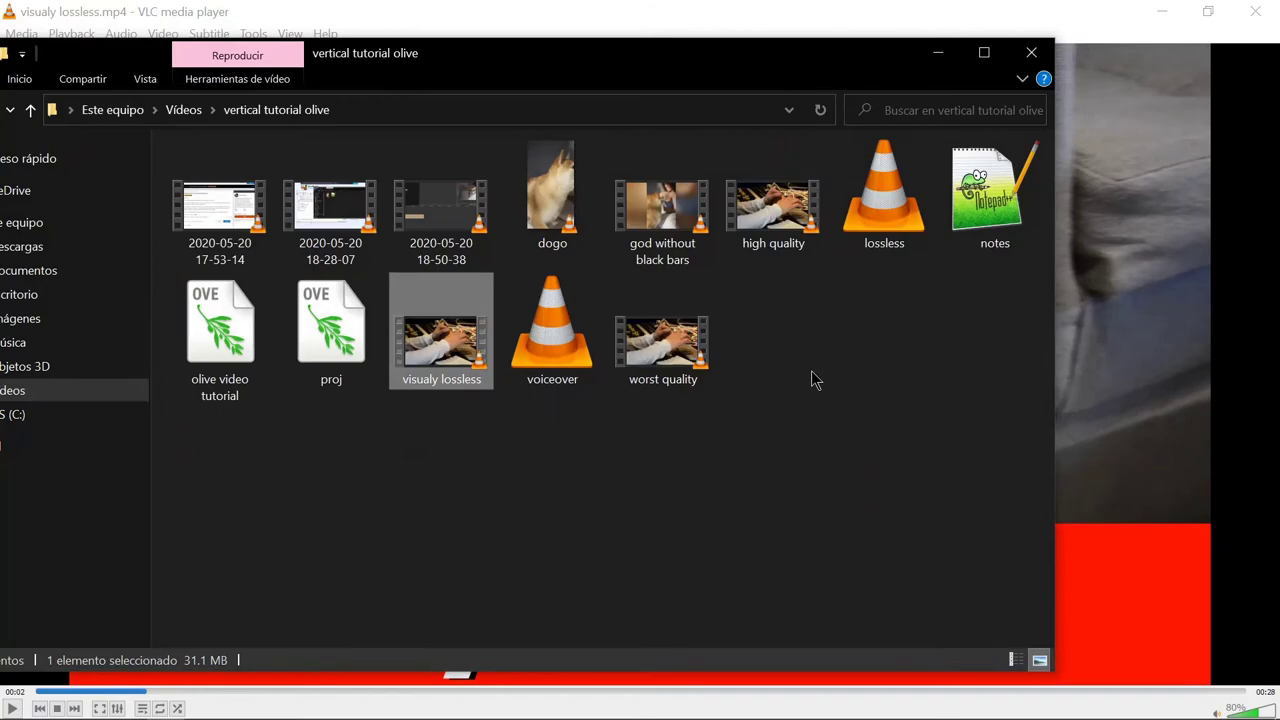
double_click(772, 205)
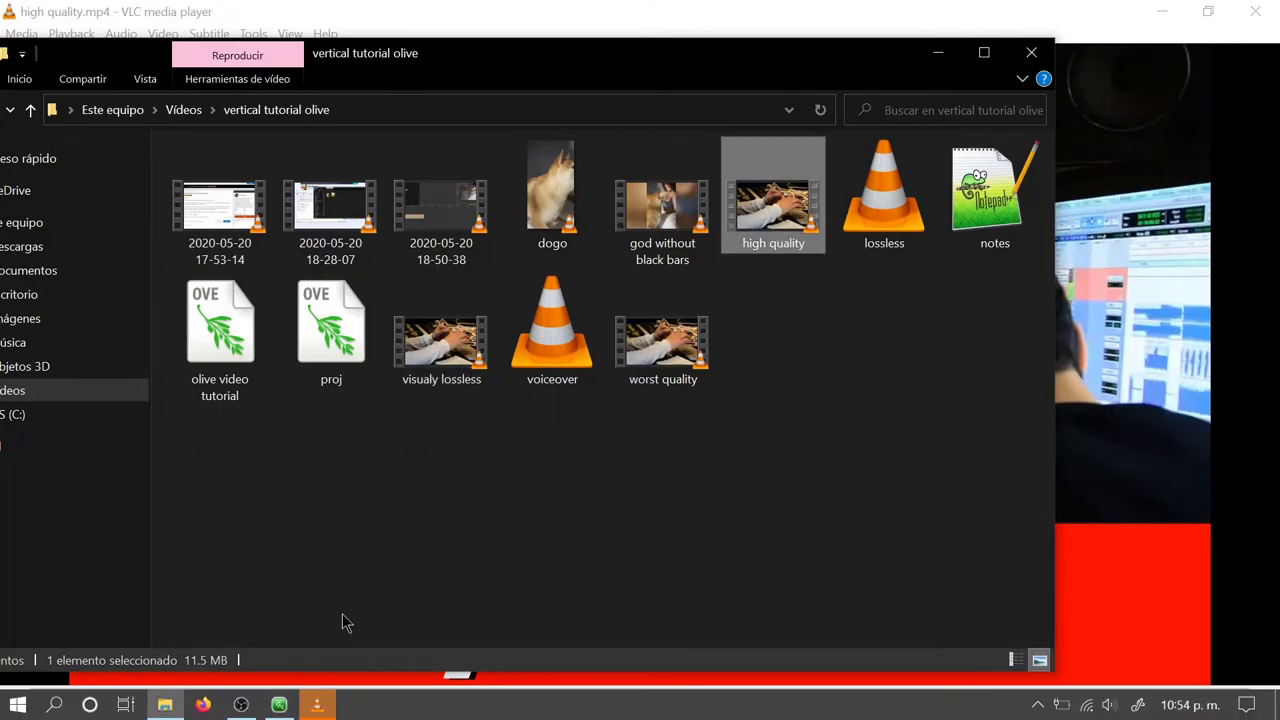
click(1249, 371)
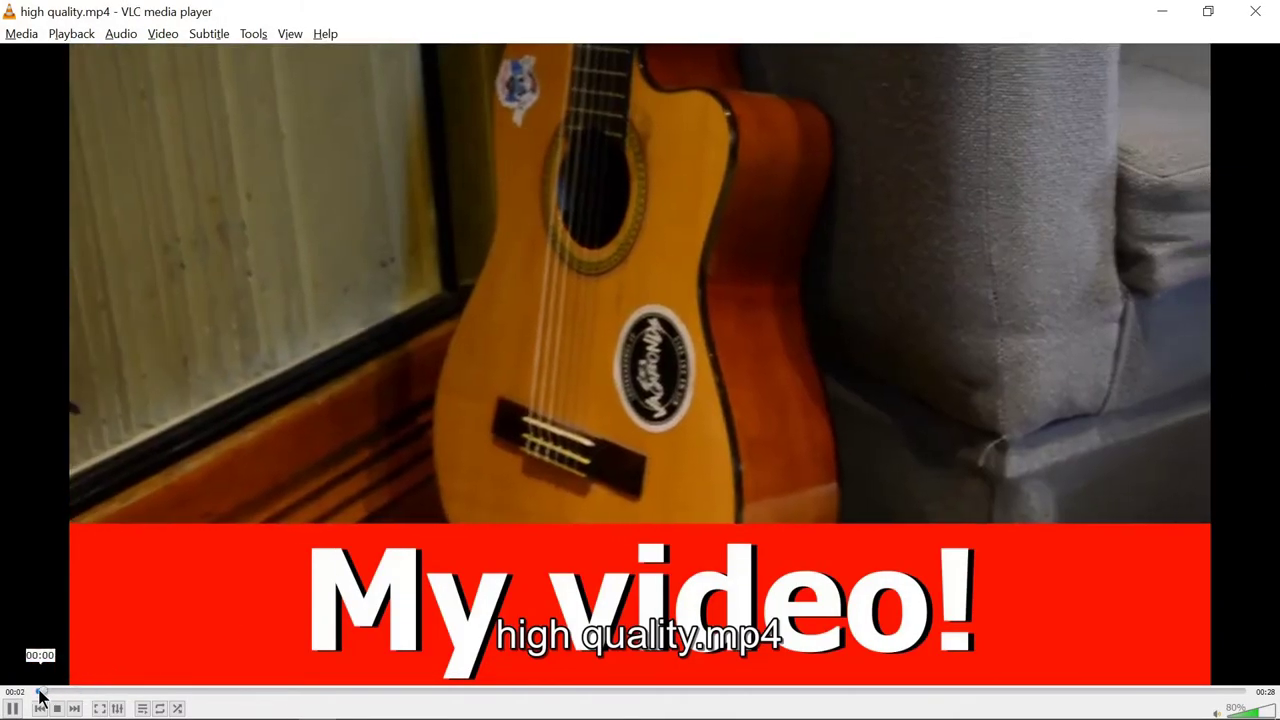
click(40, 691)
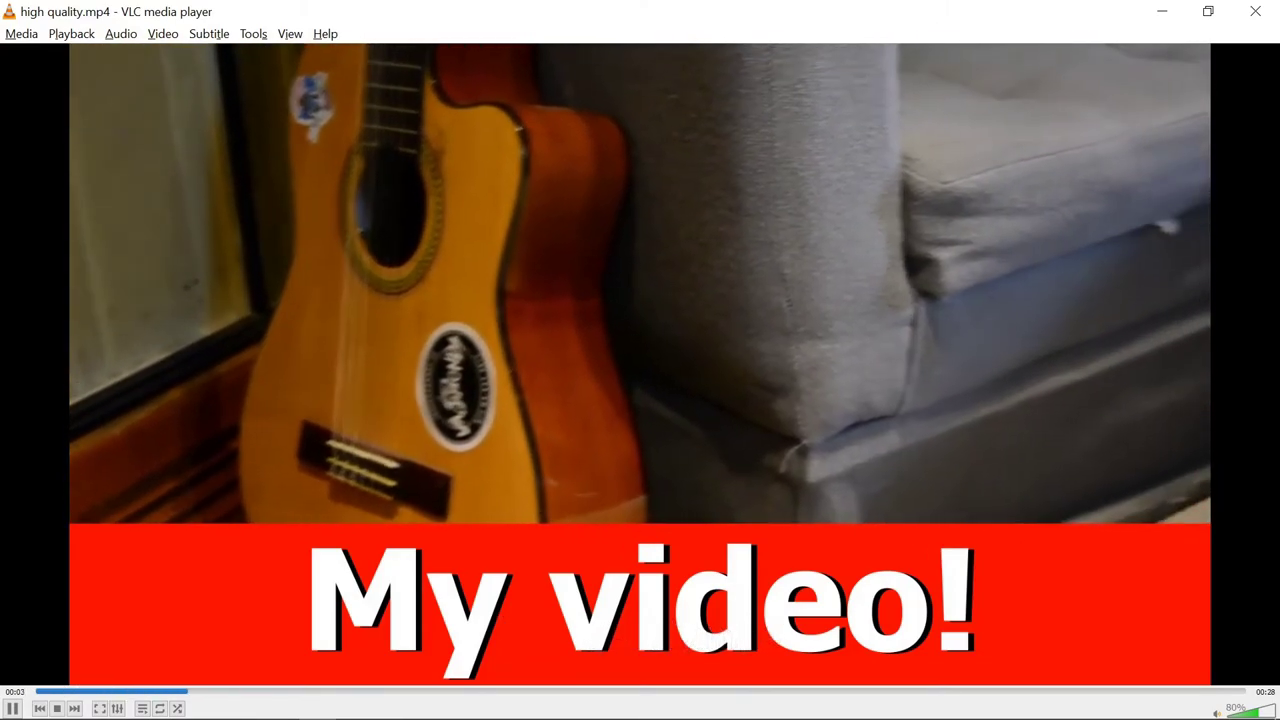
key(space)
key(alt+Tab)
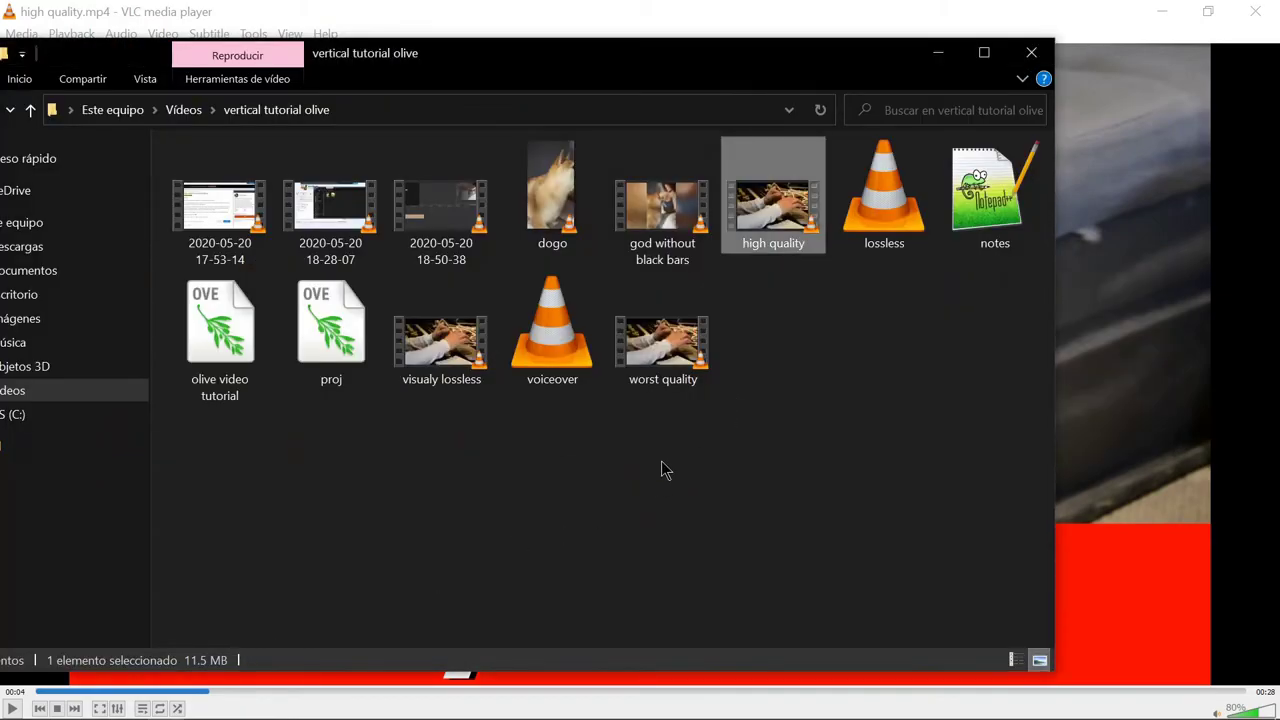
double_click(663, 345)
click(1185, 354)
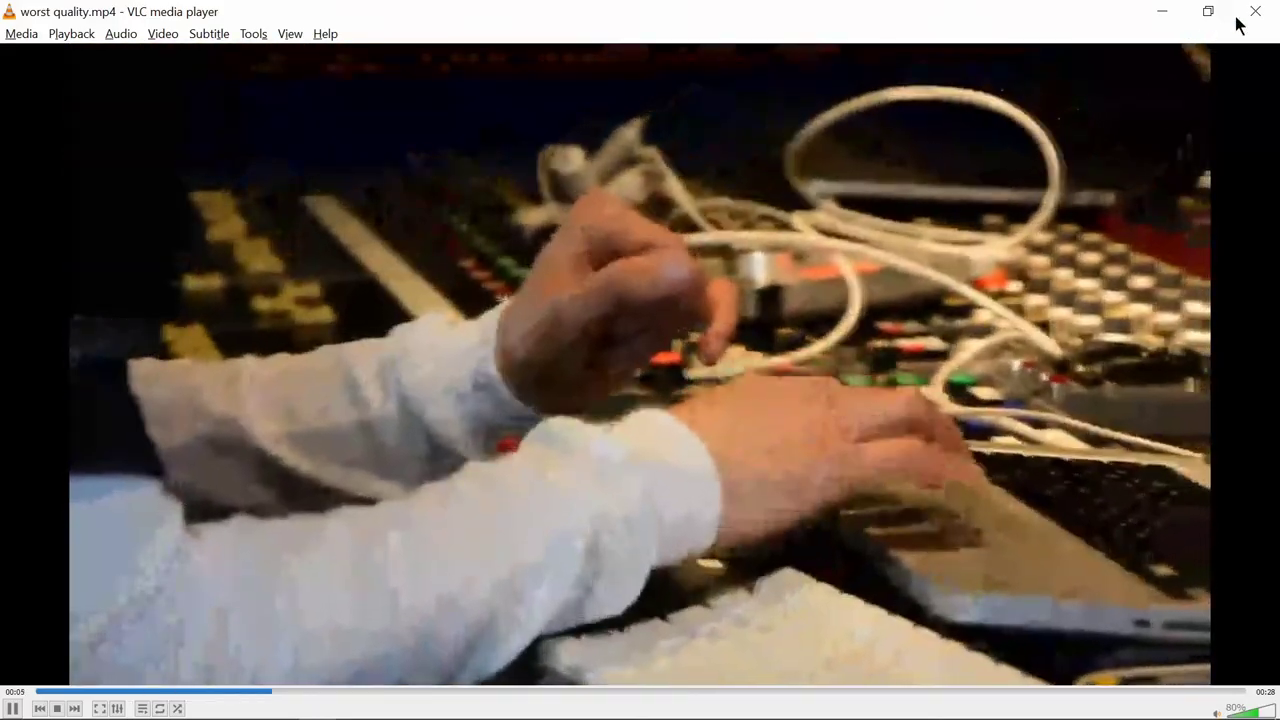
Step: Close VLC and reopen Sequence 01's export settings (MPEG-4, CRF 36.00), selecting the quality value
click(1252, 12)
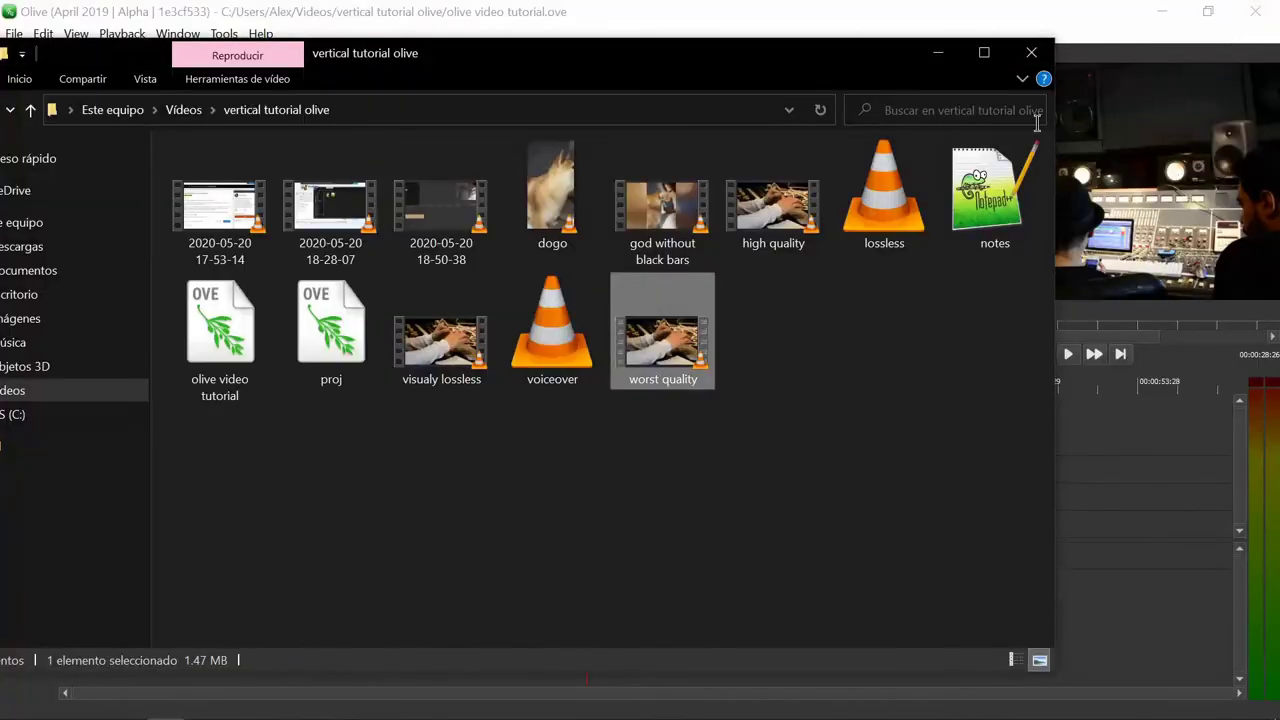
drag(885, 60, 0, 420)
click(459, 390)
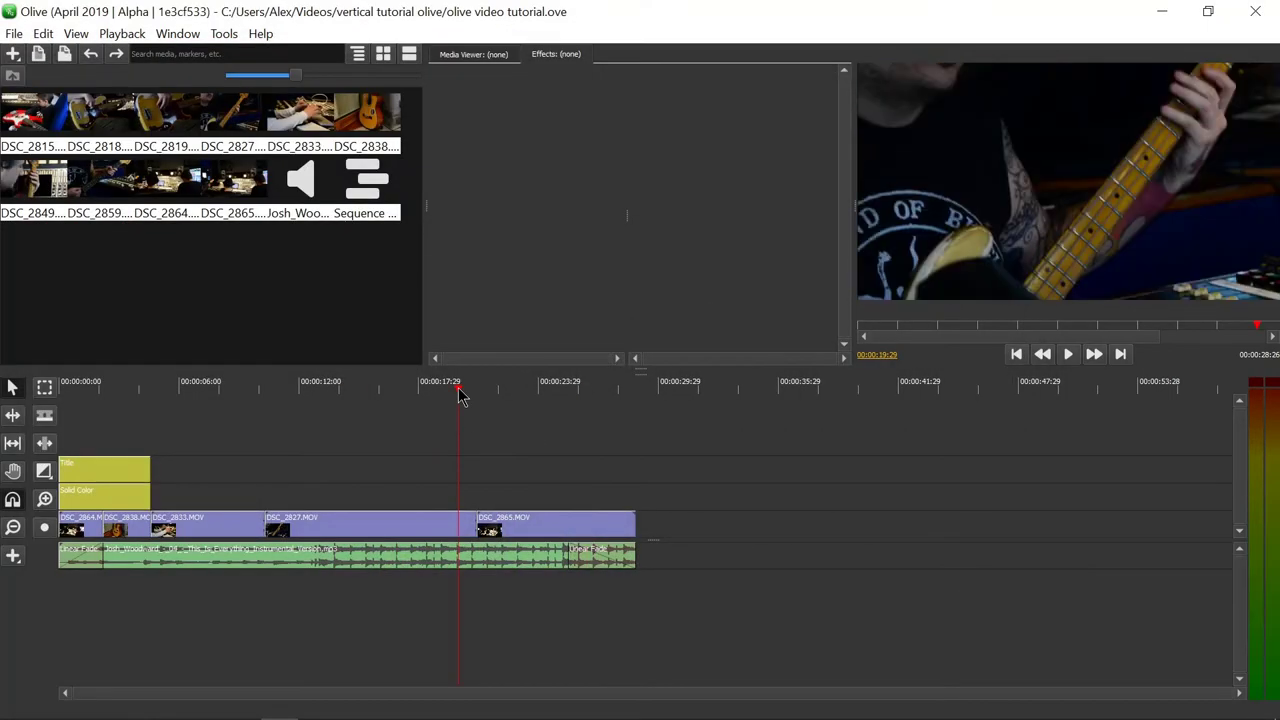
key(ctrl+m)
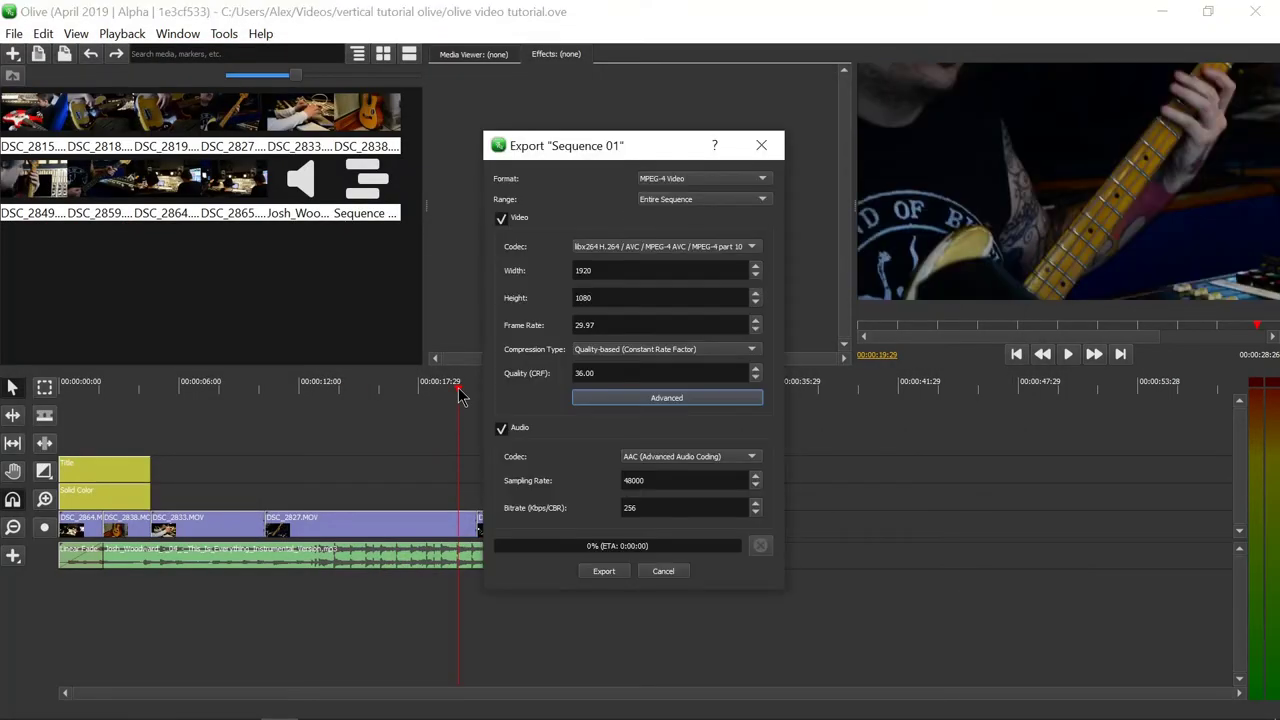
double_click(608, 375)
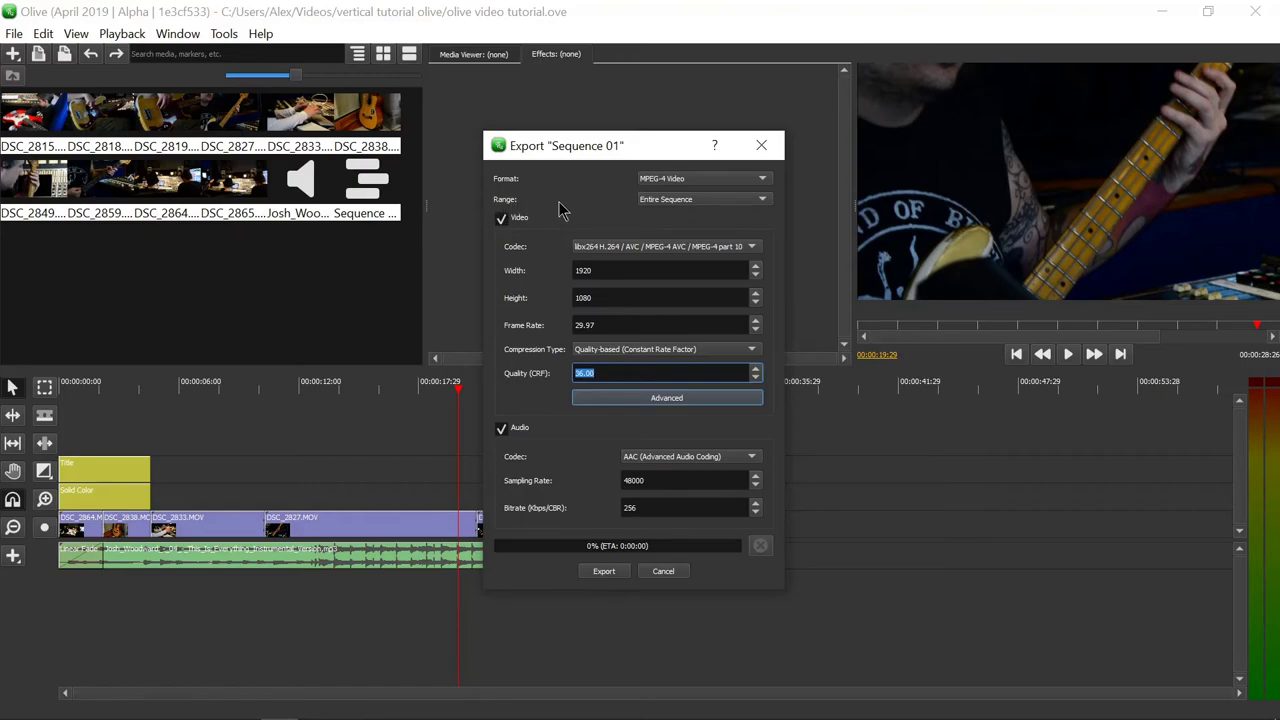
Step: Set the export range to In to Out and close the Export dialog without exporting
click(674, 204)
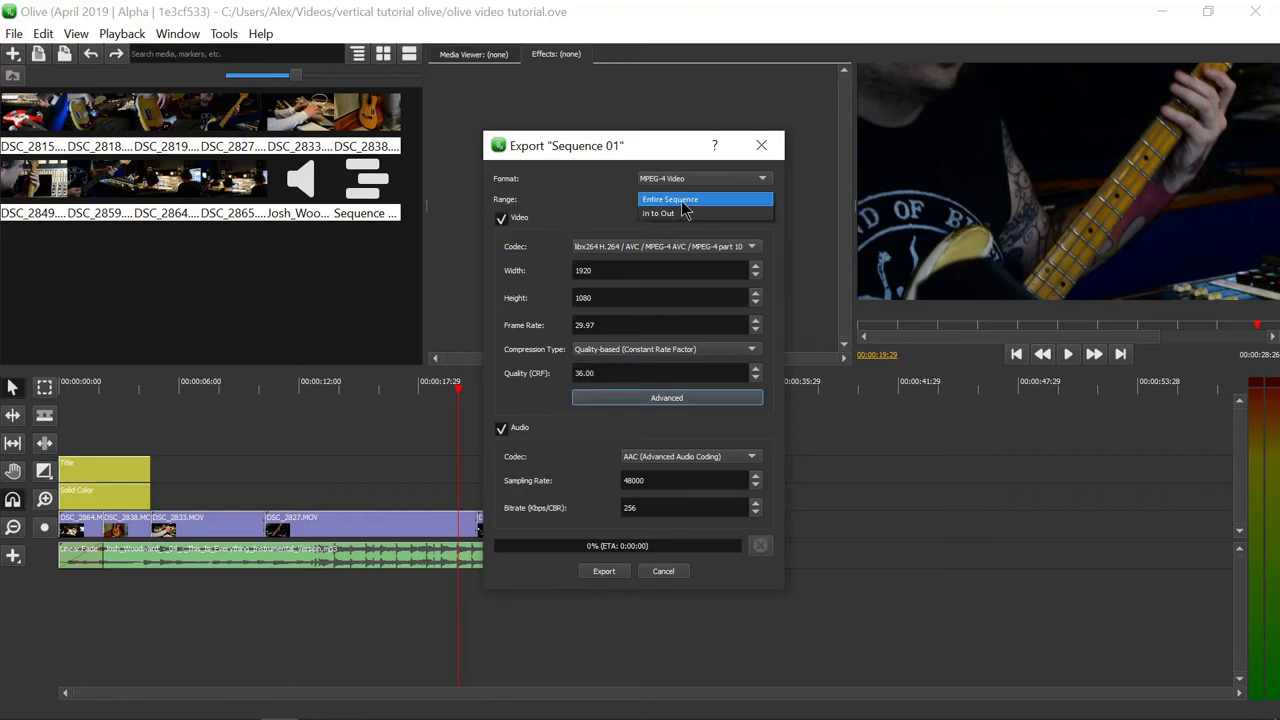
click(703, 203)
click(703, 203)
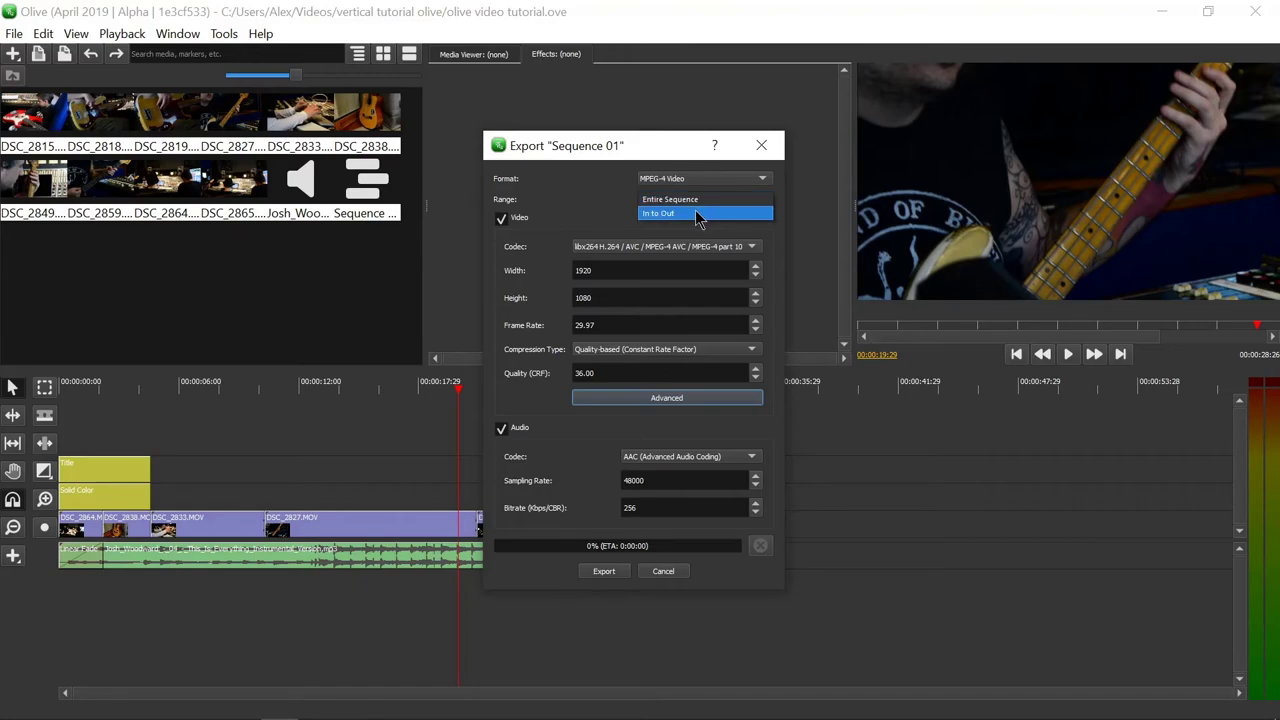
click(697, 214)
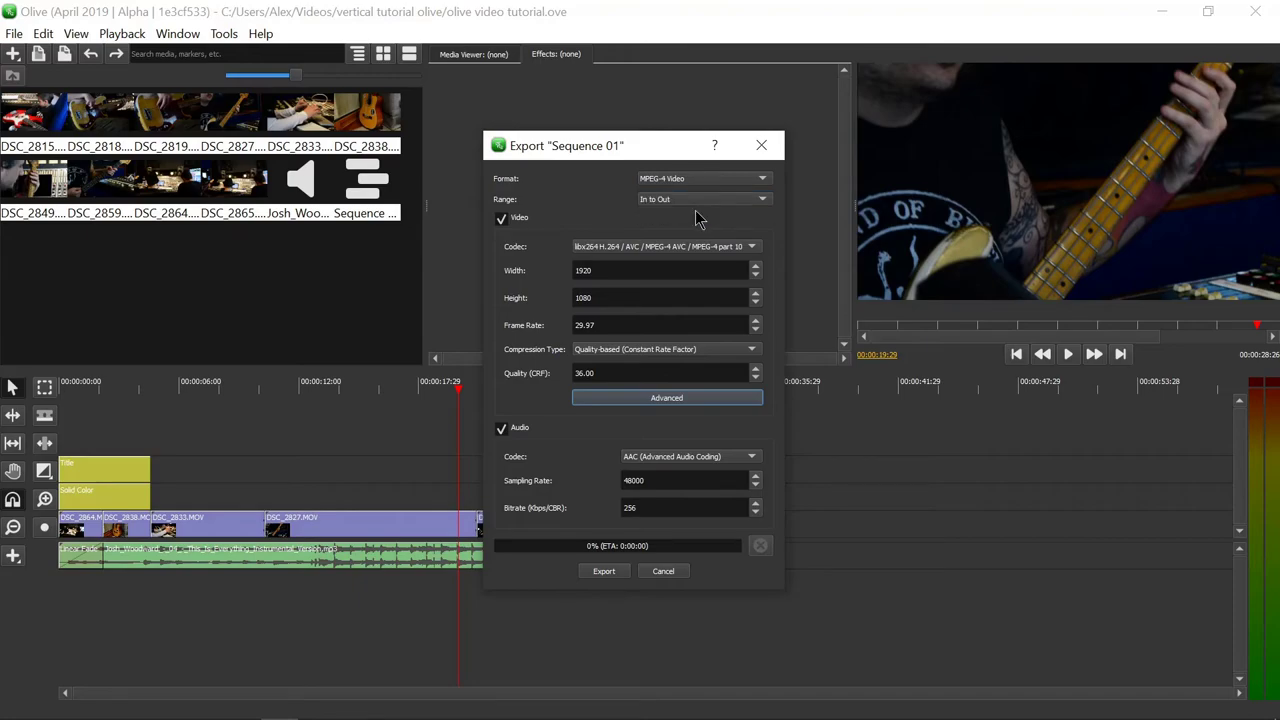
click(761, 146)
Step: Load clip DSC_2838 in the Media Viewer and move the playhead to about 00:00:17
click(474, 54)
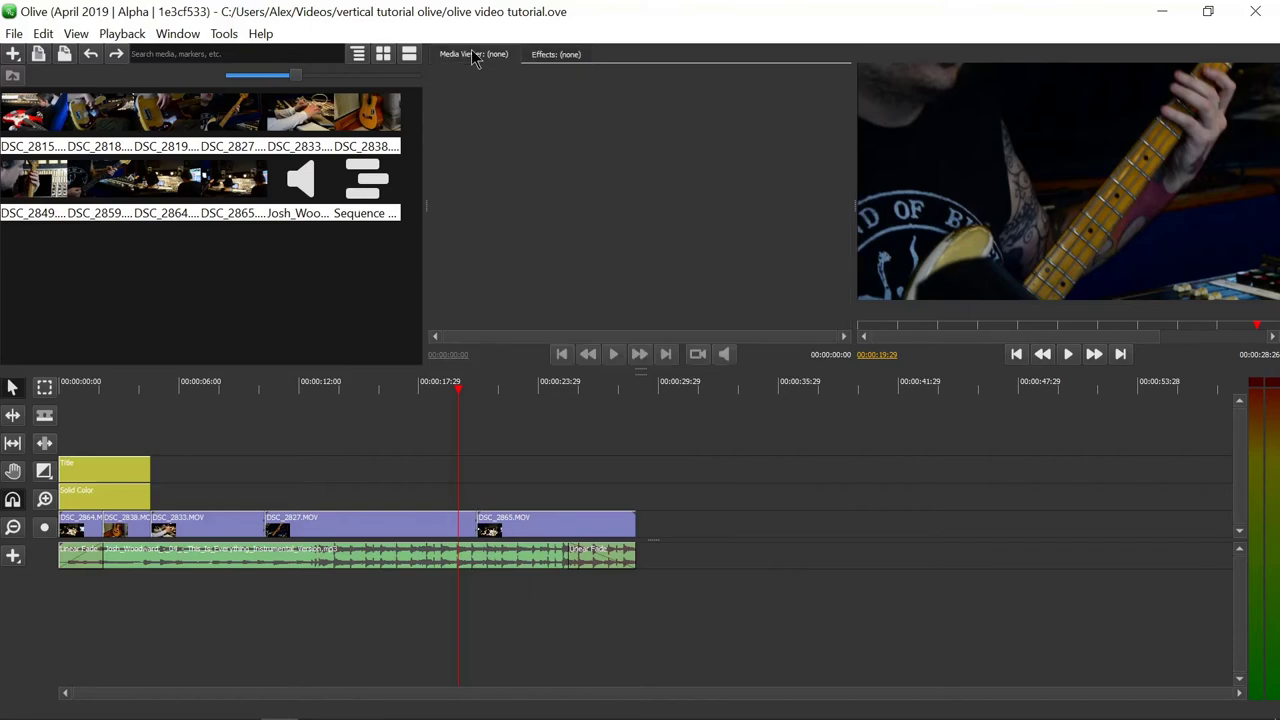
double_click(354, 114)
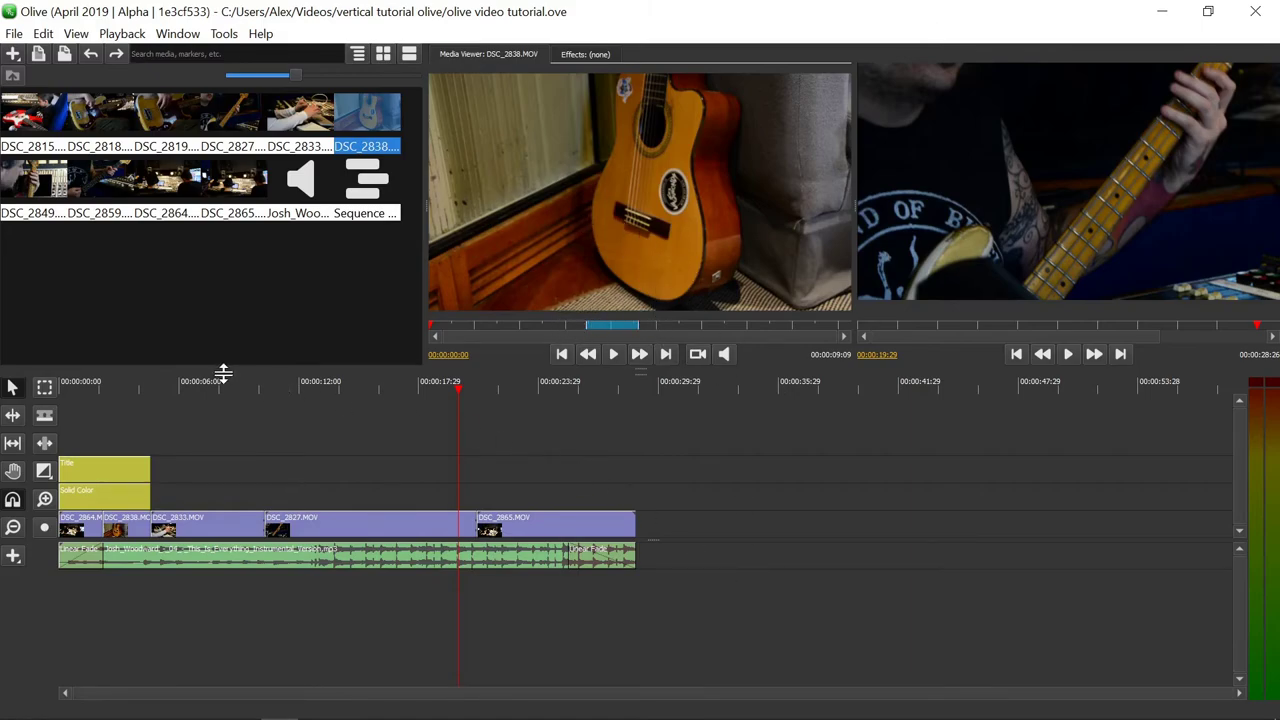
click(405, 386)
Step: Mark the in point at 00:00:20:27 and the out point at the clips' end, 00:00:28:26
drag(517, 386, 504, 375)
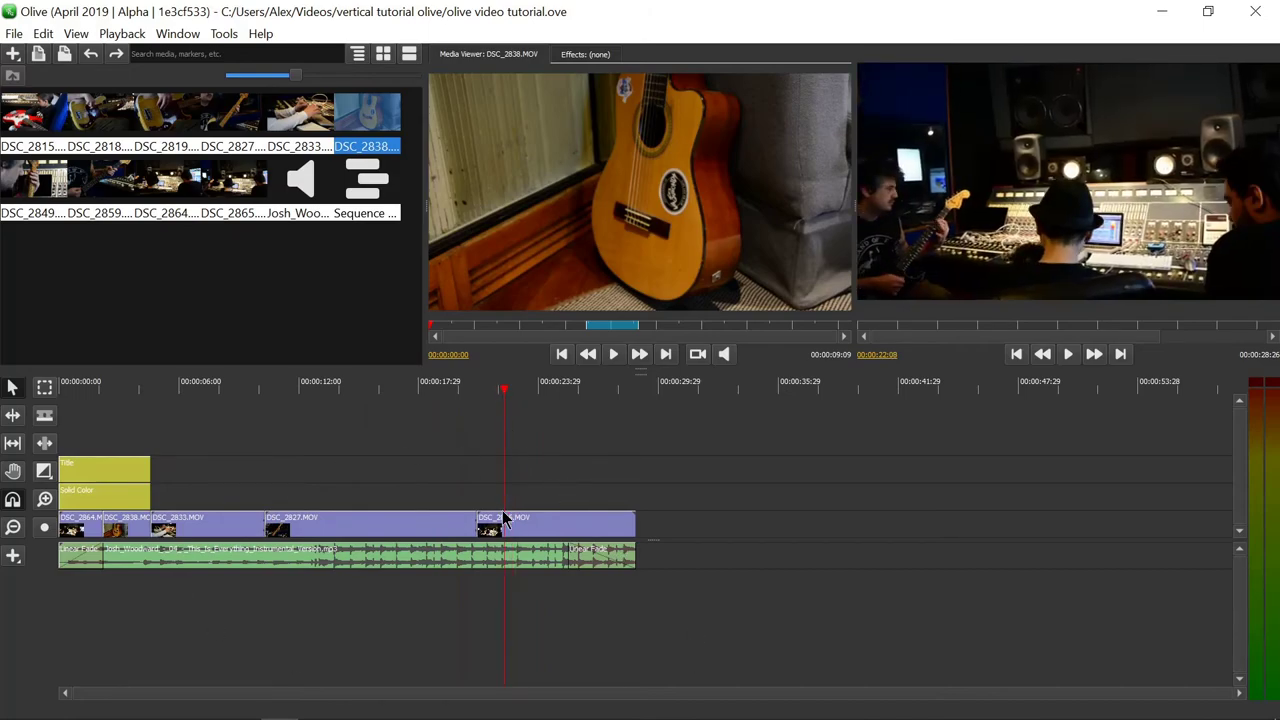
key(i)
click(703, 386)
key(o)
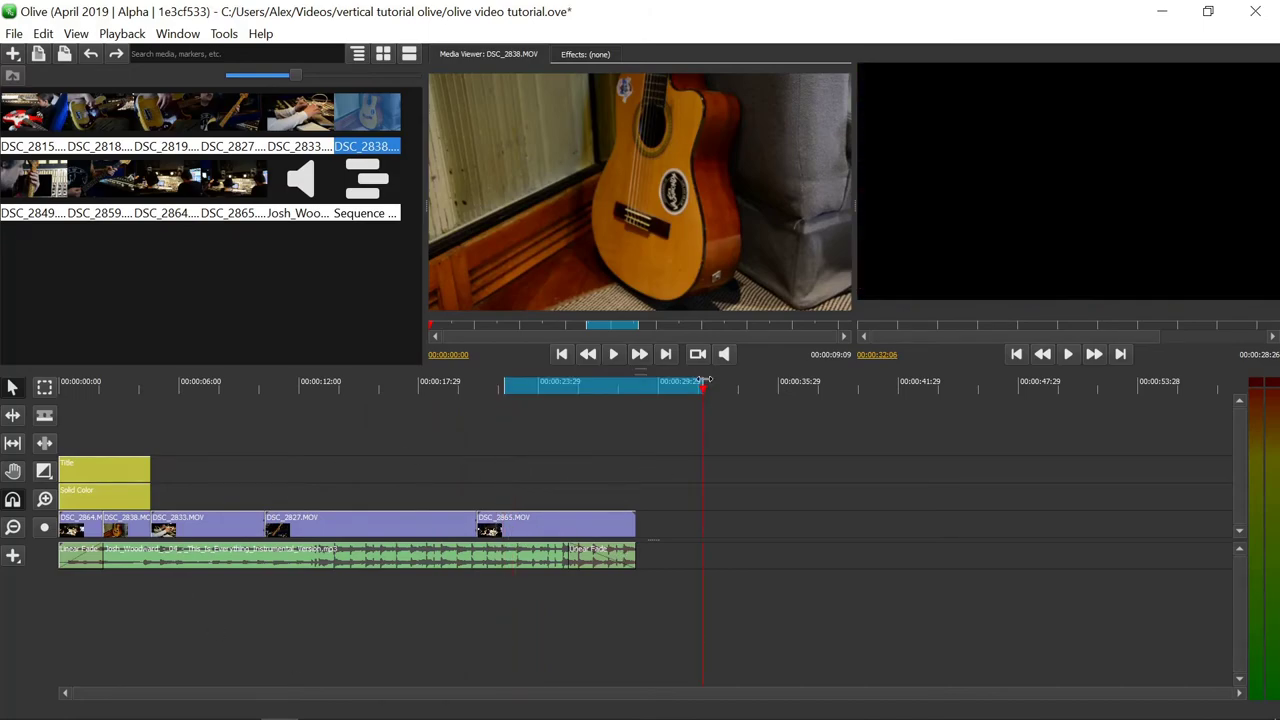
key(o)
click(638, 388)
key(o)
click(476, 387)
key(i)
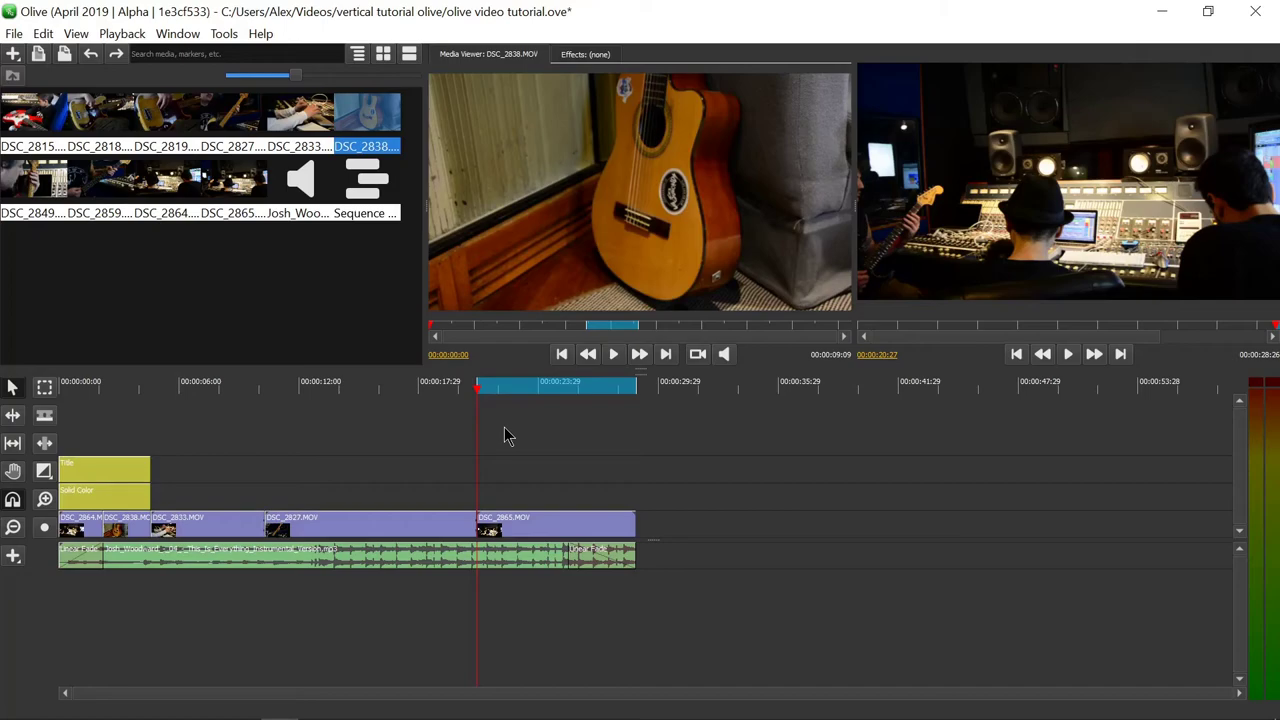
Step: Reopen the export settings with range In to Out and quality CRF 12
key(ctrl+m)
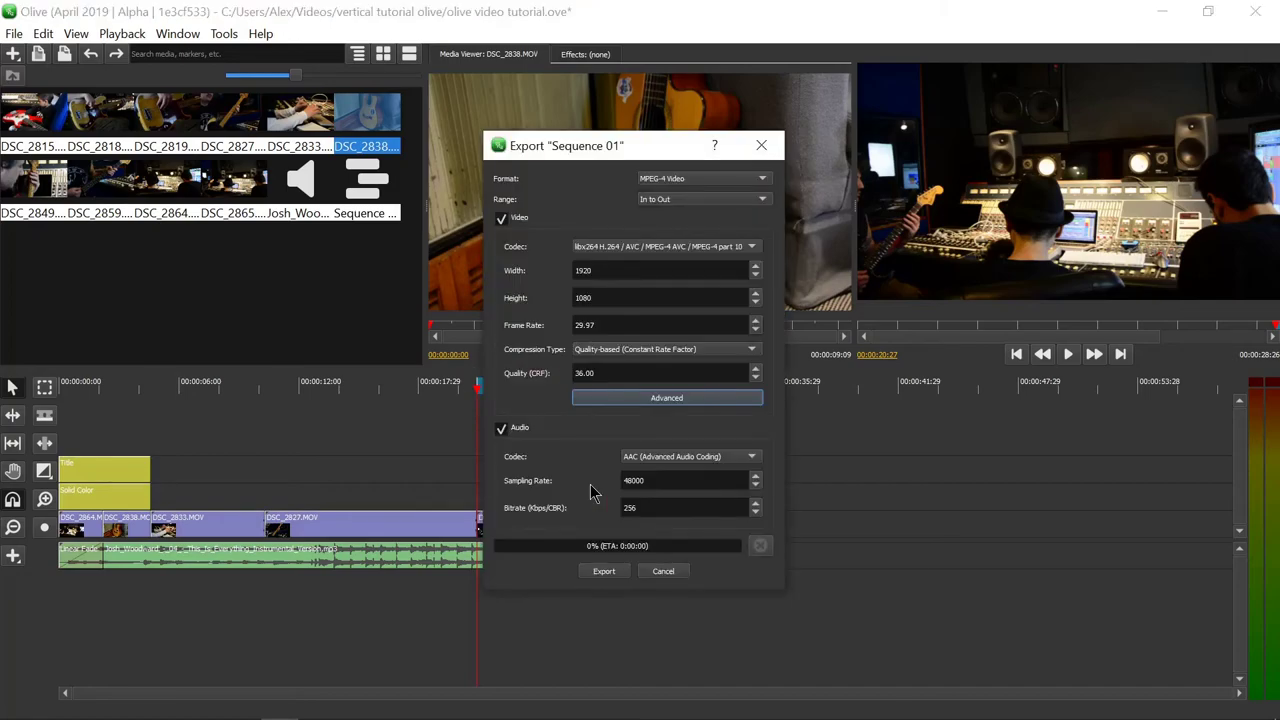
click(673, 200)
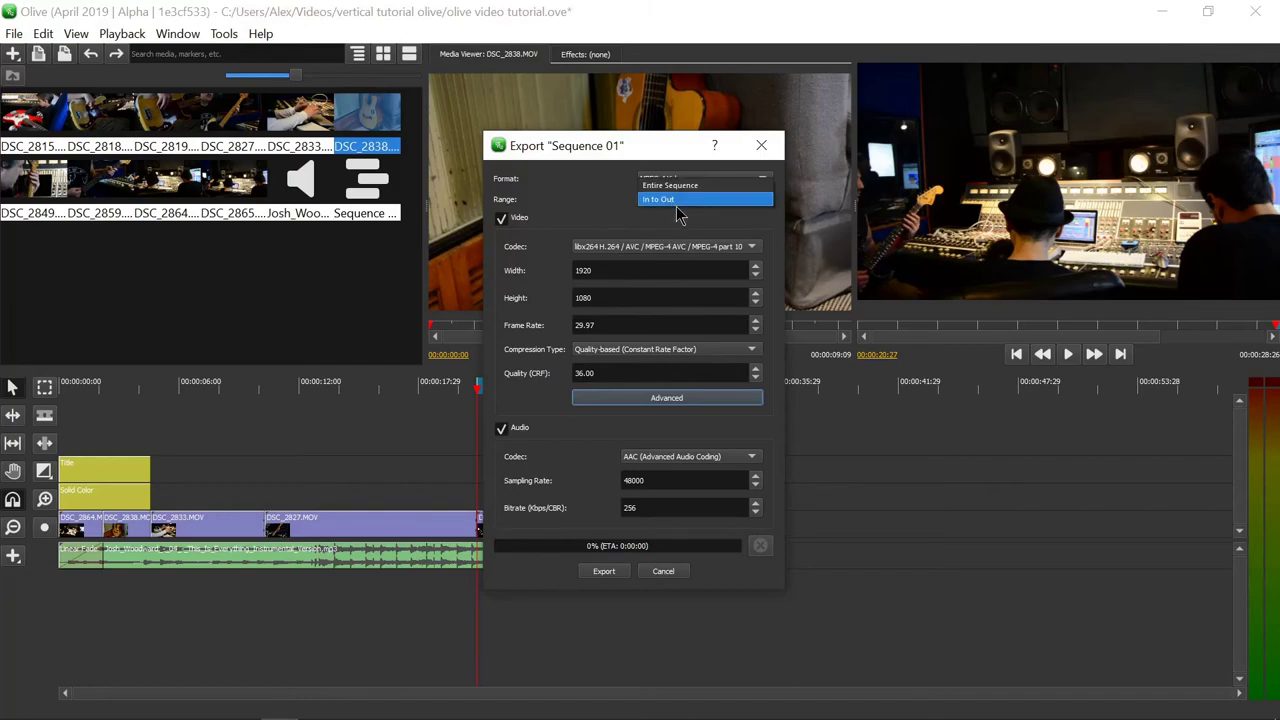
click(673, 201)
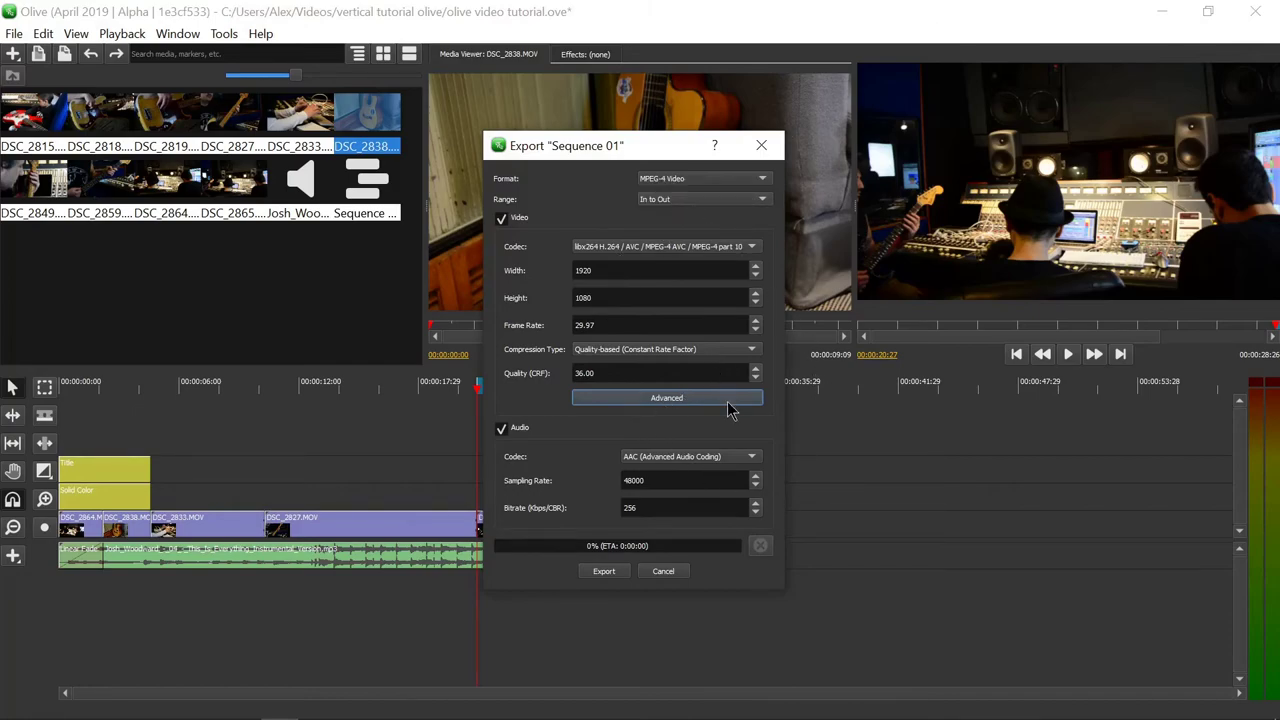
double_click(726, 372)
text(12)
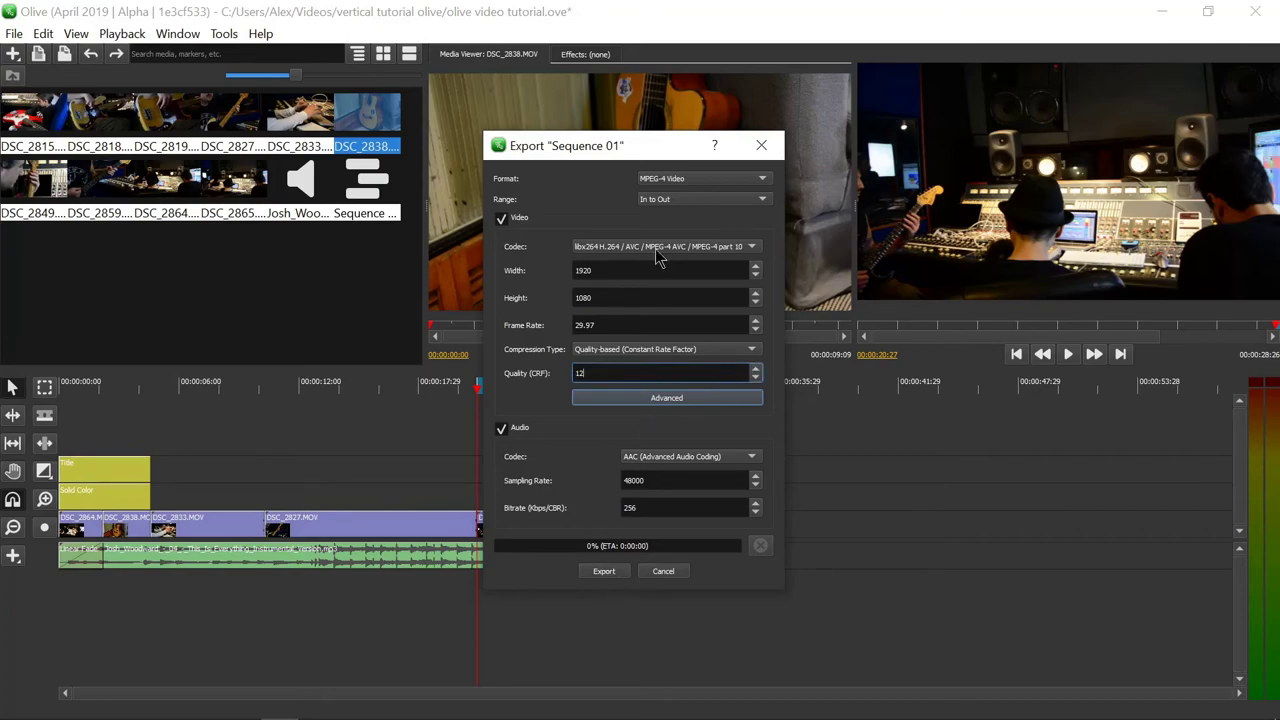
drag(647, 149, 985, 160)
Step: Save the export as 'in-out' and render the marked section to MPEG-4
click(946, 583)
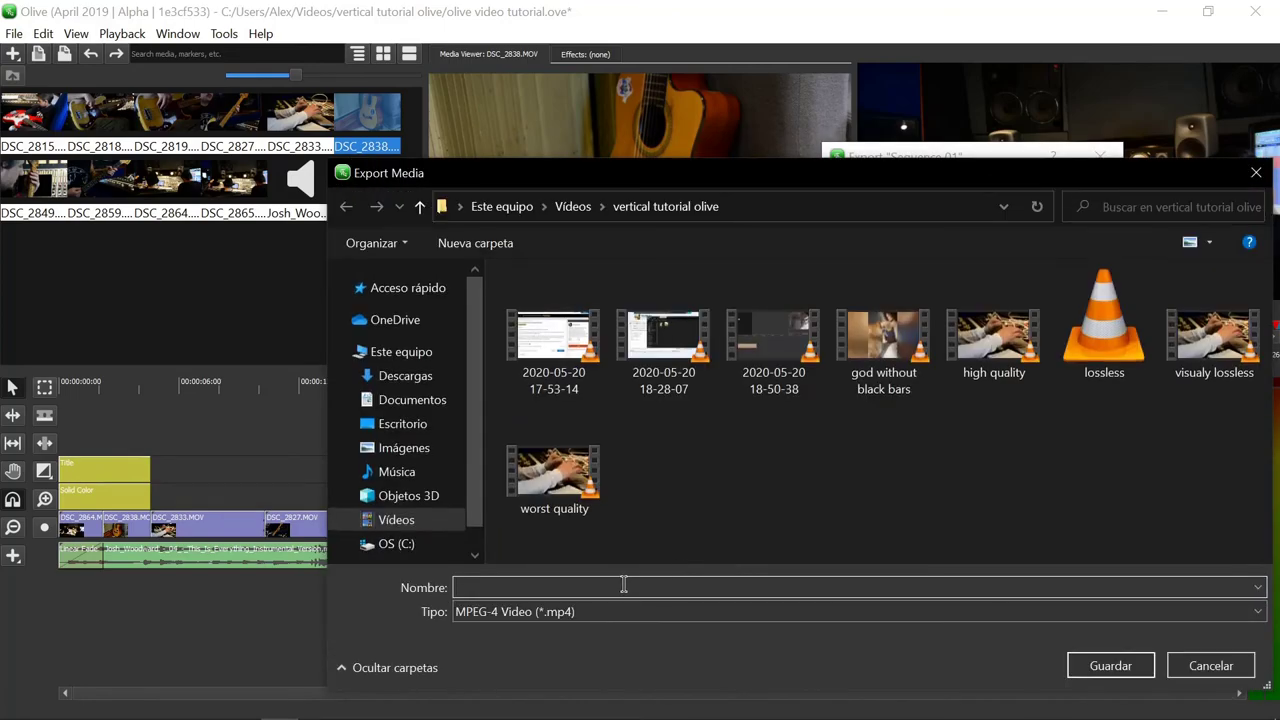
text(in-out)
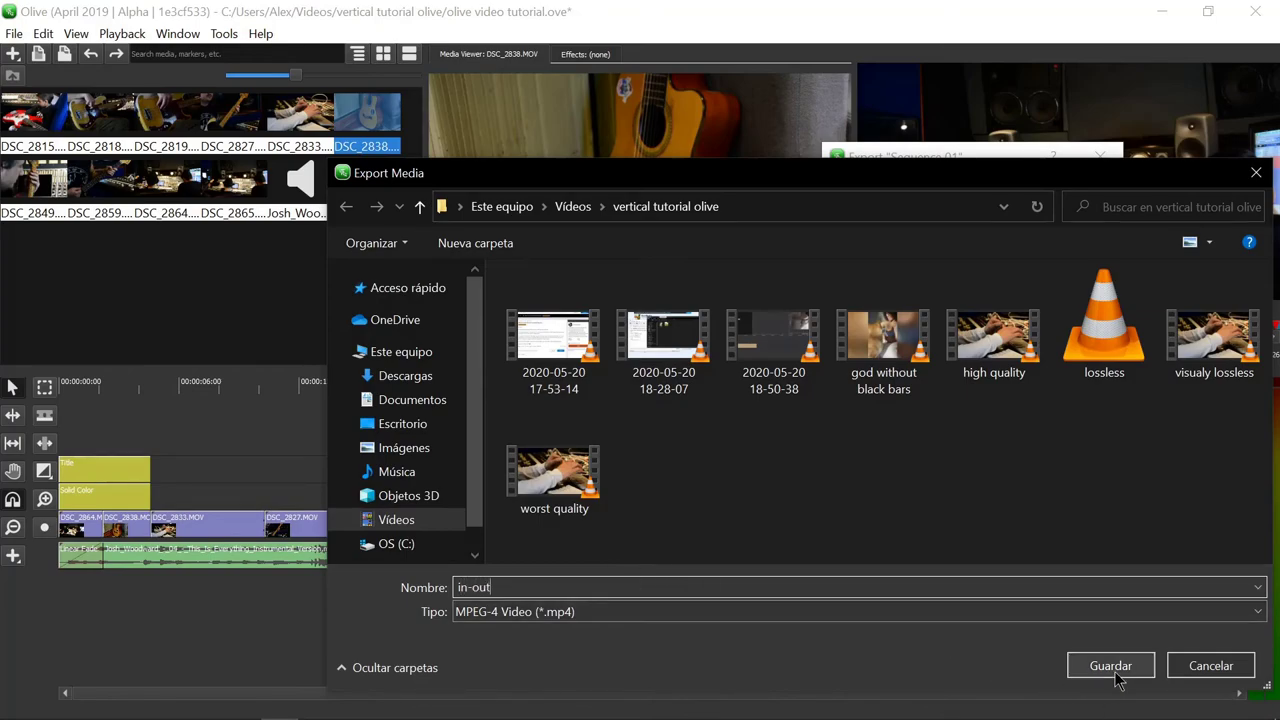
click(1108, 665)
click(938, 581)
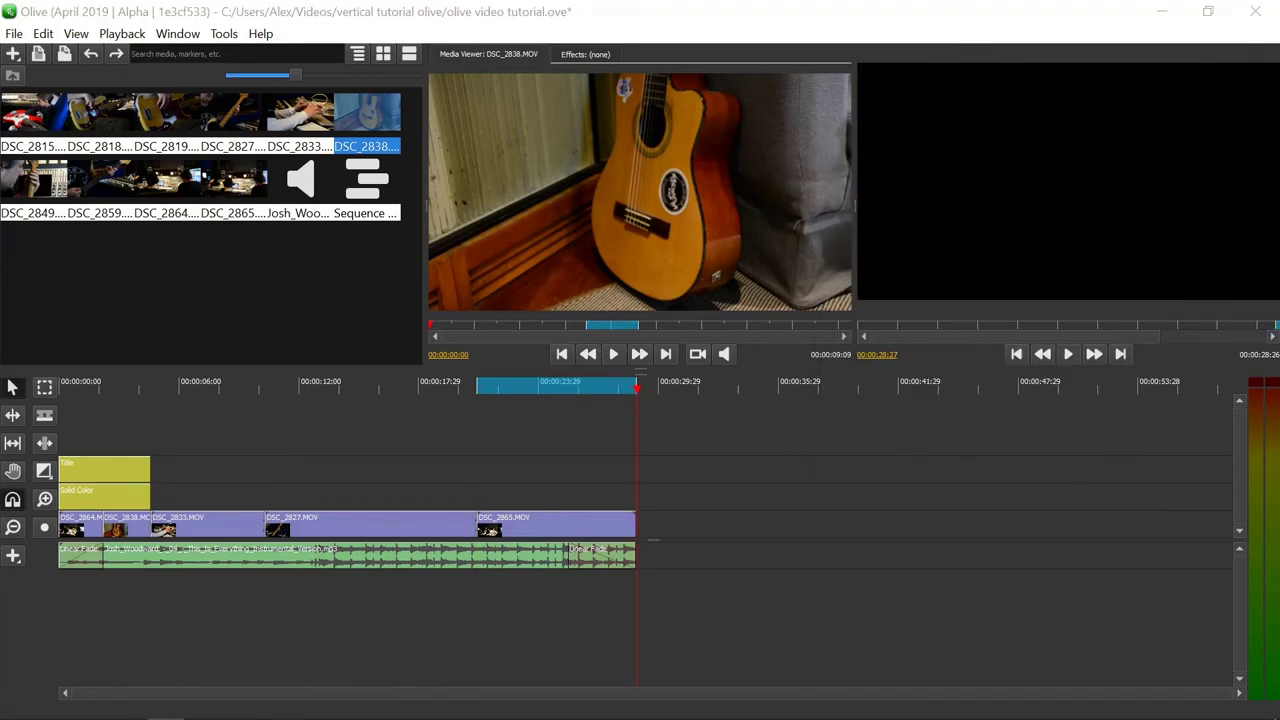
key(super+e)
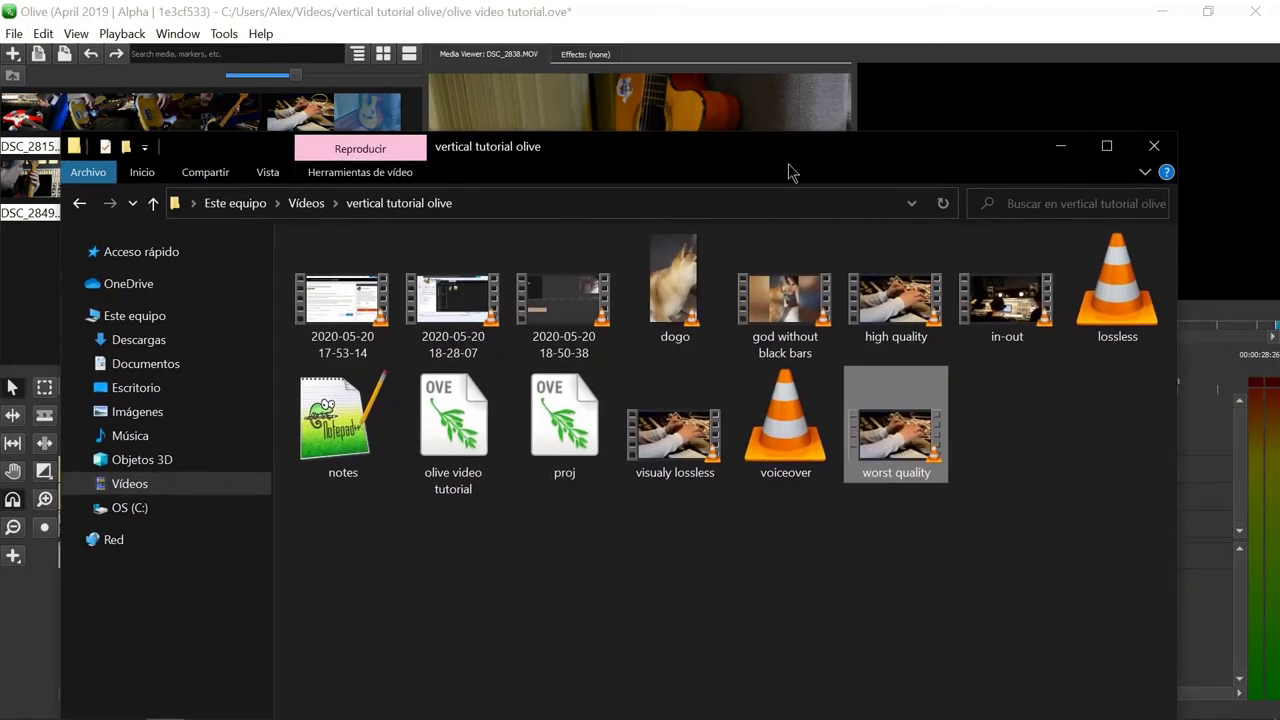
Step: Play in-out.mp4 in VLC, pause it to check, then close the player
double_click(1000, 305)
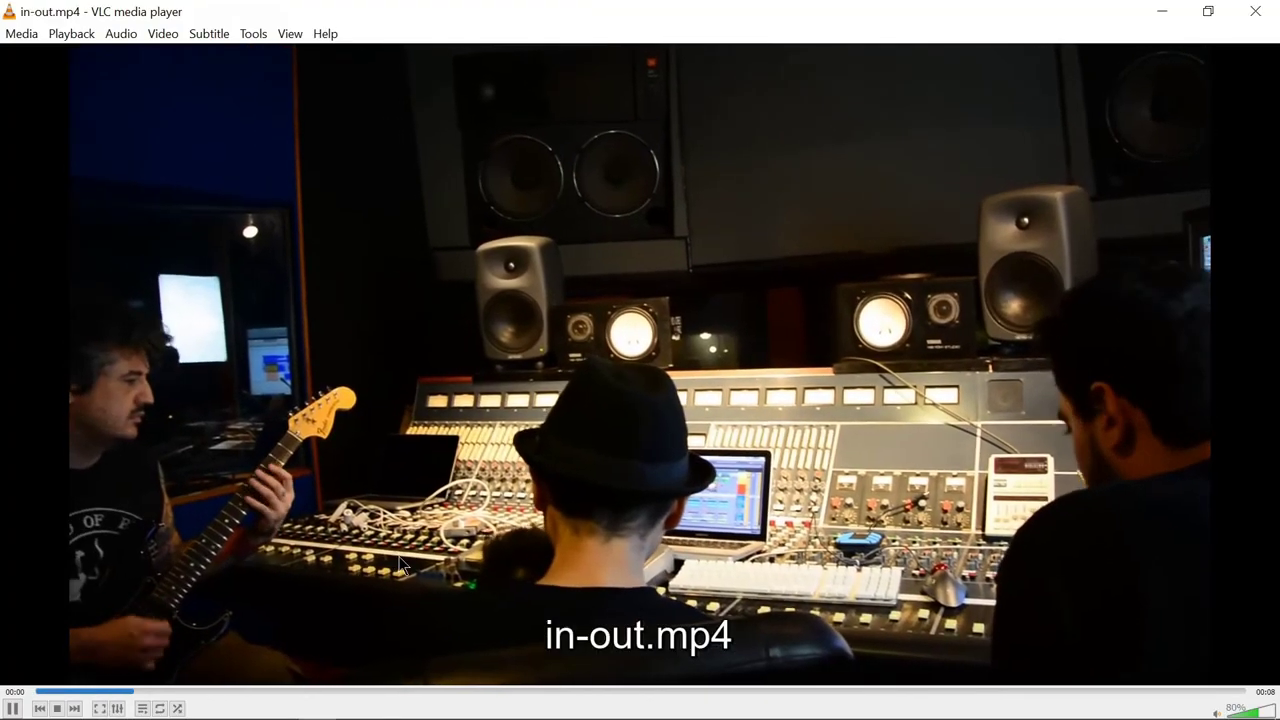
key(space)
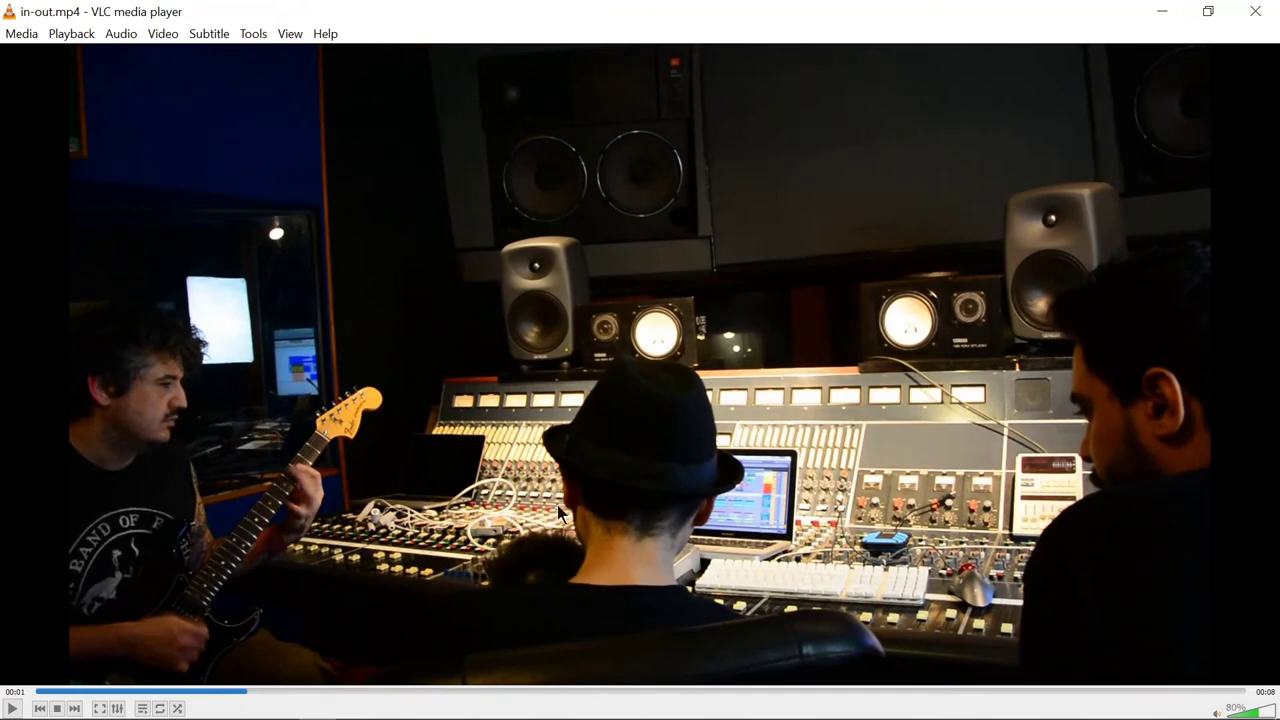
click(1255, 11)
Step: Clear the existing In/Out range from the timeline ruler's context menu
click(1052, 143)
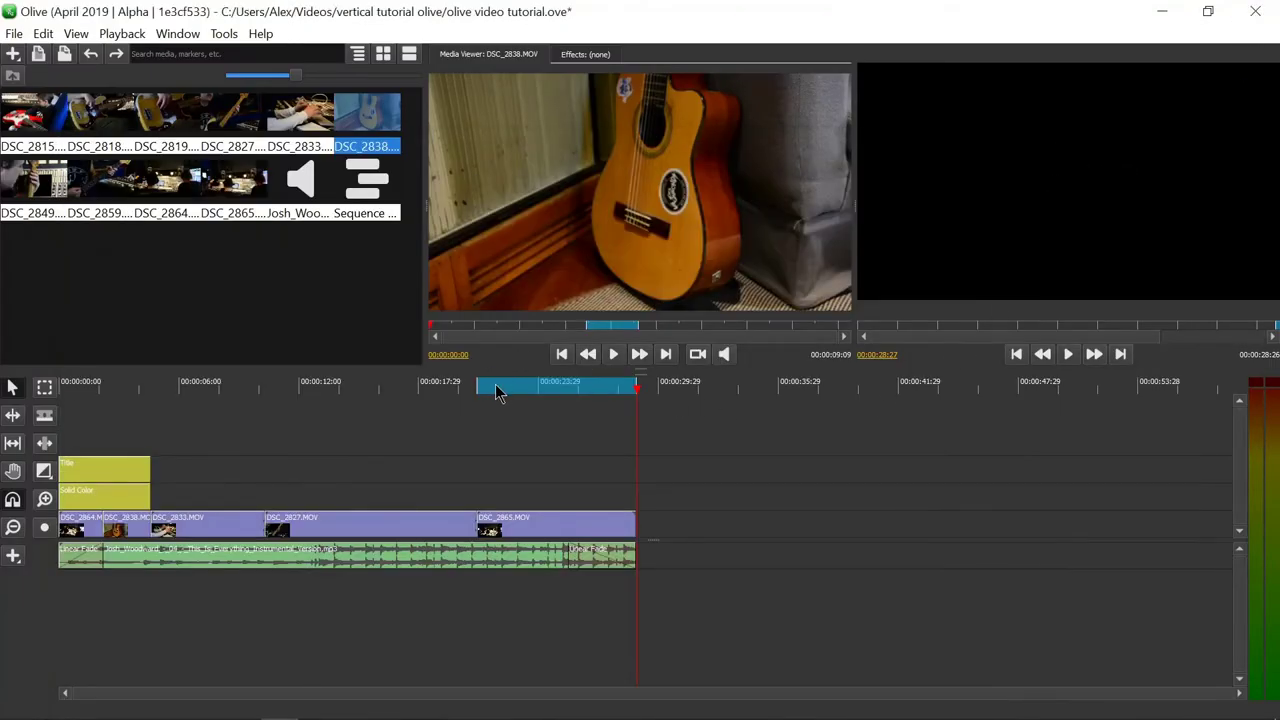
click(479, 386)
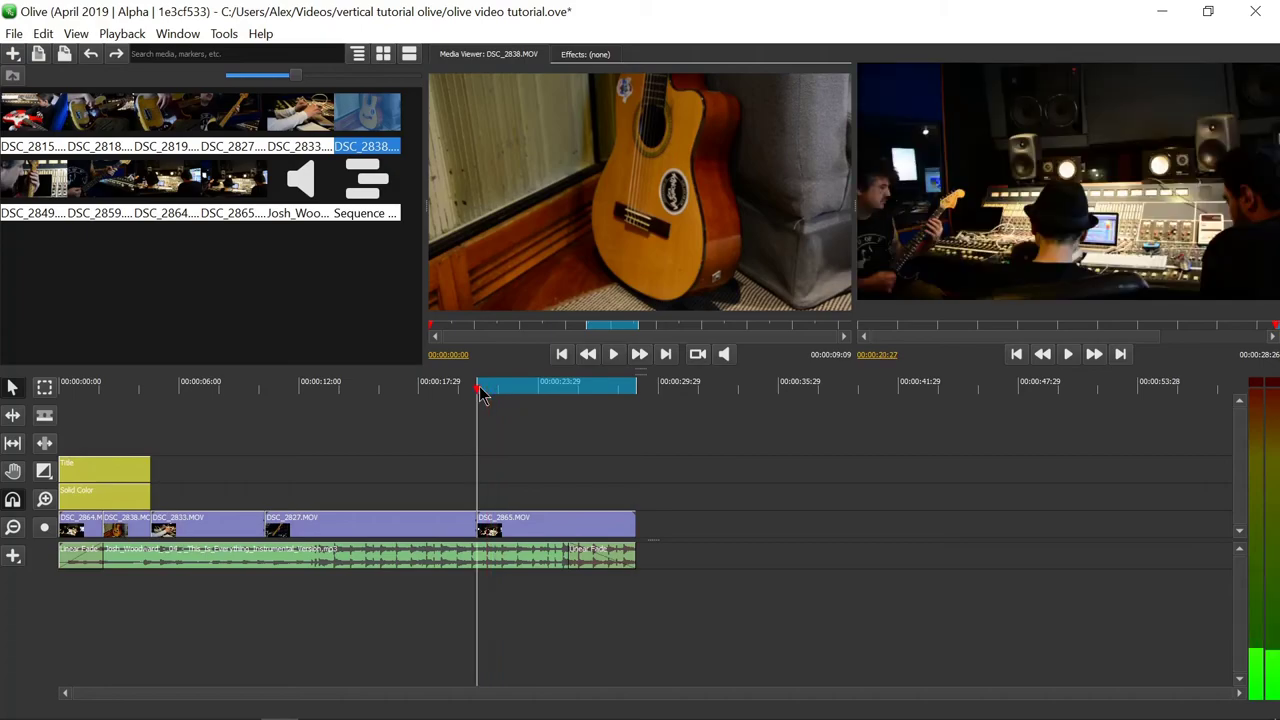
right_click(560, 394)
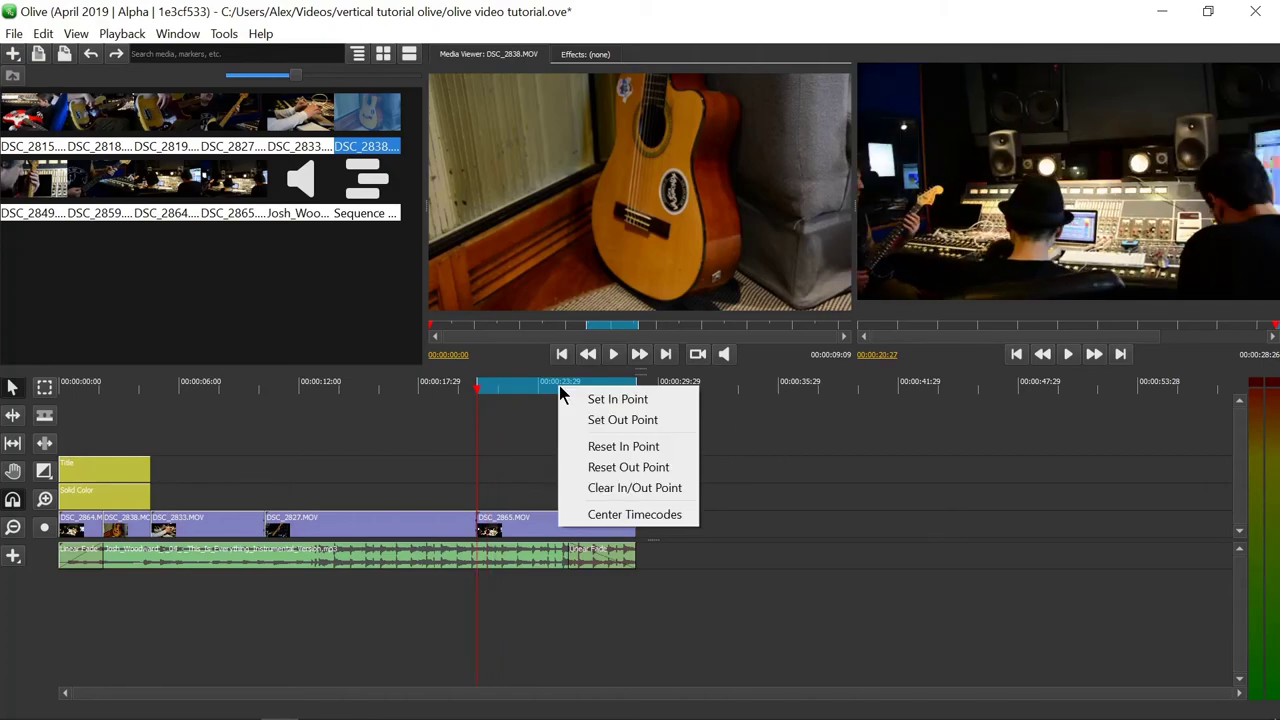
click(614, 489)
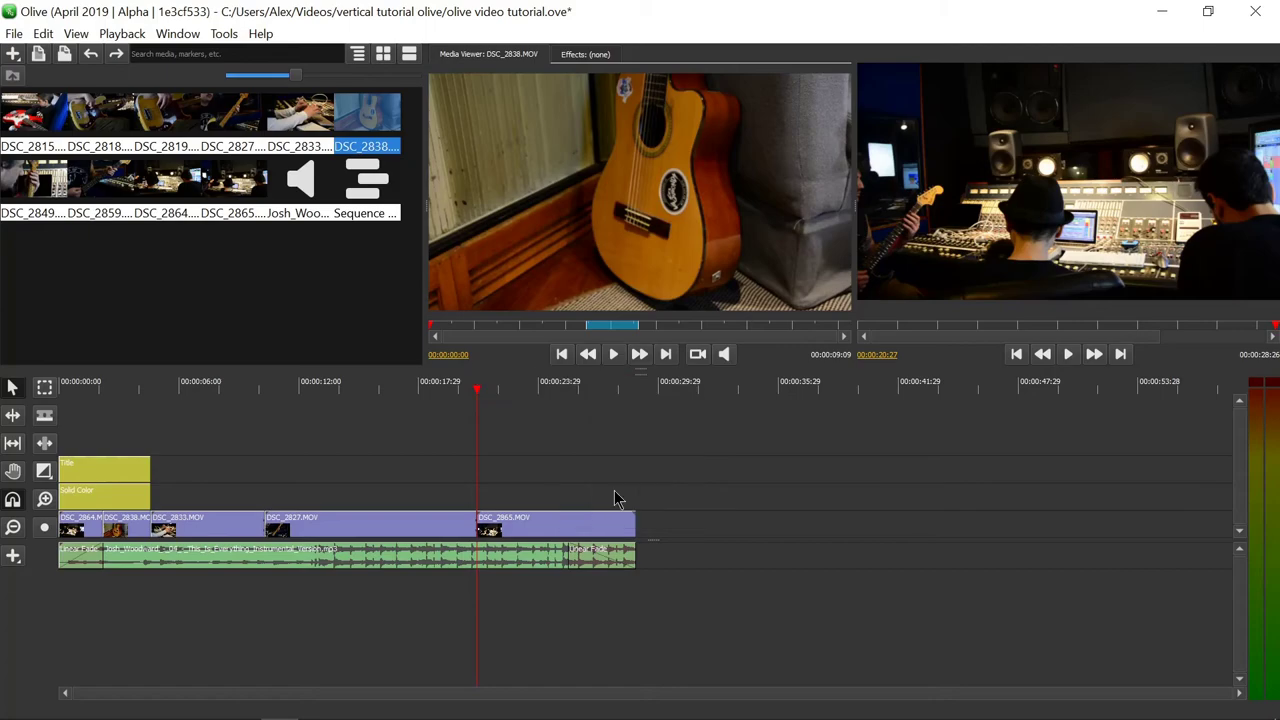
Step: Set test in/out points near 10 s and 24 s, move the in point to 8 s, then clear them
click(262, 390)
right_click(235, 385)
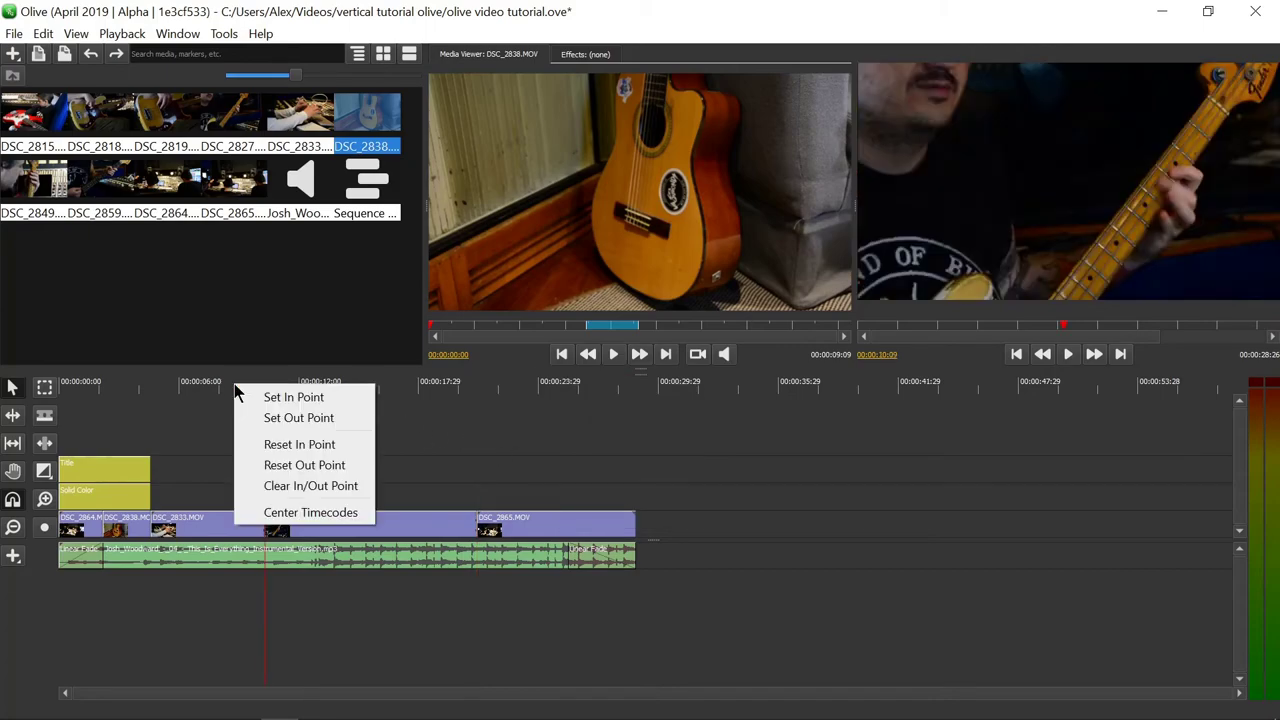
click(320, 397)
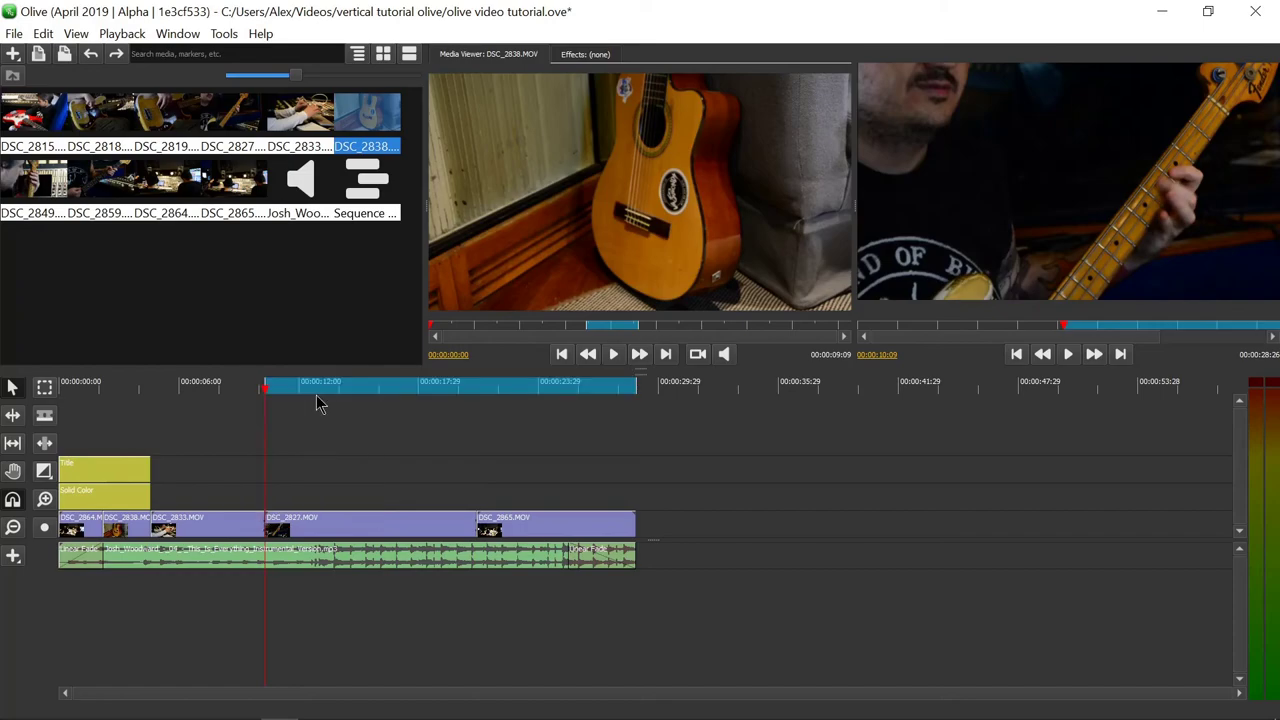
click(548, 391)
right_click(550, 391)
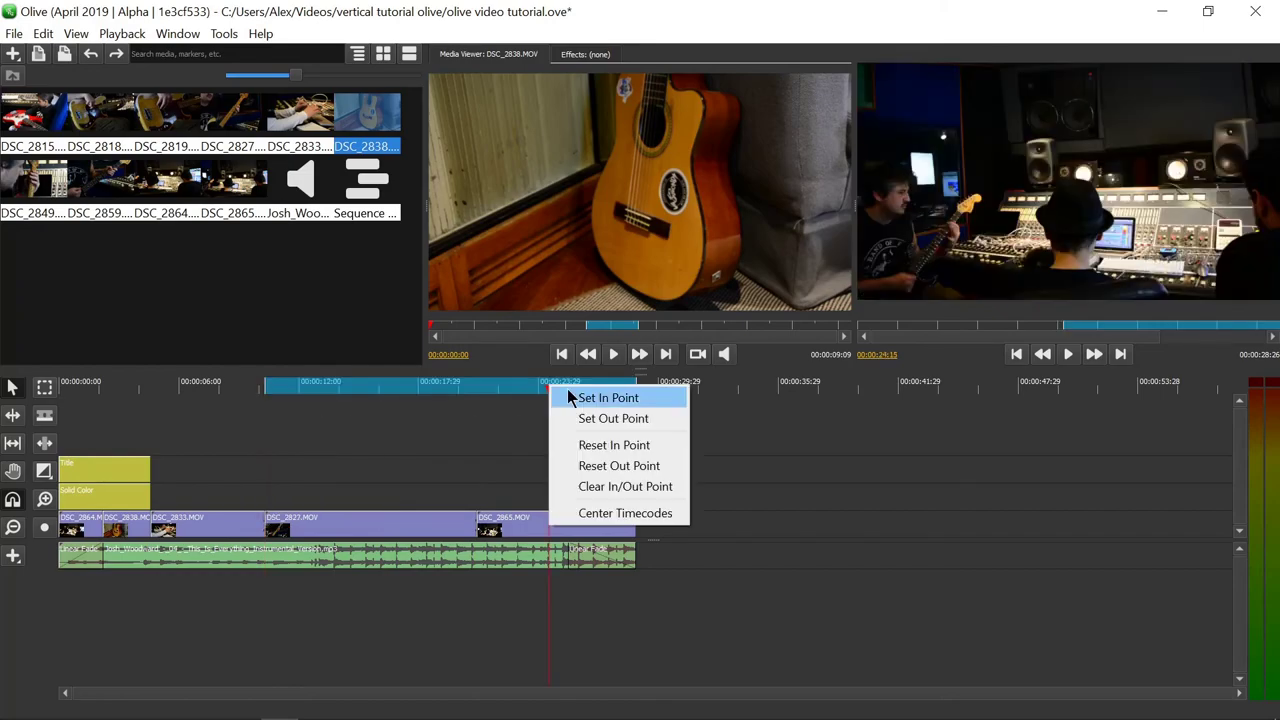
click(641, 420)
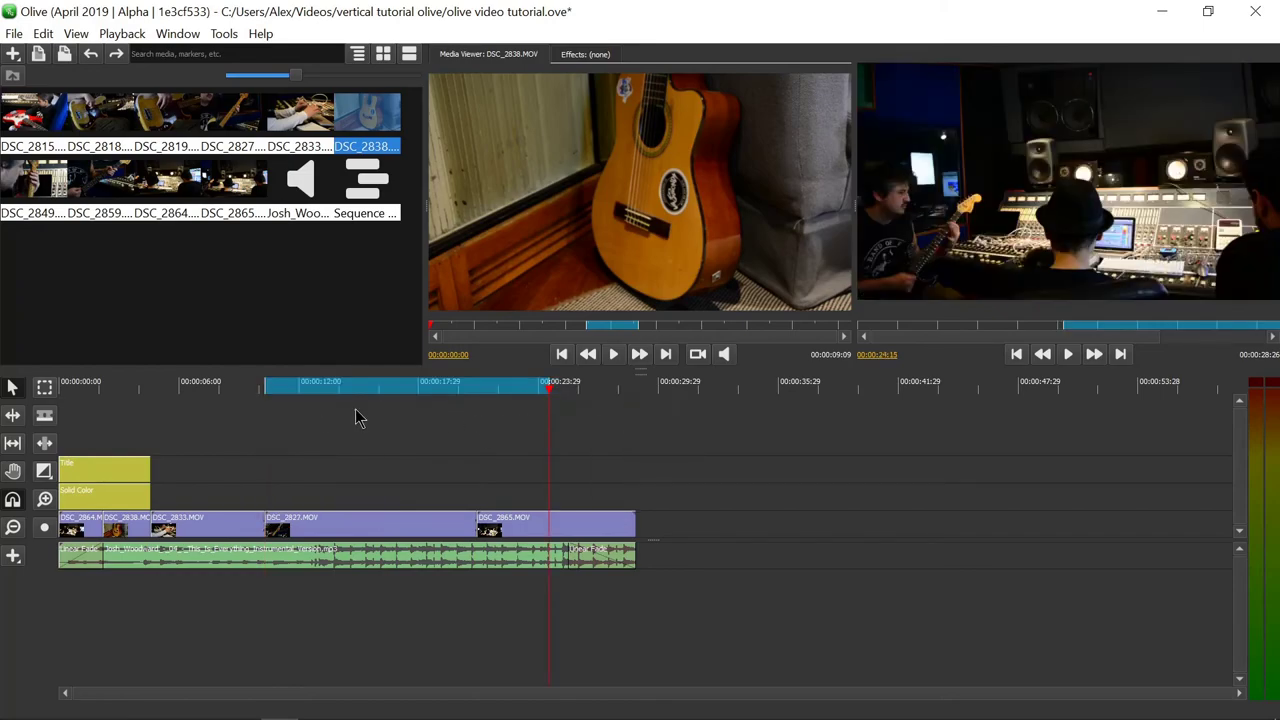
right_click(294, 429)
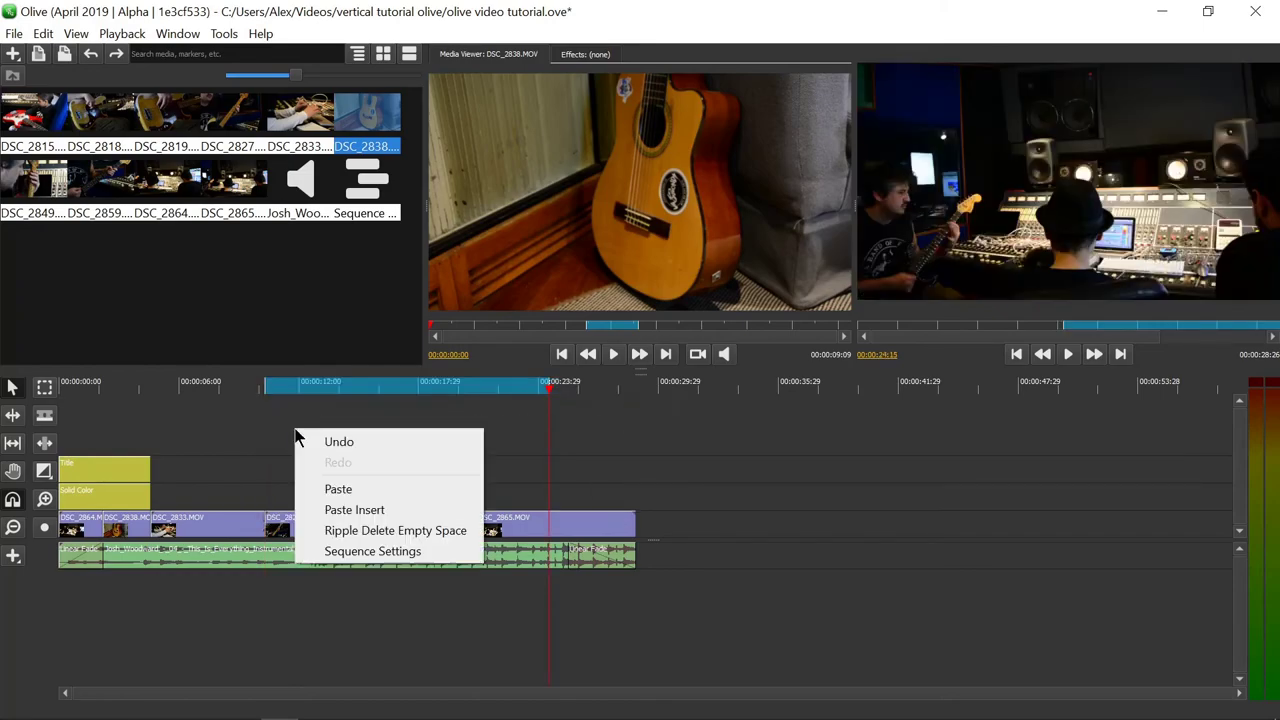
click(241, 392)
right_click(190, 392)
click(235, 398)
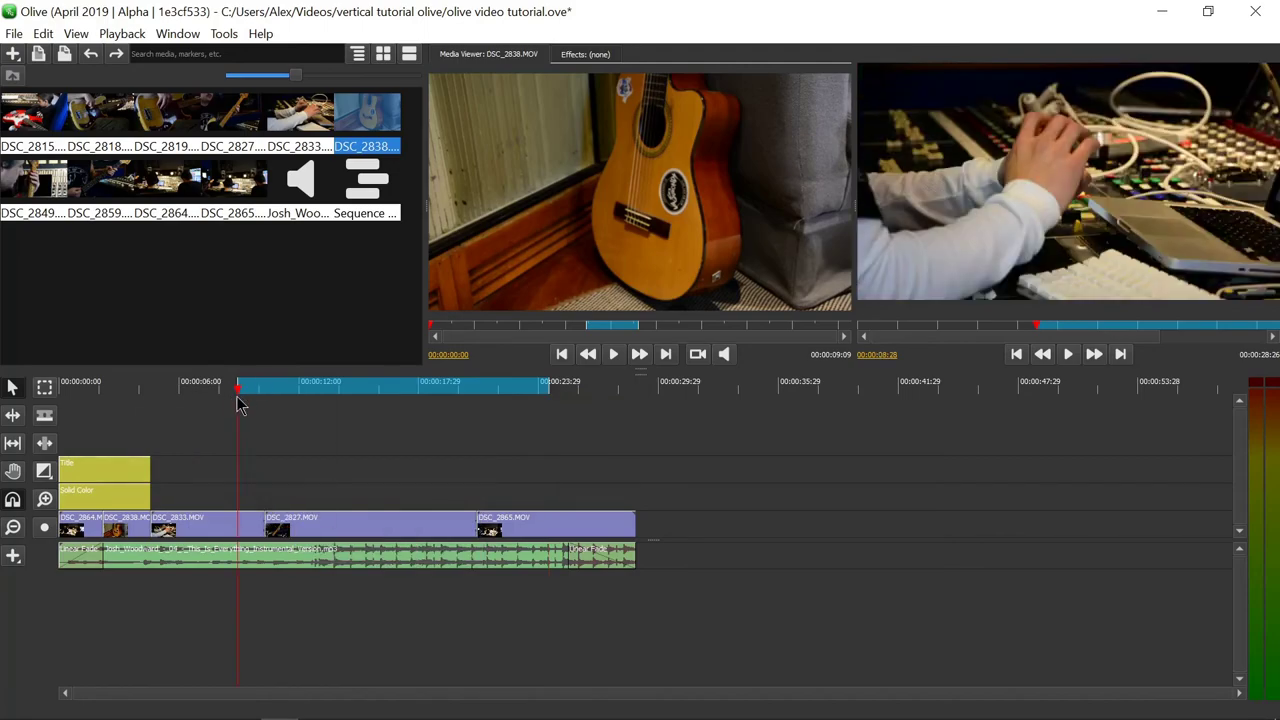
right_click(636, 396)
click(678, 420)
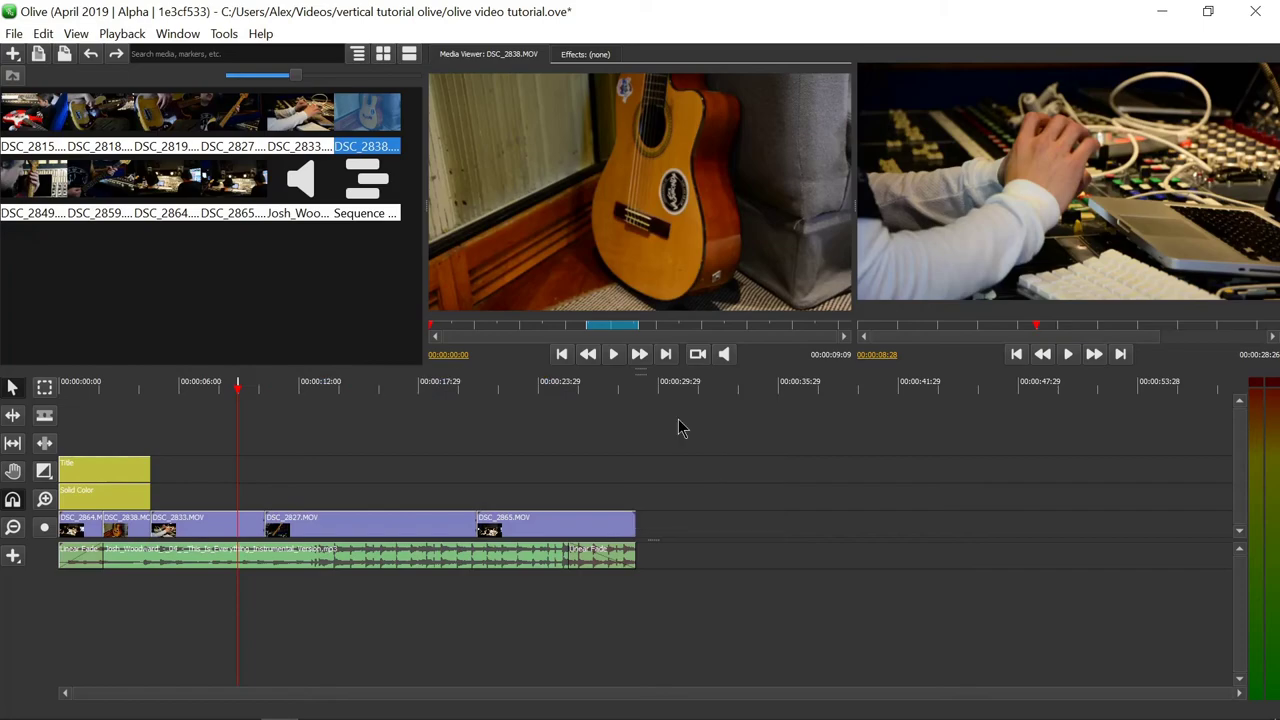
Step: Reset the in point, set an out point near 23 s, then clear both in and out points
right_click(418, 389)
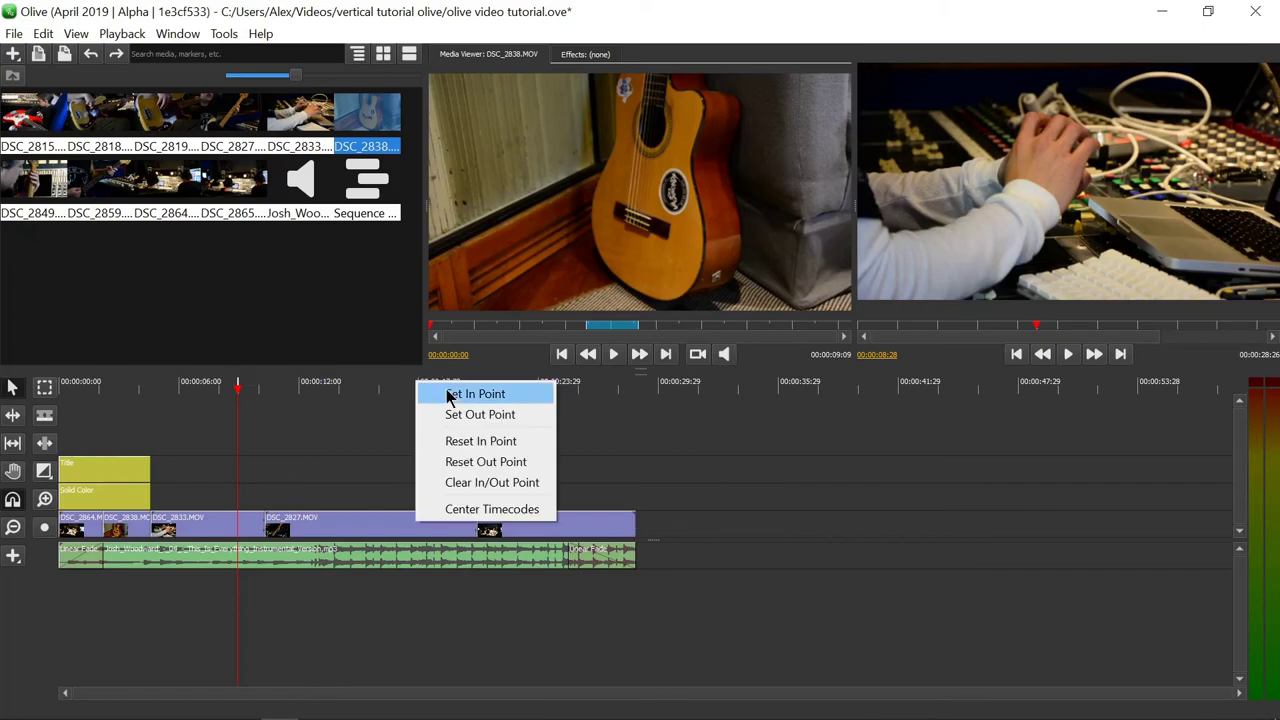
click(514, 414)
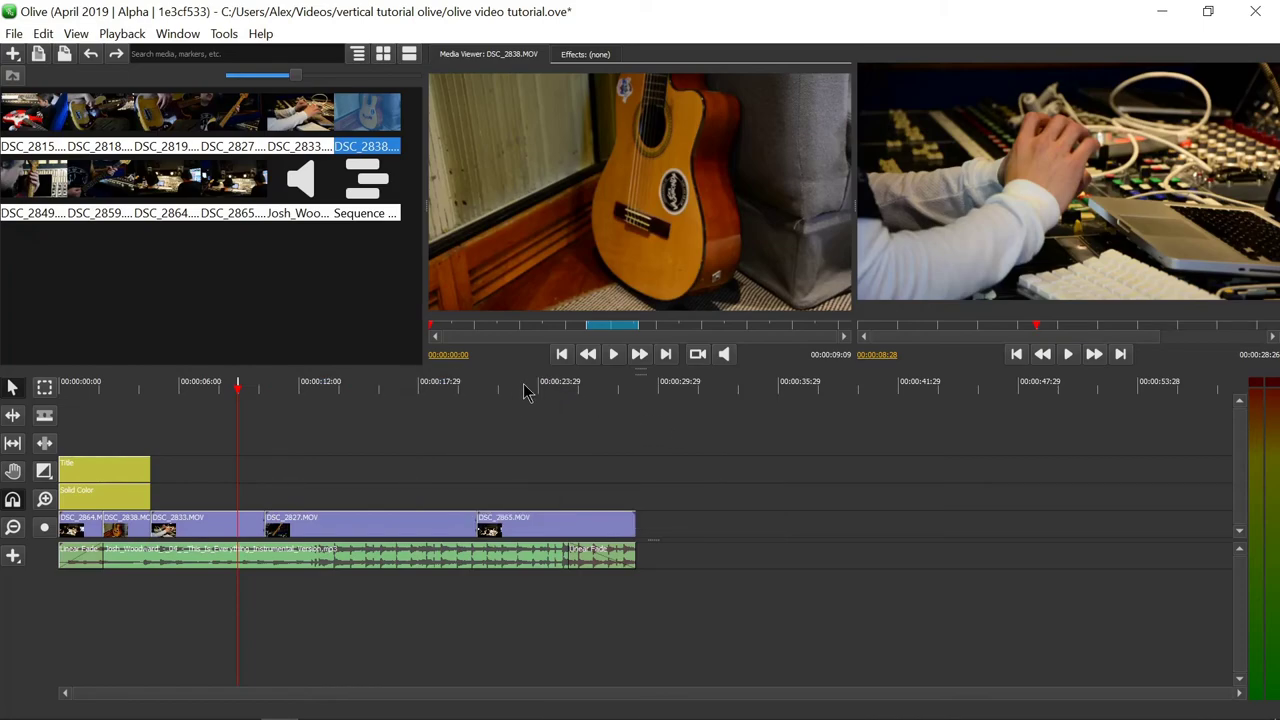
click(540, 390)
right_click(540, 388)
click(593, 419)
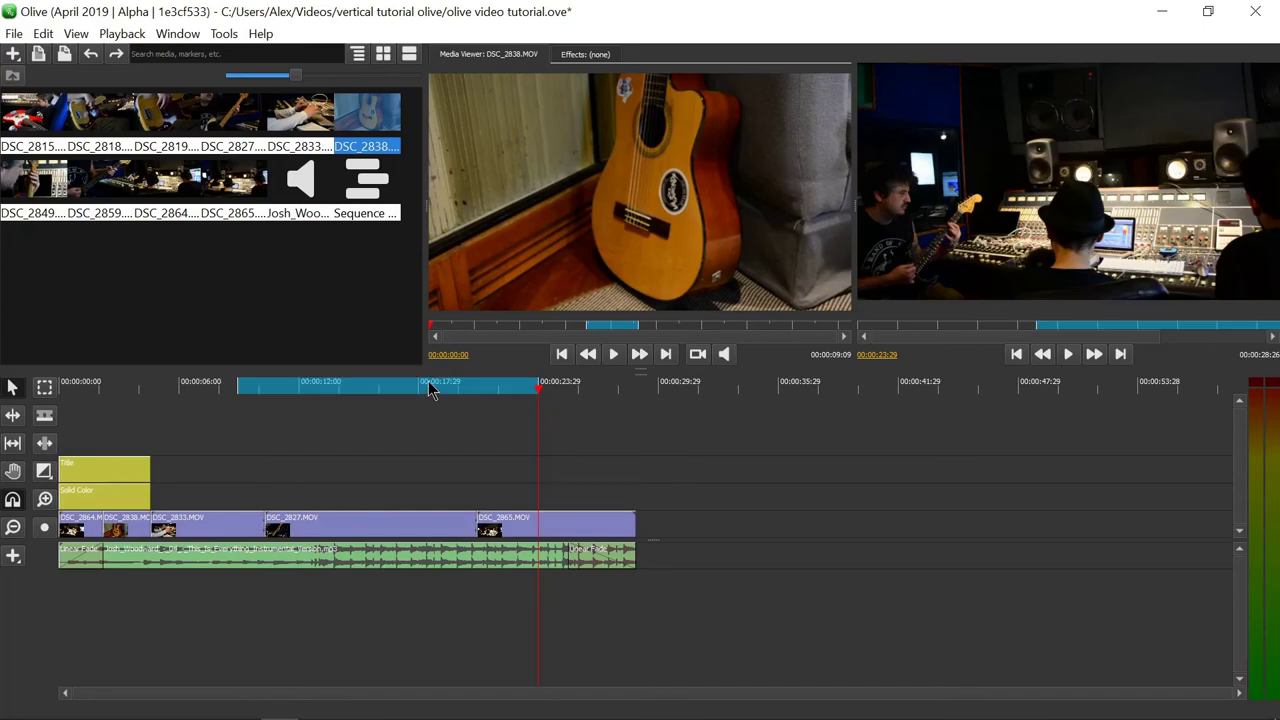
right_click(430, 385)
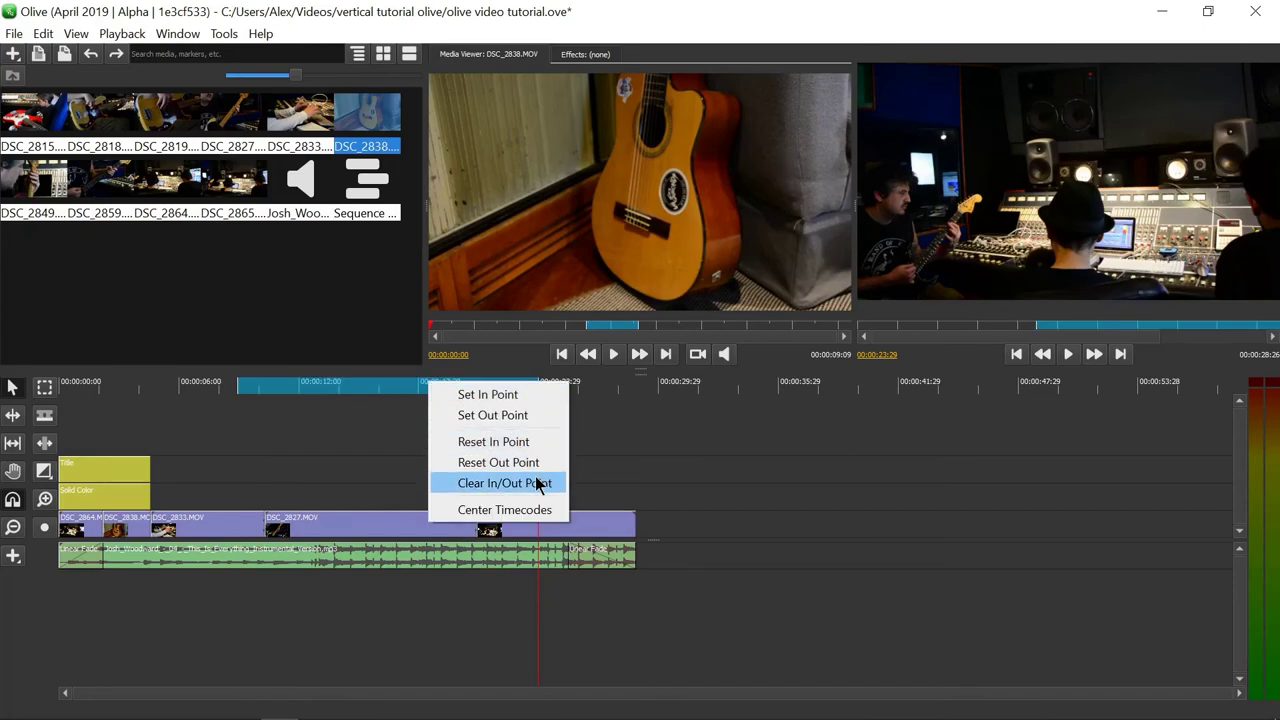
click(540, 484)
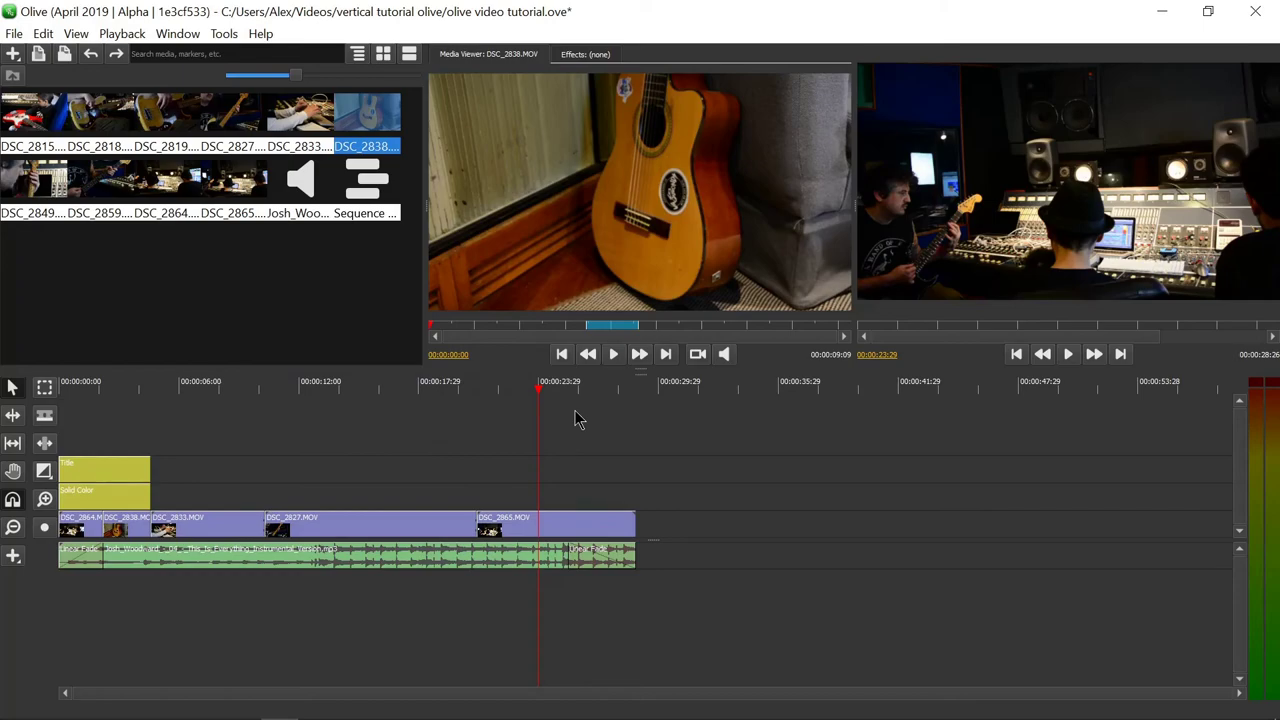
key(alt+Tab)
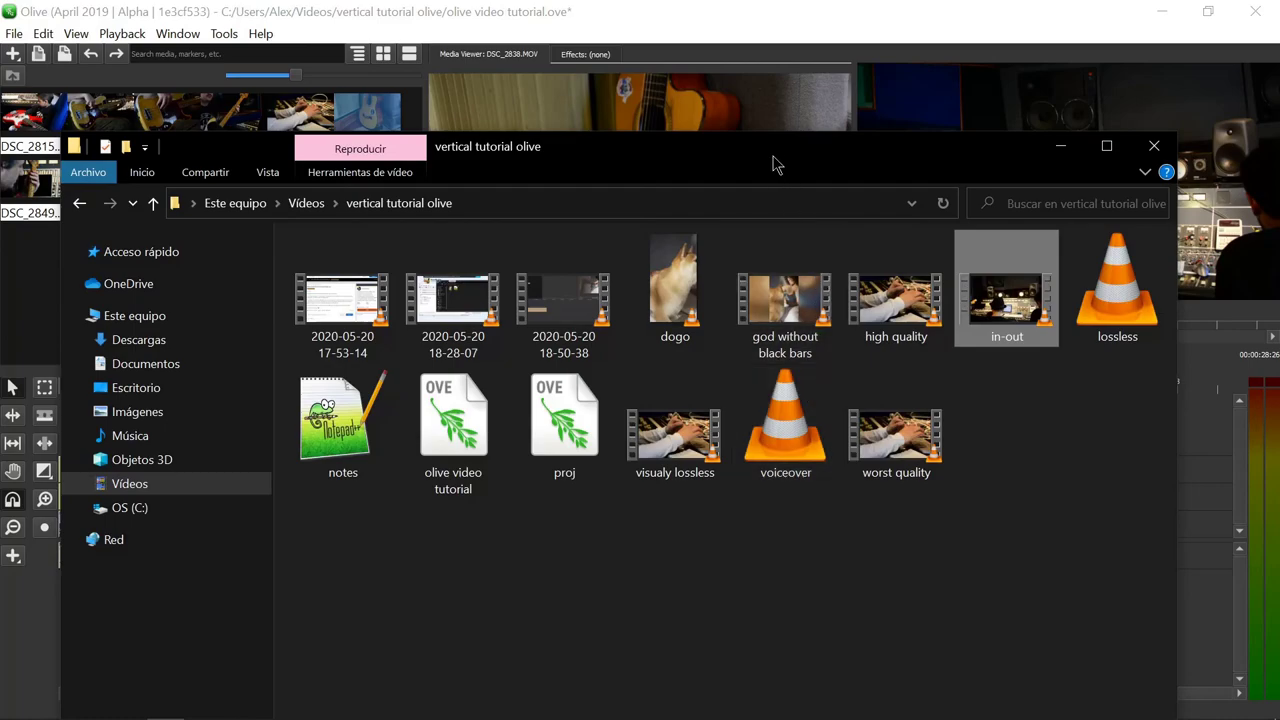
drag(778, 165, 746, 89)
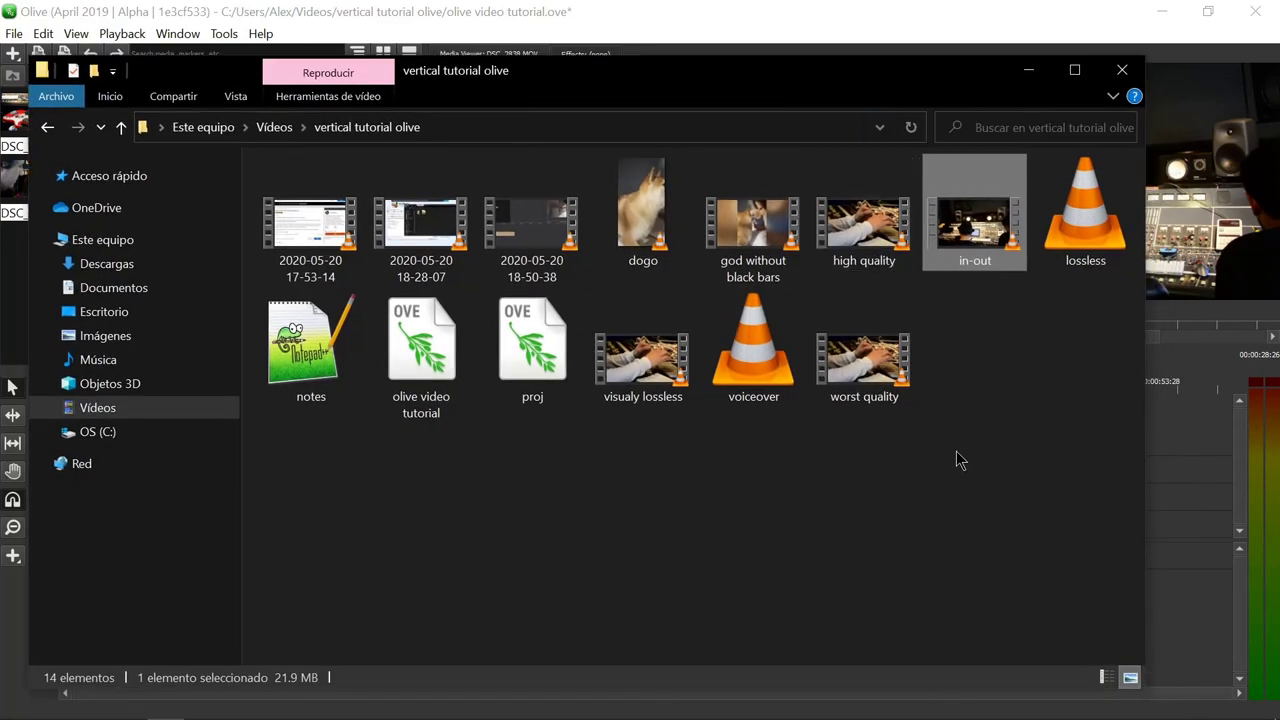
click(856, 218)
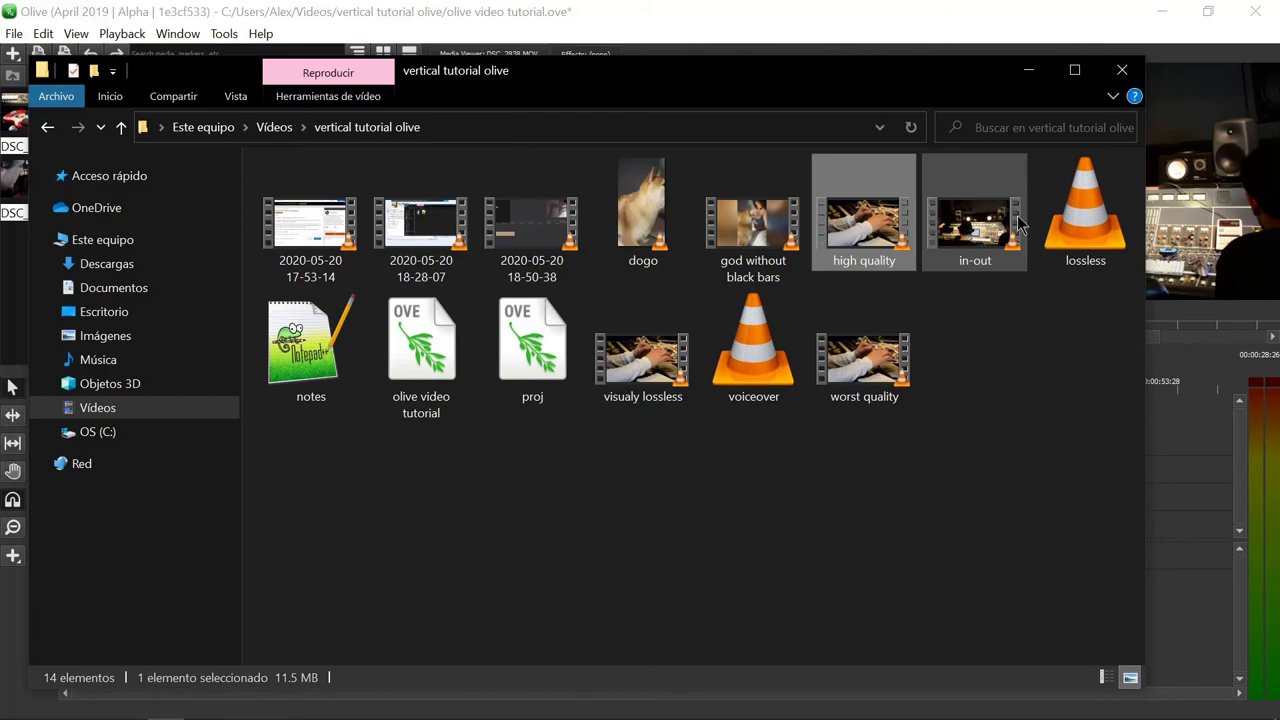
click(1092, 236)
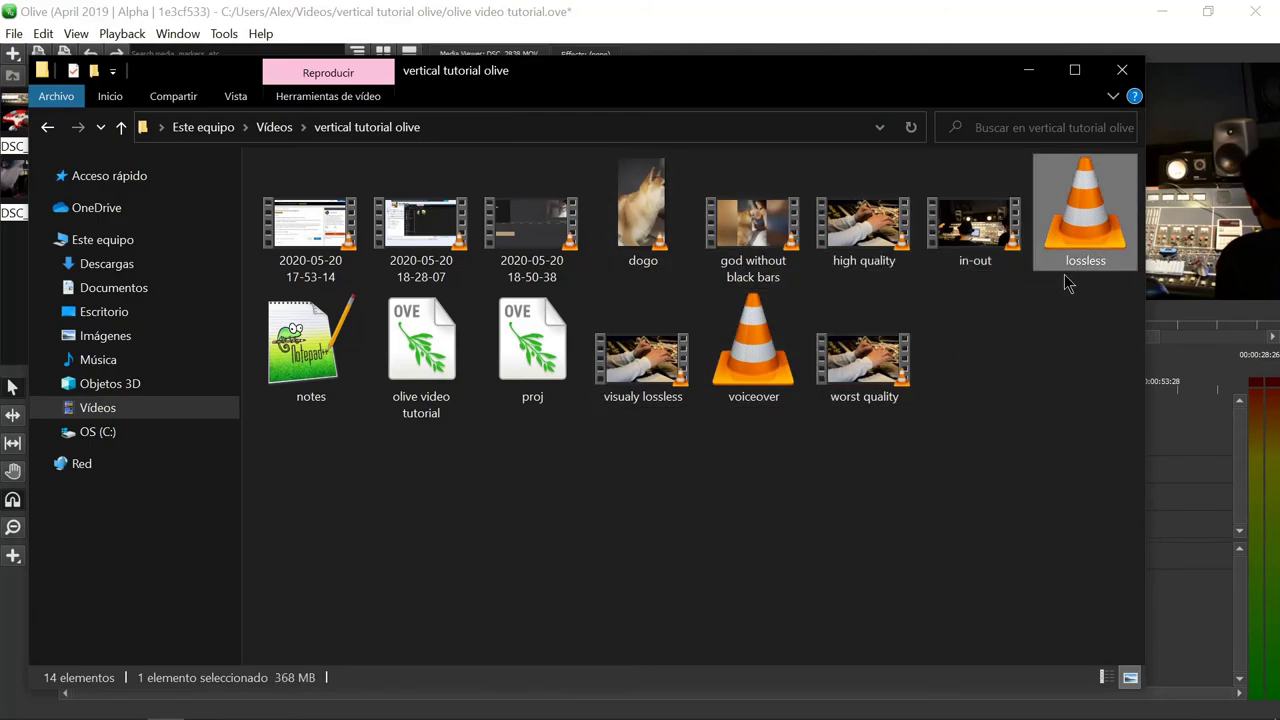
drag(1057, 243, 1032, 364)
click(1029, 76)
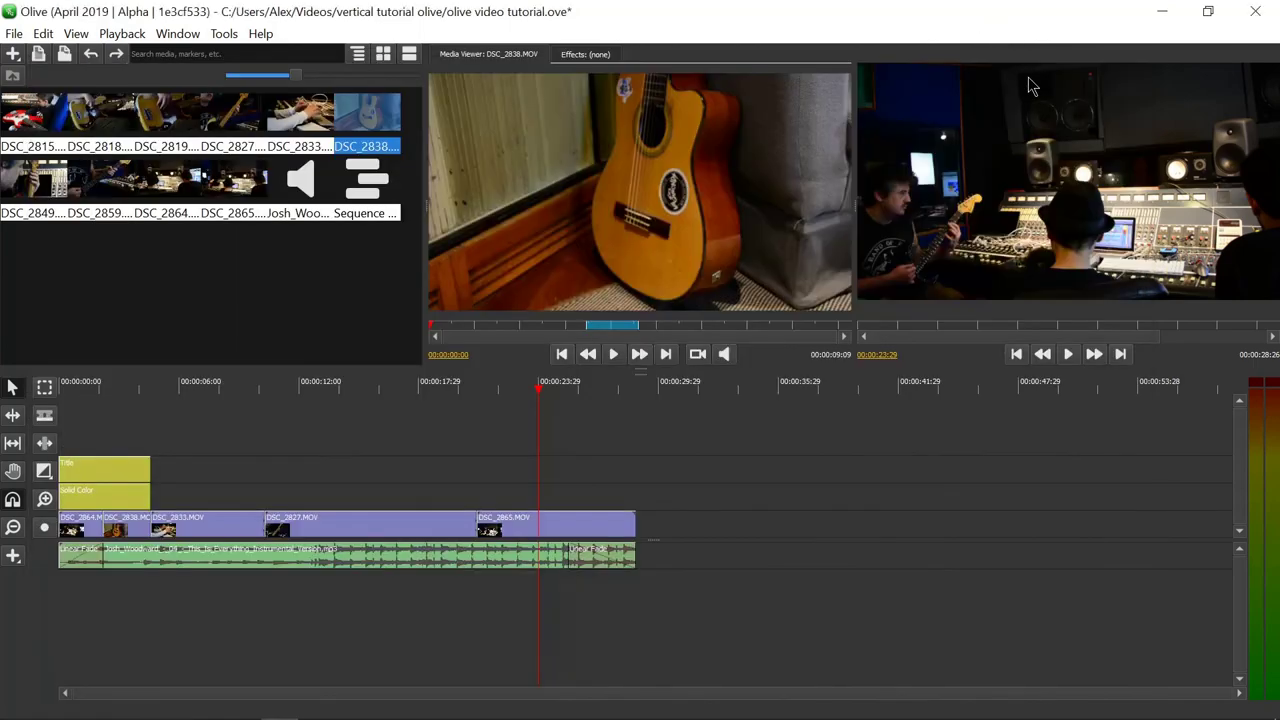